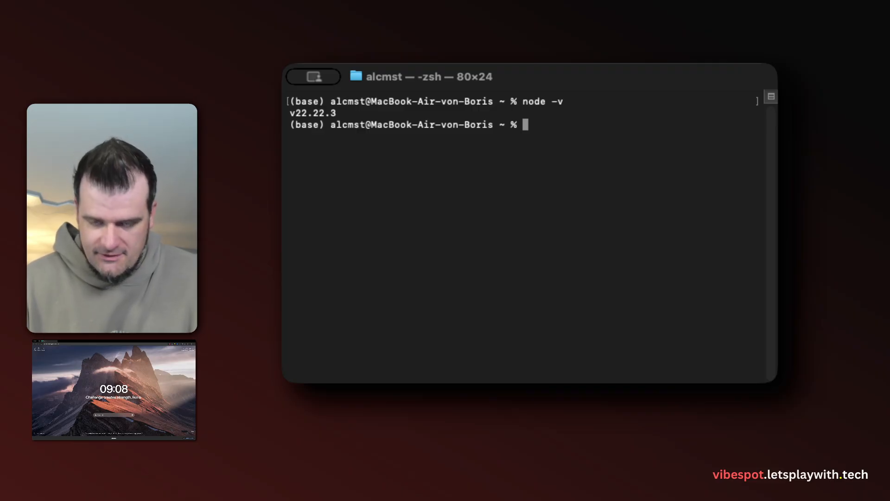
Run npx vibespot in the terminal and accept installing the required package.
{"action": "type", "text": "n"}
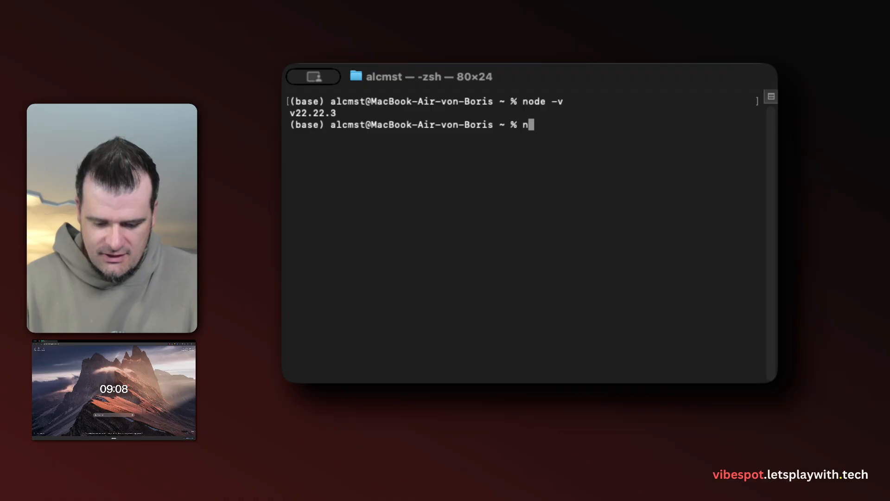
{"action": "type", "text": "px vibespot"}
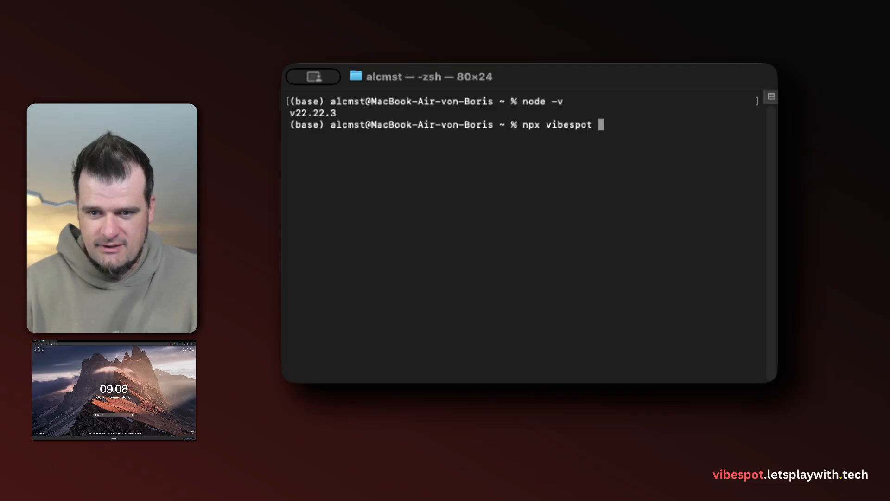
{"action": "key", "text": "BackSpace"}
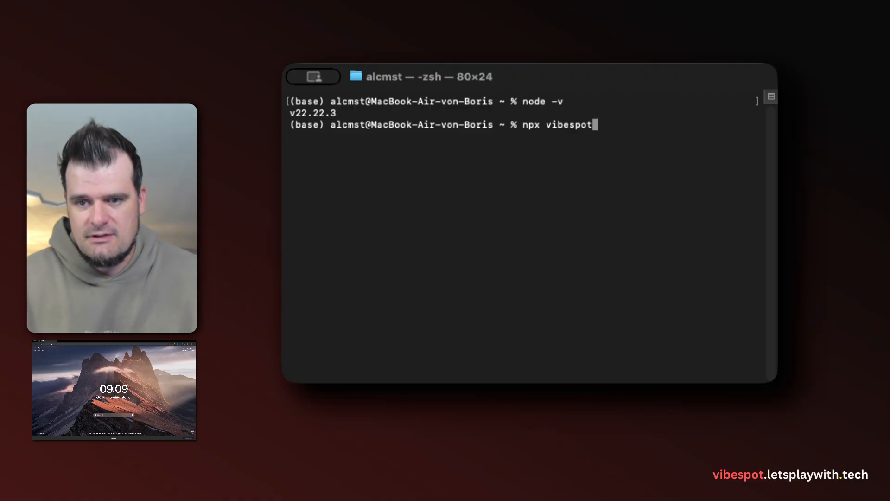
{"action": "key", "text": "Return"}
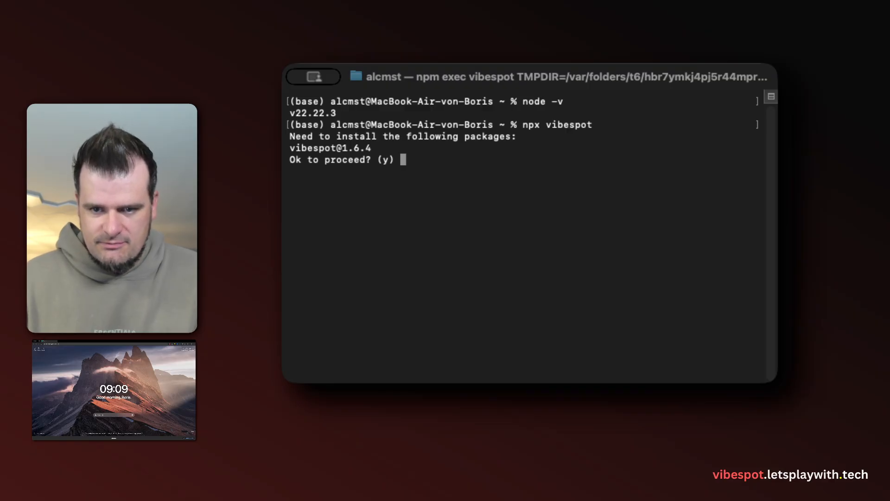
{"action": "type", "text": "y"}
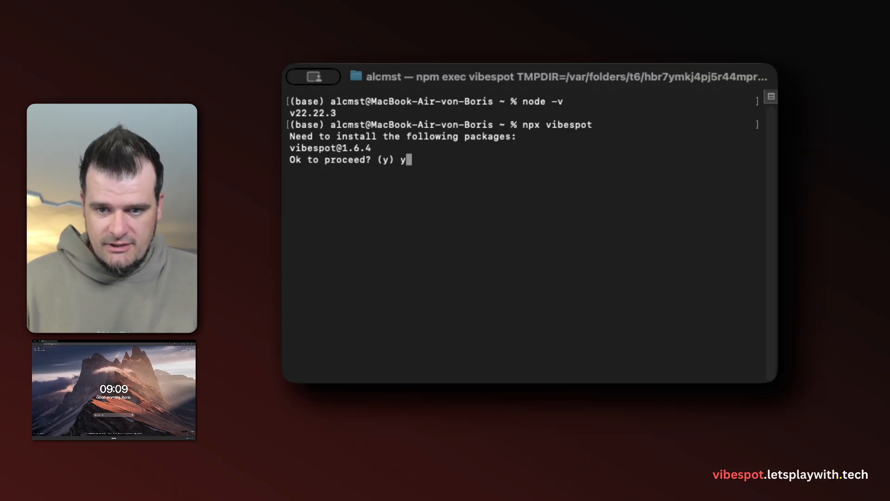
{"action": "key", "text": "Return"}
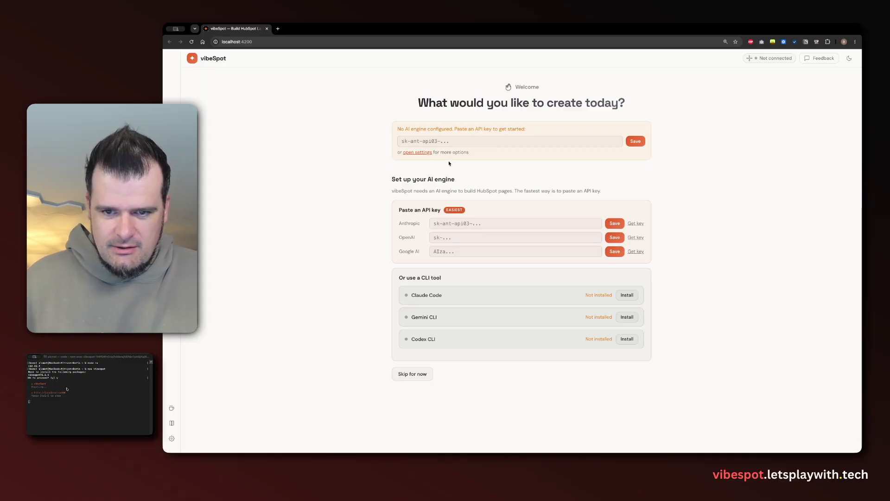
Open the AI settings, enable the Claude Code CLI tool and rescan its installation and authentication status.
{"action": "left_click", "coordinate": [415, 152]}
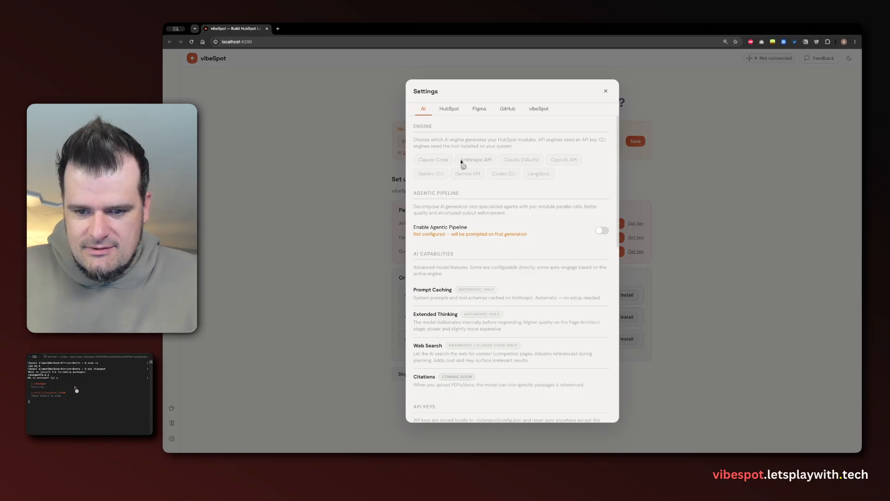
{"action": "scroll", "coordinate": [464, 161], "scroll_direction": "down", "scroll_amount": 1}
{"action": "scroll", "coordinate": [481, 166], "scroll_direction": "down", "scroll_amount": 5}
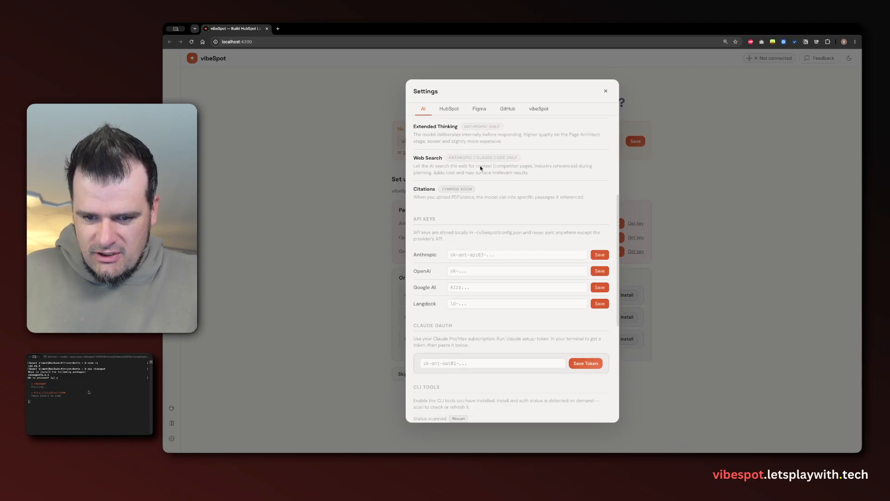
{"action": "scroll", "coordinate": [494, 224], "scroll_direction": "down", "scroll_amount": 4}
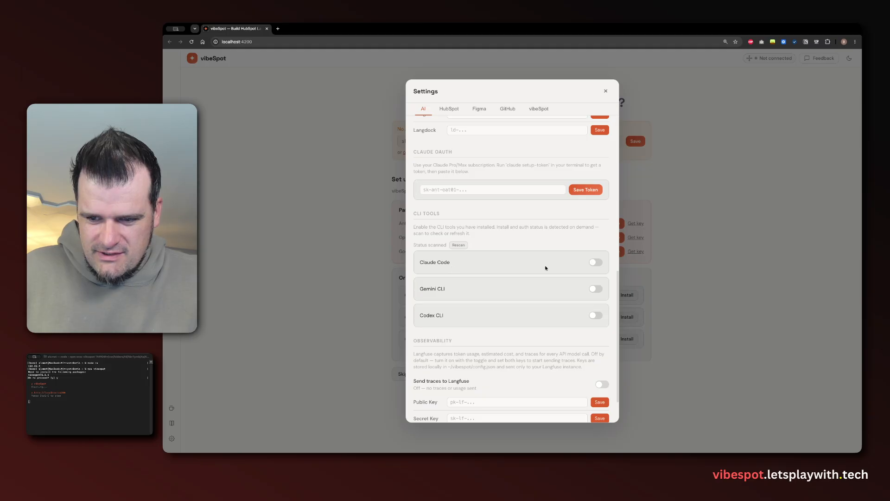
{"action": "left_click", "coordinate": [596, 263]}
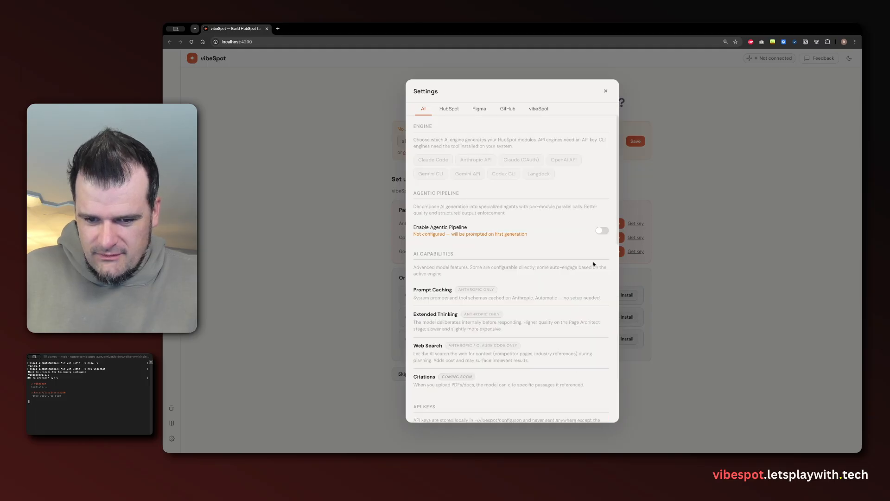
{"action": "scroll", "coordinate": [594, 264], "scroll_direction": "down", "scroll_amount": 3}
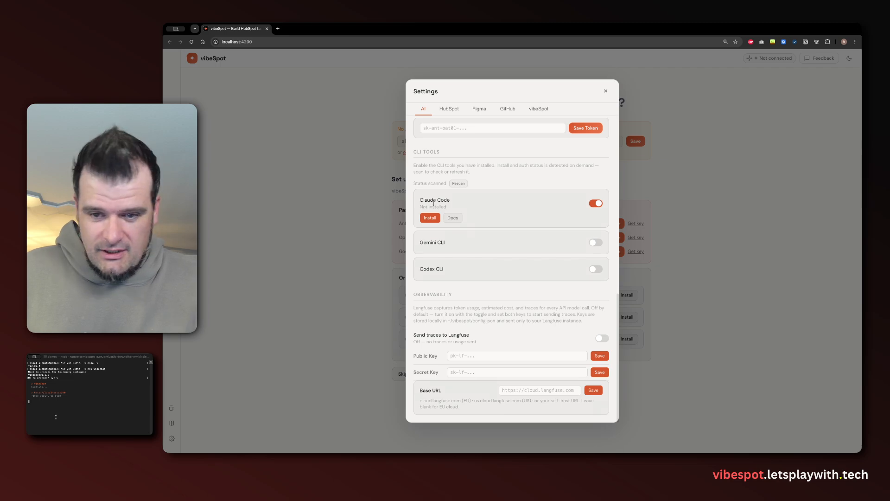
{"action": "left_click", "coordinate": [461, 185]}
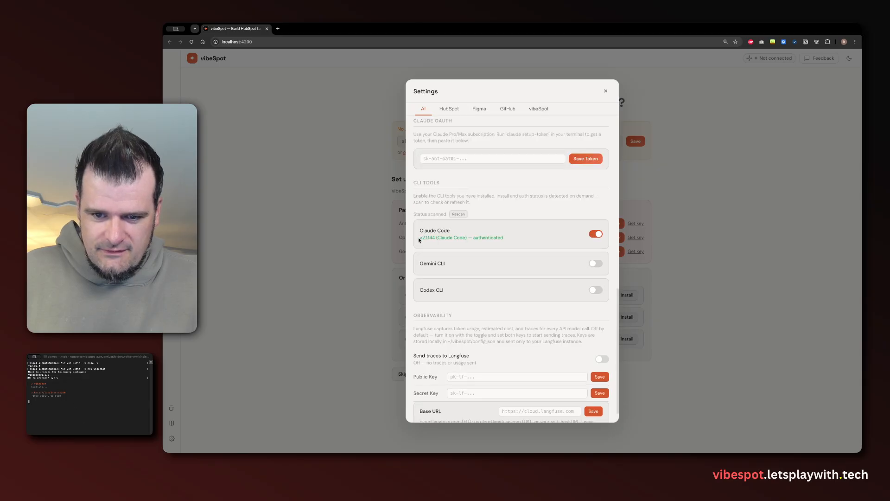
{"action": "left_click_drag", "start_coordinate": [418, 239], "coordinate": [509, 238]}
{"action": "left_click", "coordinate": [510, 238]}
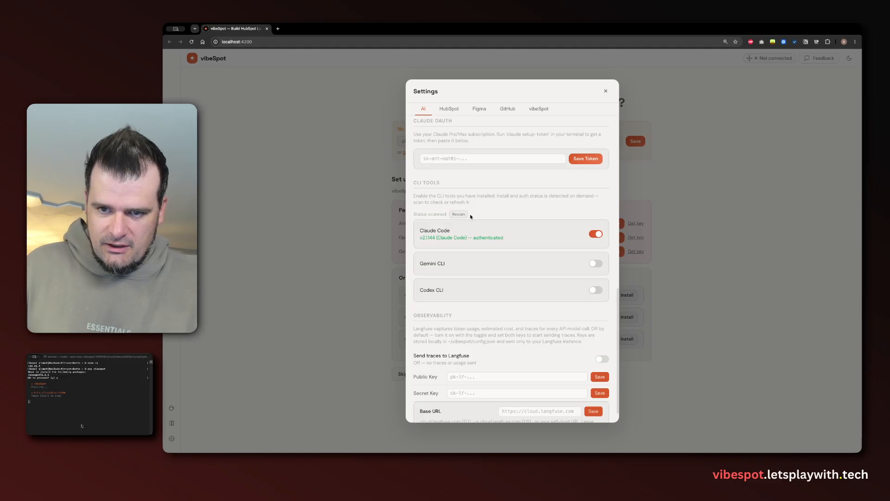
Select Claude Code as the AI engine and look through its available models.
{"action": "scroll", "coordinate": [480, 221], "scroll_direction": "up", "scroll_amount": 1}
{"action": "scroll", "coordinate": [480, 222], "scroll_direction": "up", "scroll_amount": 10}
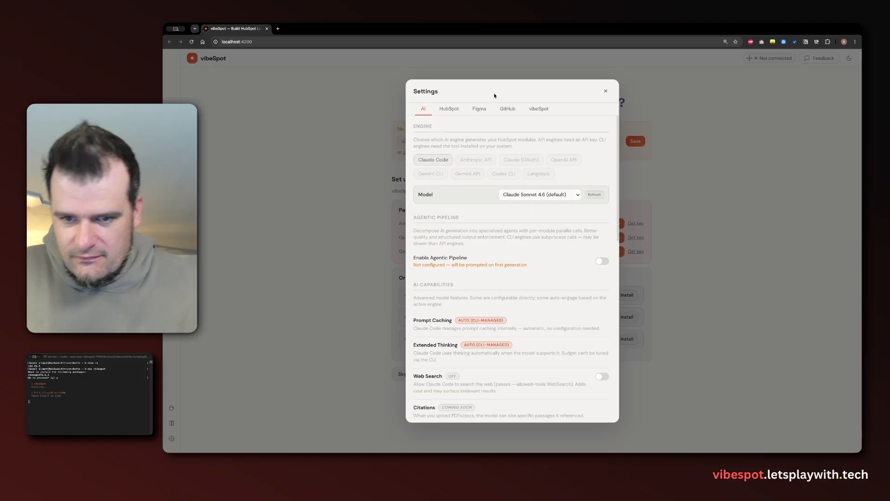
{"action": "scroll", "coordinate": [525, 149], "scroll_direction": "down", "scroll_amount": 10}
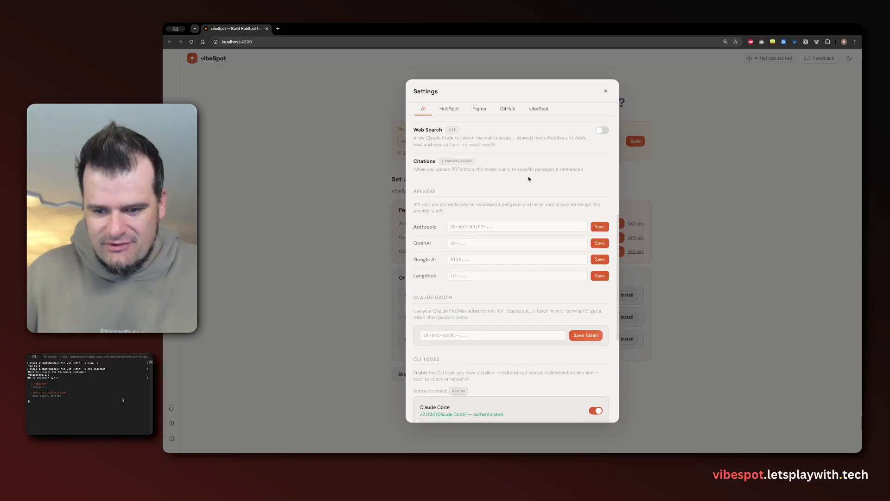
{"action": "scroll", "coordinate": [432, 303], "scroll_direction": "up", "scroll_amount": 10}
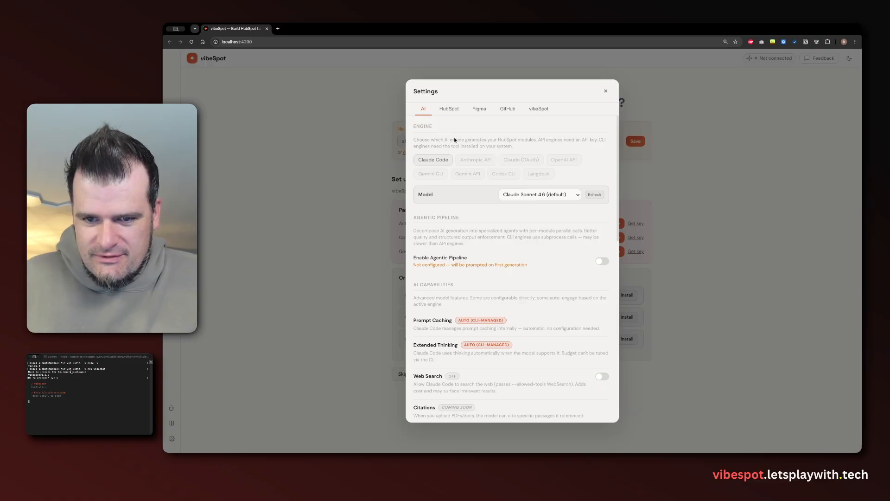
{"action": "left_click", "coordinate": [435, 159]}
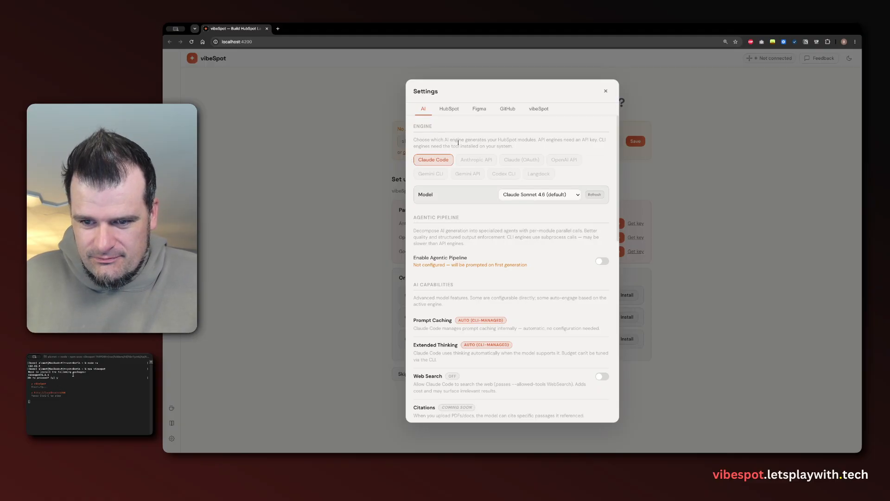
{"action": "left_click", "coordinate": [527, 197]}
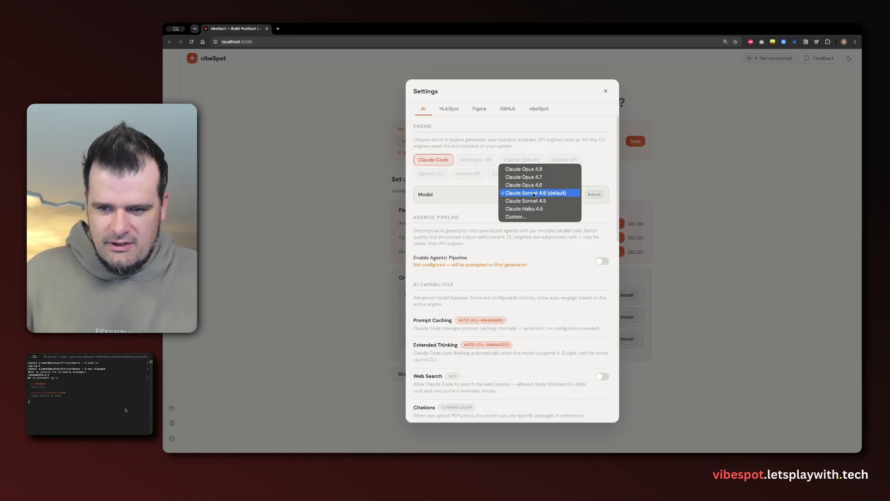
{"action": "left_click", "coordinate": [470, 184]}
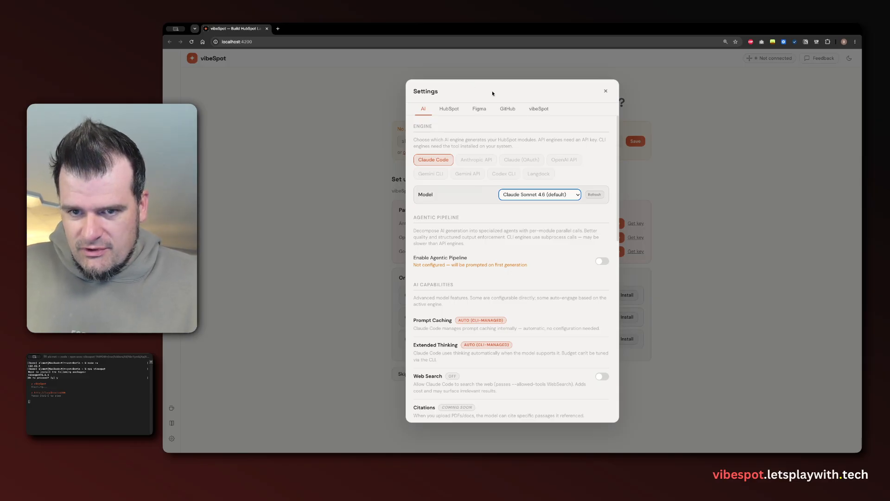
Enable the Agentic Pipeline, and close the settings after viewing the vibeSpot version and workspace information.
{"action": "left_click", "coordinate": [603, 263]}
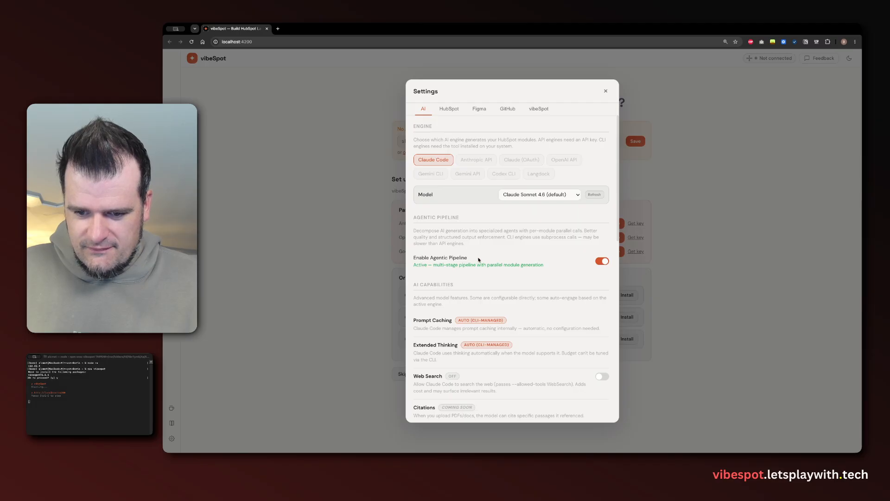
{"action": "scroll", "coordinate": [479, 260], "scroll_direction": "down", "scroll_amount": 5}
{"action": "scroll", "coordinate": [479, 258], "scroll_direction": "down", "scroll_amount": 5}
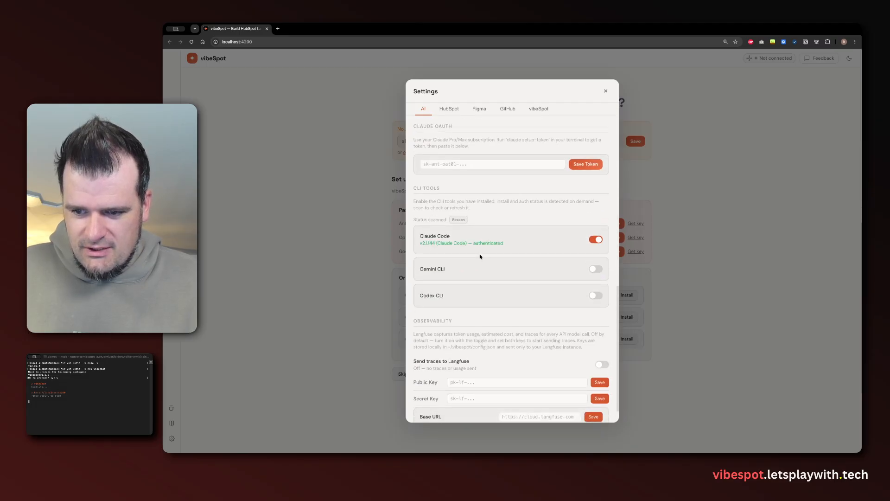
{"action": "scroll", "coordinate": [482, 254], "scroll_direction": "up", "scroll_amount": 10}
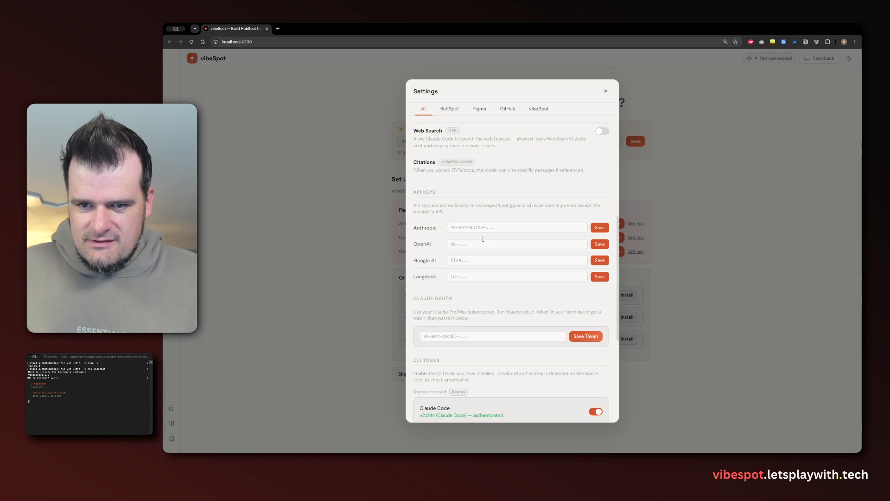
{"action": "scroll", "coordinate": [449, 110], "scroll_direction": "up", "scroll_amount": 2}
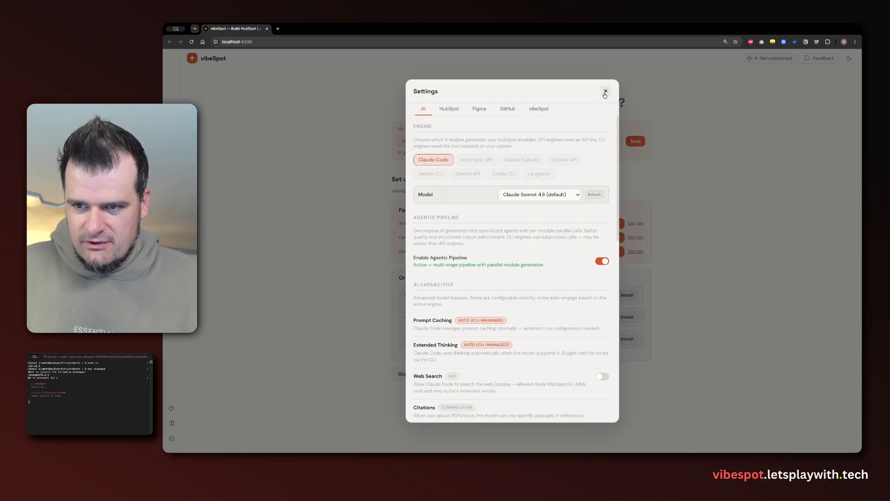
{"action": "left_click", "coordinate": [537, 111]}
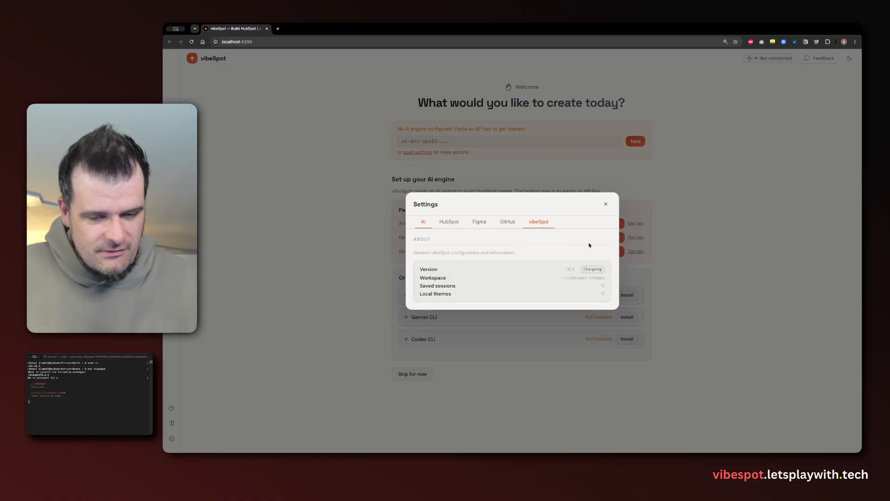
{"action": "left_click", "coordinate": [606, 204]}
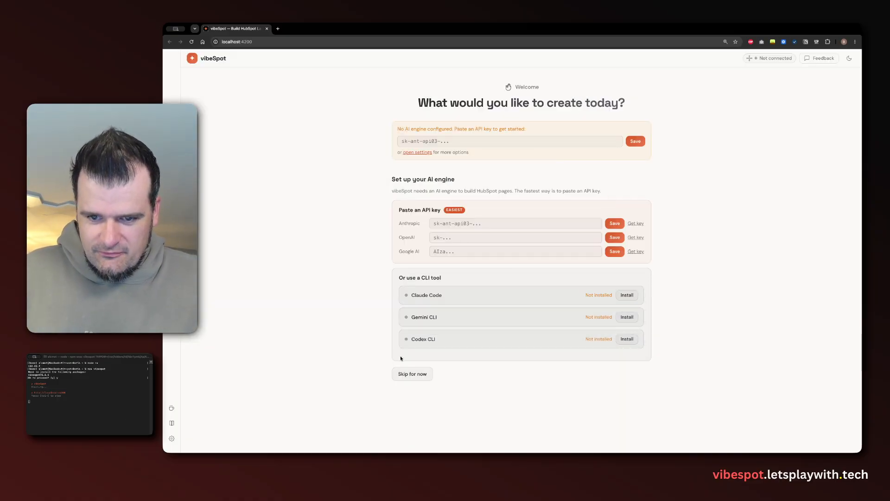
Skip the AI engine setup and look at the sources a design can be imported from.
{"action": "left_click", "coordinate": [418, 375]}
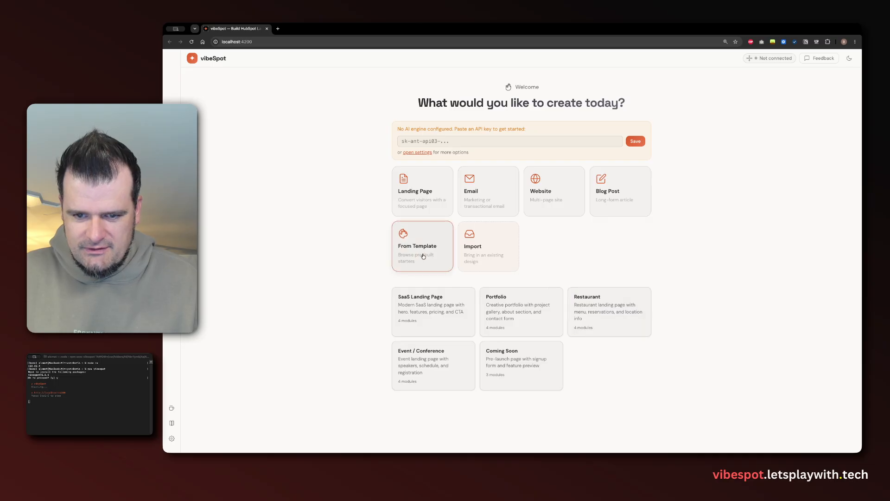
{"action": "left_click", "coordinate": [499, 251]}
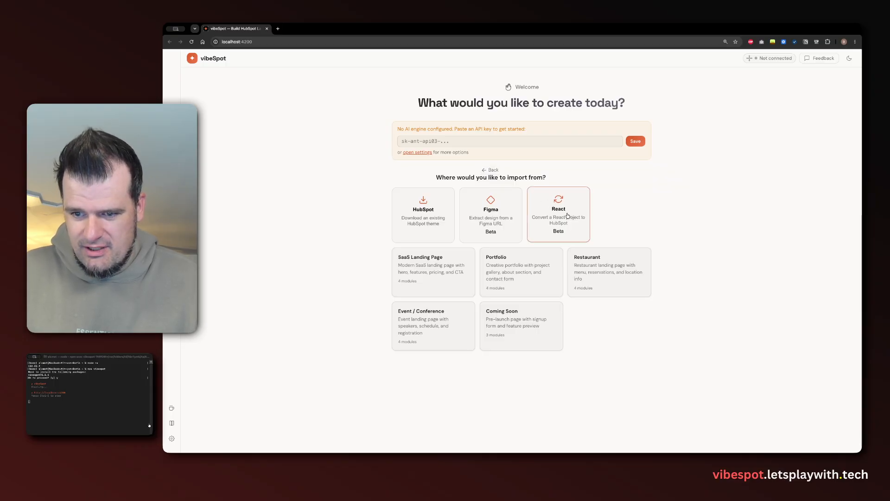
{"action": "left_click", "coordinate": [497, 170]}
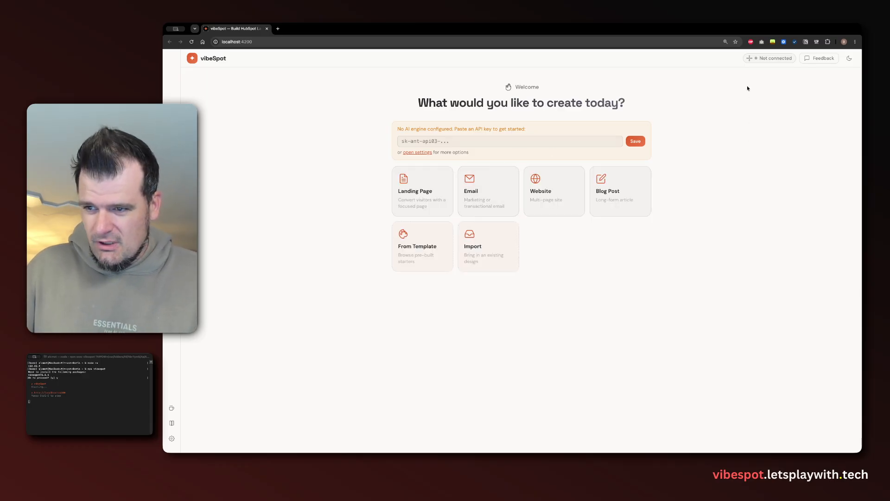
Start a new landing page with the description "We are a cat walking business since dog walking is what everyone is doing.".
{"action": "left_click", "coordinate": [434, 187]}
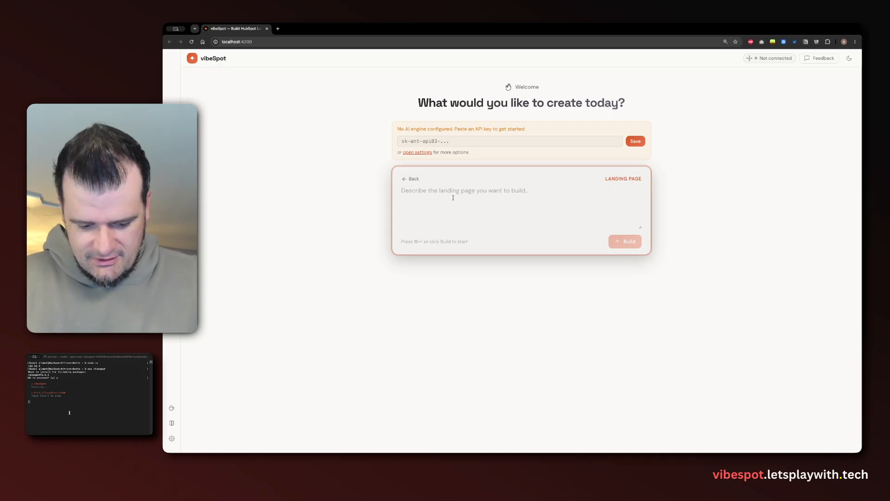
{"action": "type", "text": "We are a "}
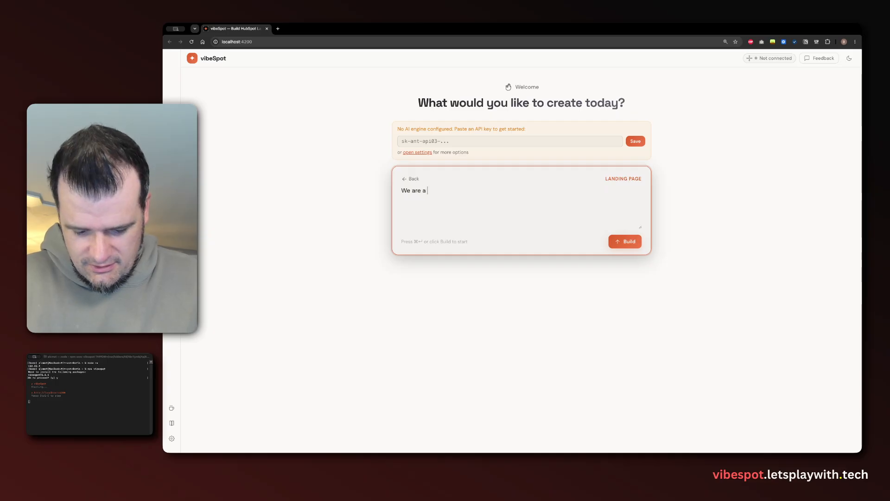
{"action": "type", "text": "cat walking bu"}
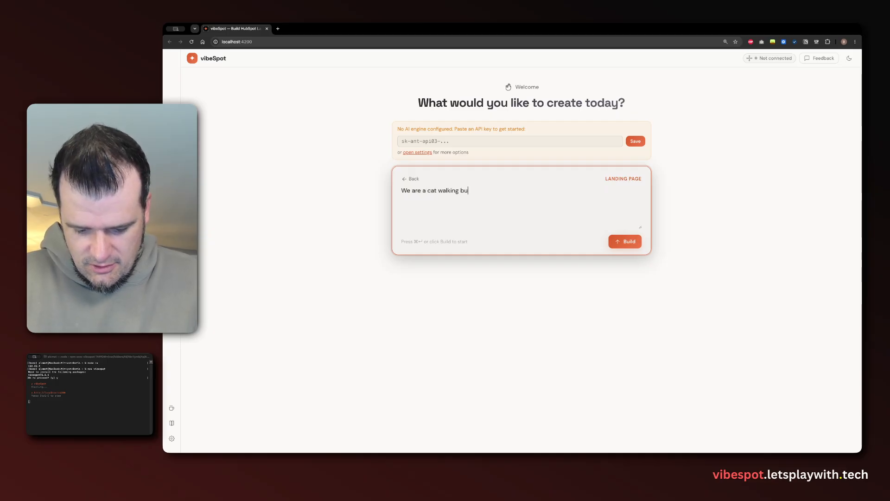
{"action": "type", "text": "siness since "}
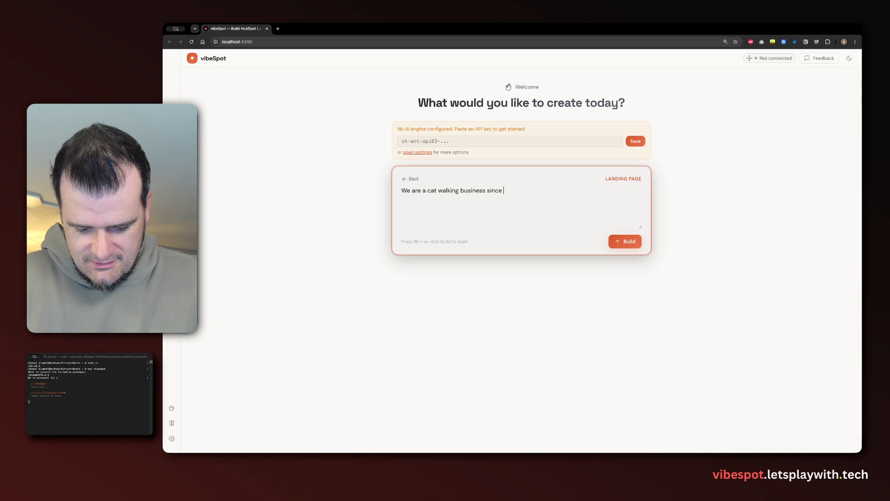
{"action": "type", "text": "dog walking"}
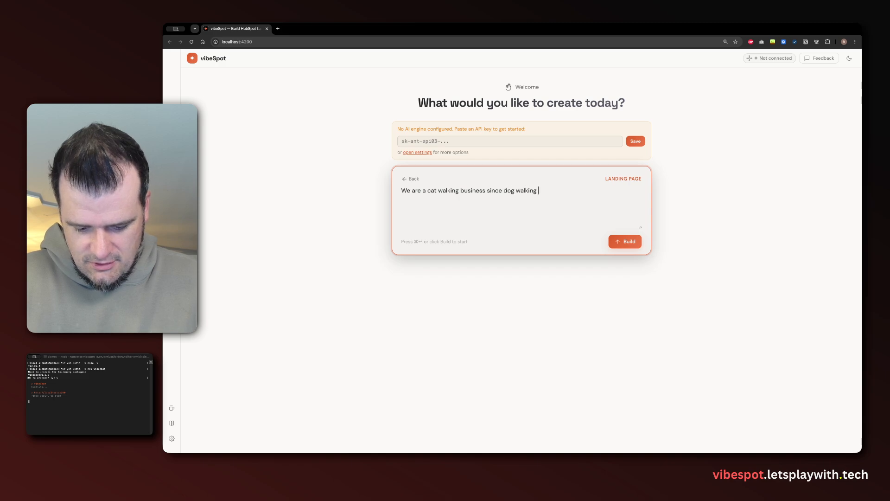
{"action": "type", "text": " is what ever"}
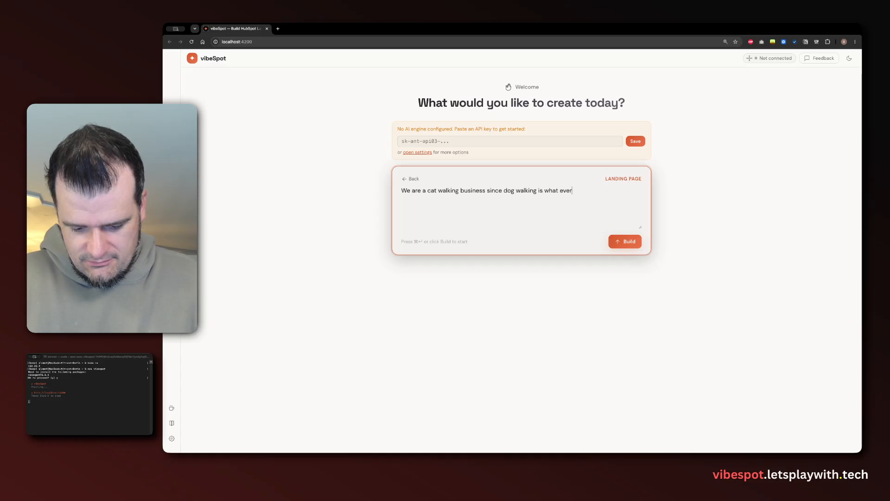
{"action": "type", "text": "yone is doing"}
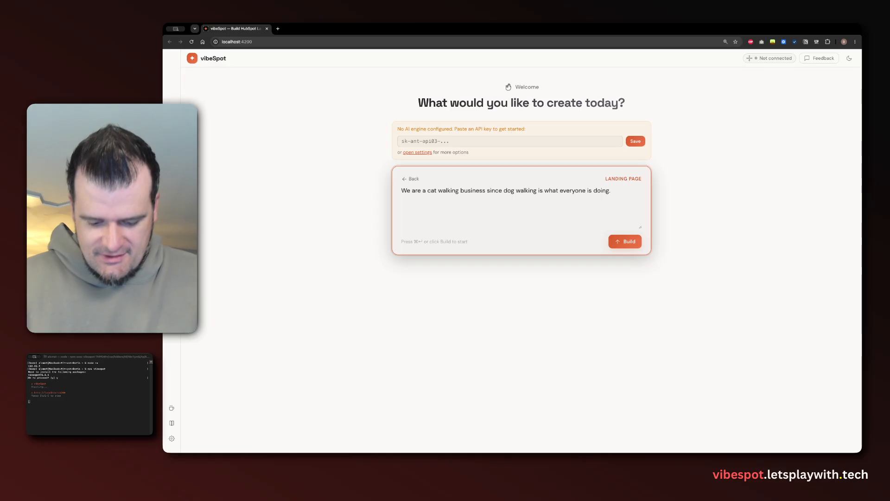
Continue the landing page description with "We are branching into Hamburg and need a signup page.".
{"action": "type", "text": ". We are bran"}
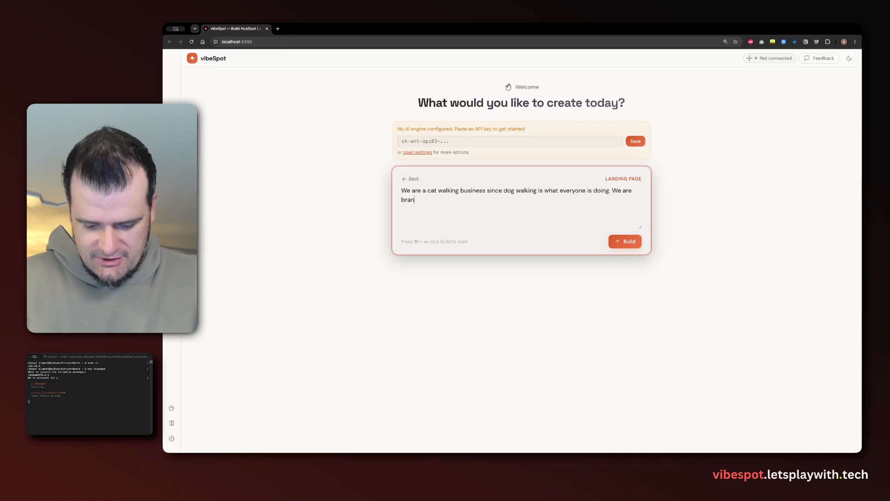
{"action": "type", "text": "ching into H"}
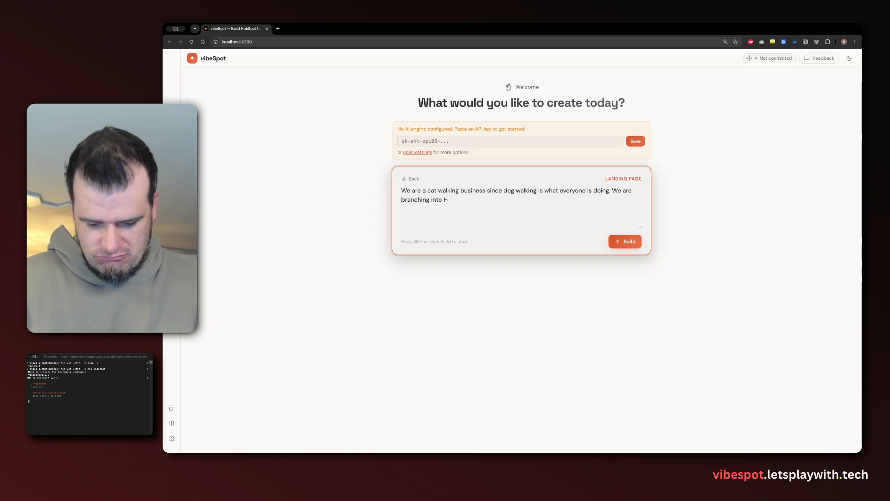
{"action": "type", "text": "amburgh"}
{"action": "key", "text": "BackSpace"}
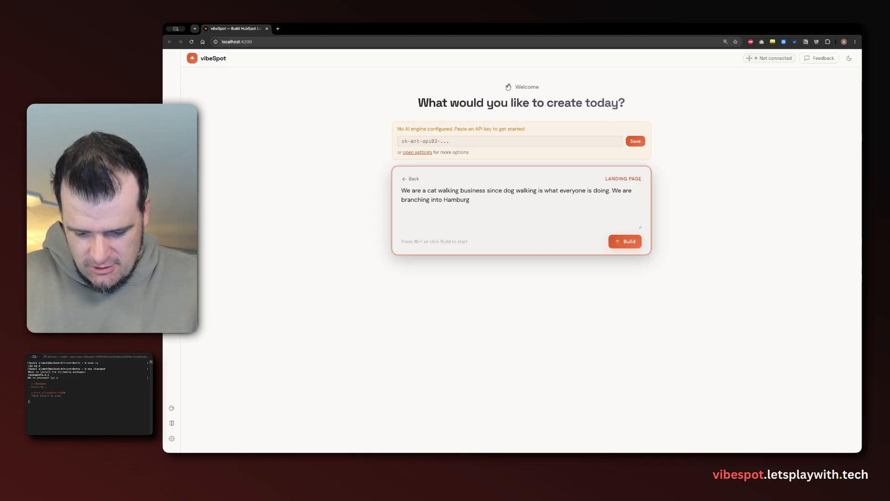
{"action": "type", "text": "and need a"}
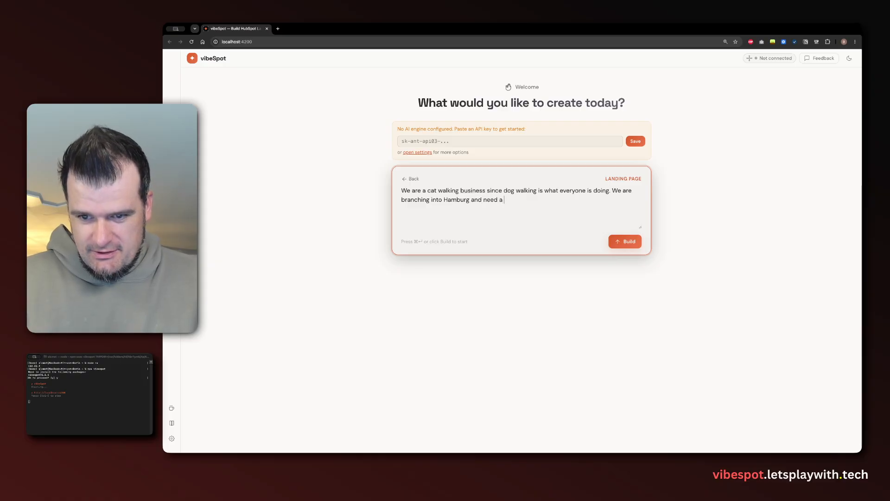
{"action": "type", "text": " signuop"}
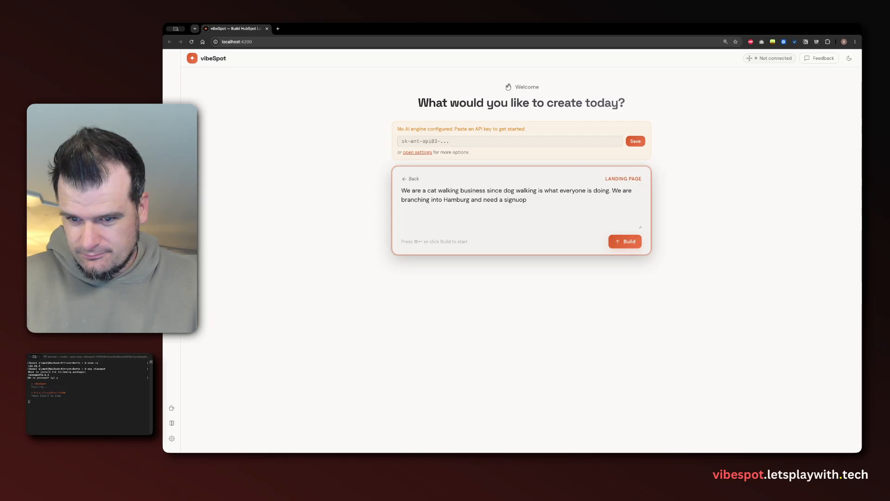
{"action": "key", "text": "BackSpace"}
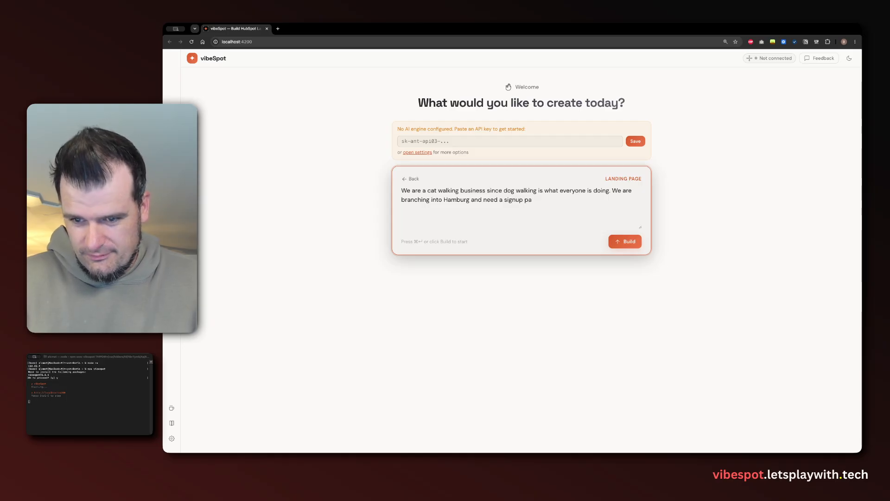
Add "Urban cats are bored out of their minds and need fresh air." to the landing page description.
{"action": "type", "text": "ge. Urban ca"}
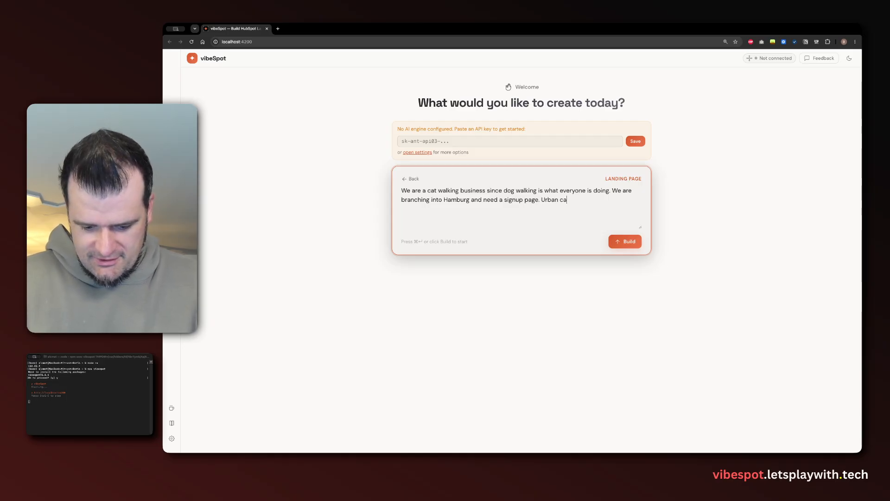
{"action": "type", "text": "tas ar"}
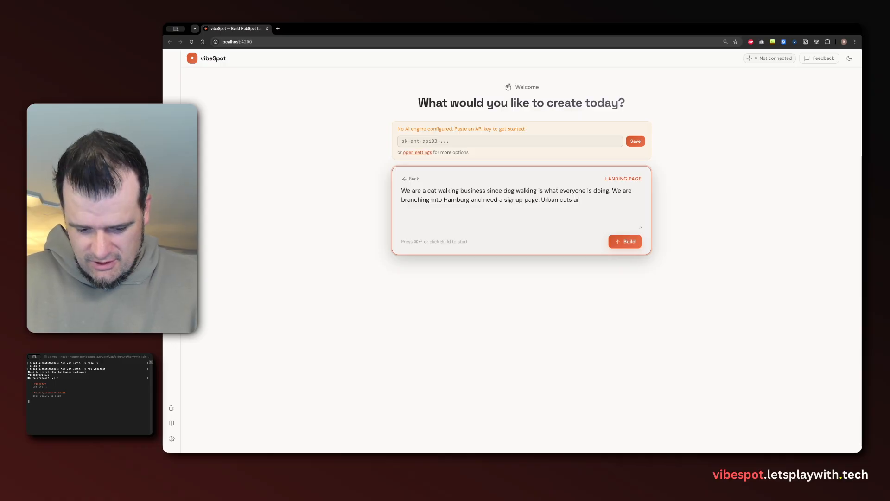
{"action": "type", "text": "e bored out o"}
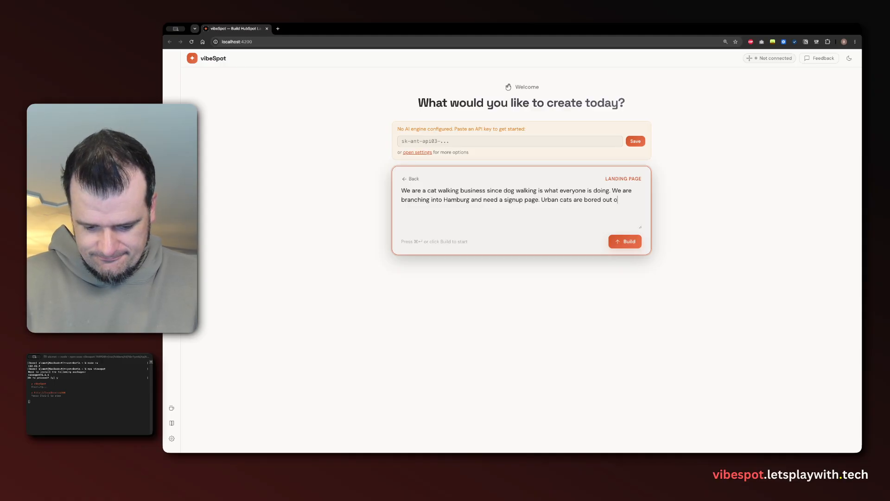
{"action": "type", "text": "f their minds and"}
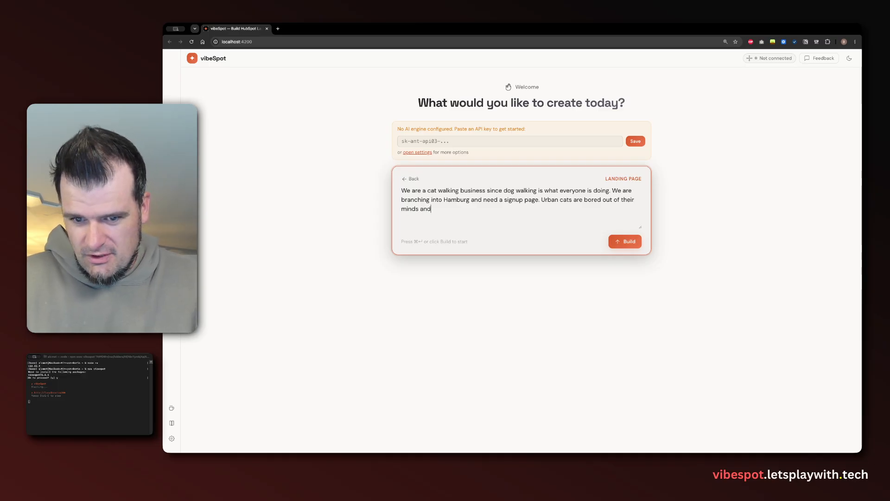
{"action": "type", "text": " need "}
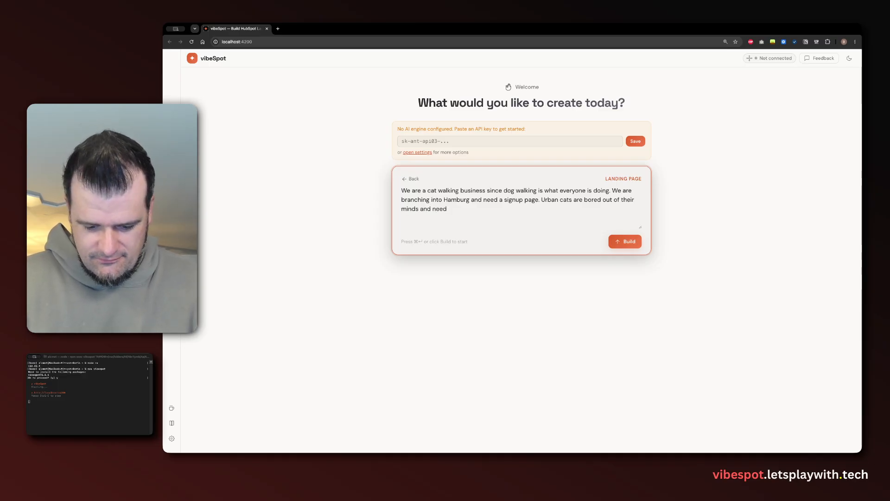
{"action": "type", "text": "fresh air "}
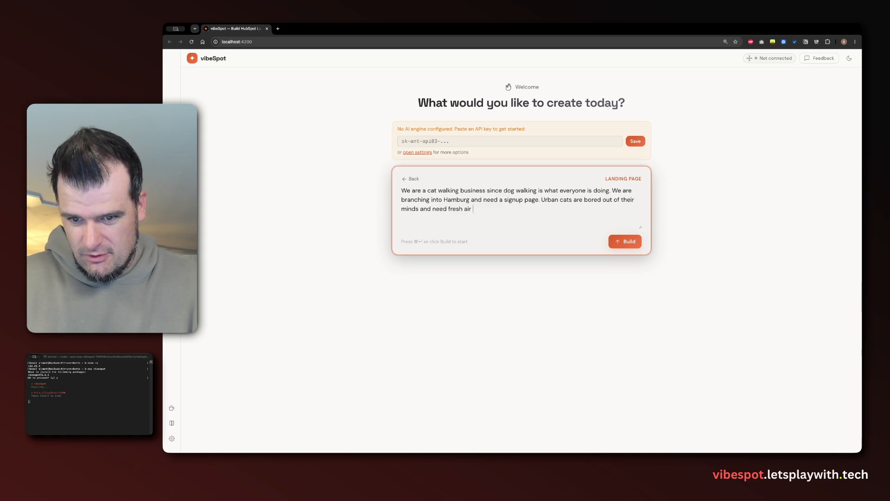
Finish the description with "We get them out, decoy mouse included." and start building the landing page.
{"action": "type", "text": ". We "}
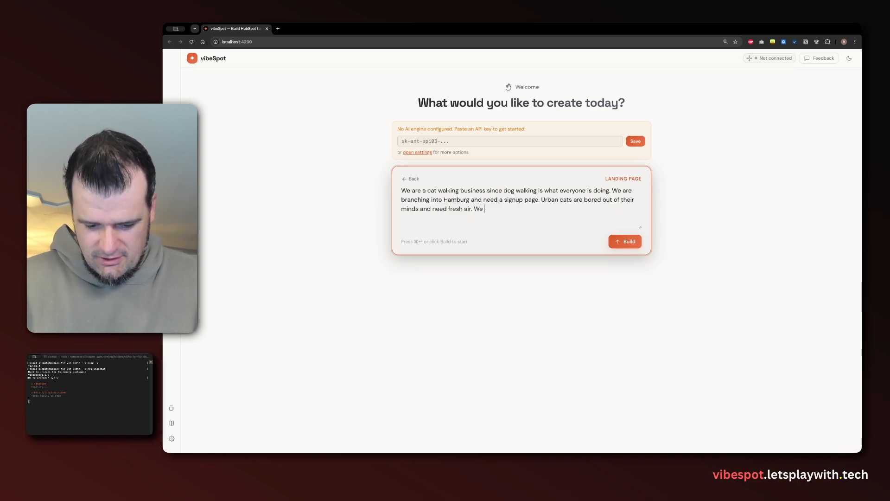
{"action": "type", "text": "get them out, decoy m"}
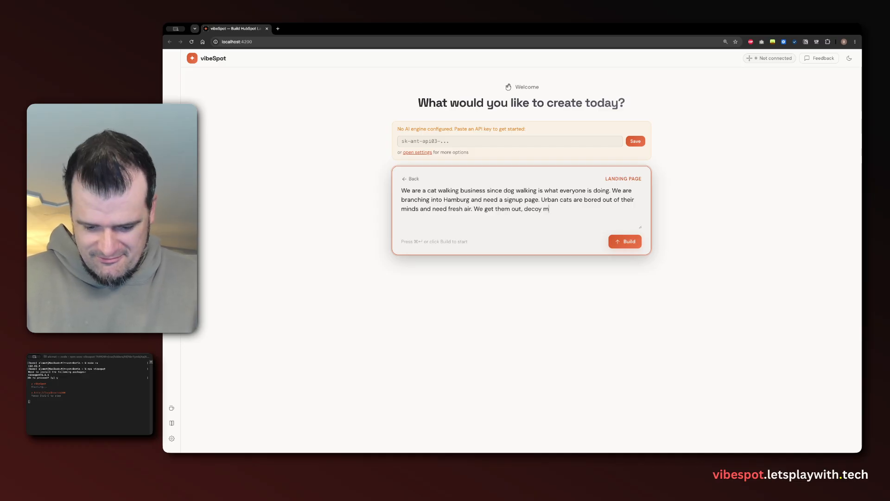
{"action": "type", "text": "ouse includ"}
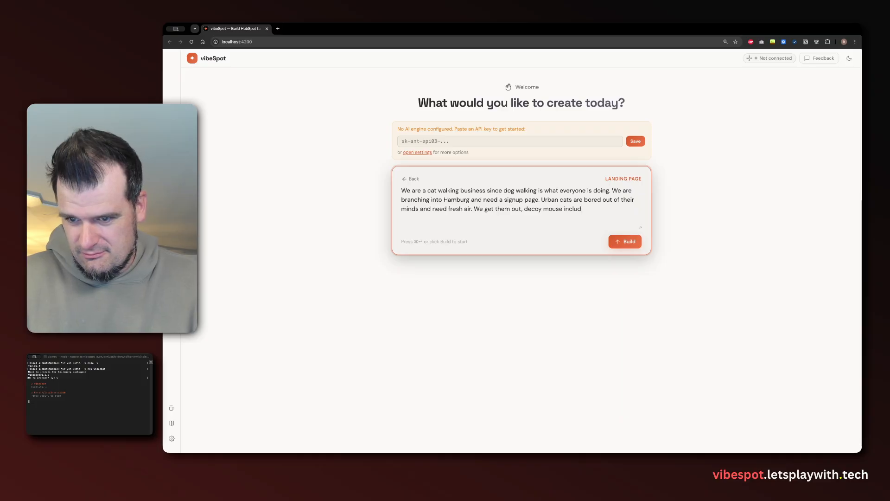
{"action": "type", "text": "ed."}
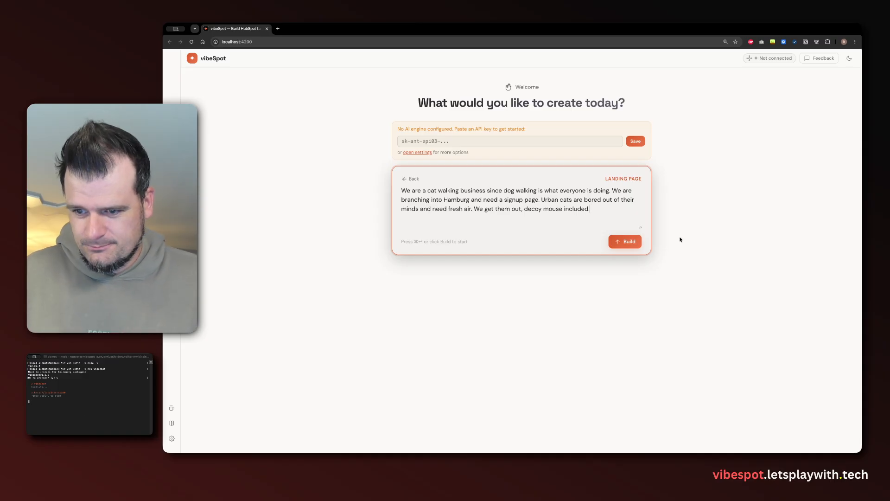
{"action": "left_click", "coordinate": [634, 242]}
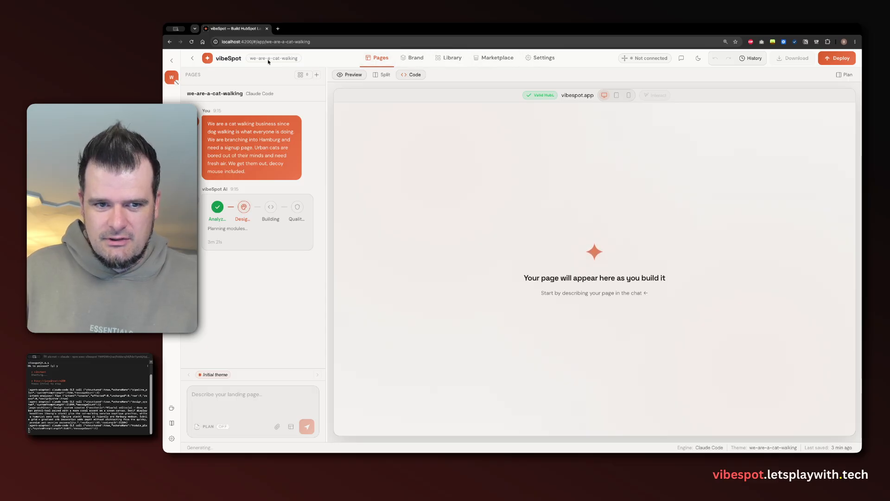
Look over the brand assets (styleguide, brand voice, product context) and brand kit, checking the page's build progress in between.
{"action": "left_click", "coordinate": [417, 59]}
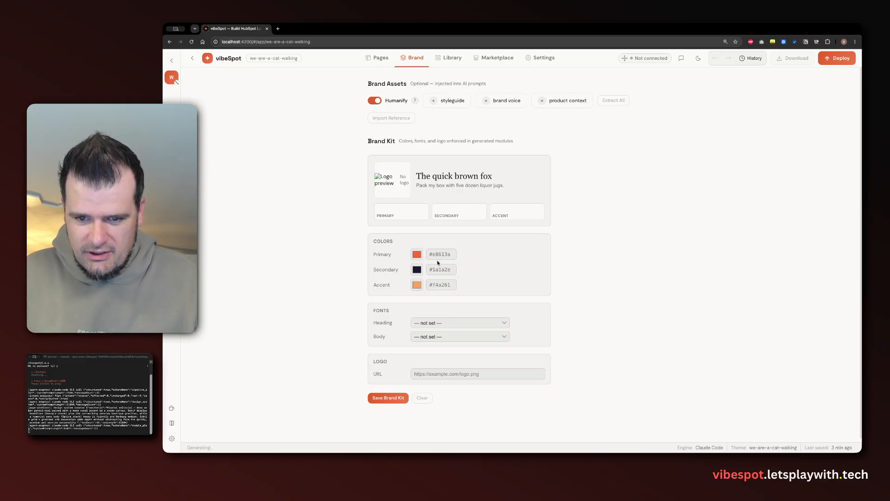
{"action": "mouse_move", "coordinate": [455, 101]}
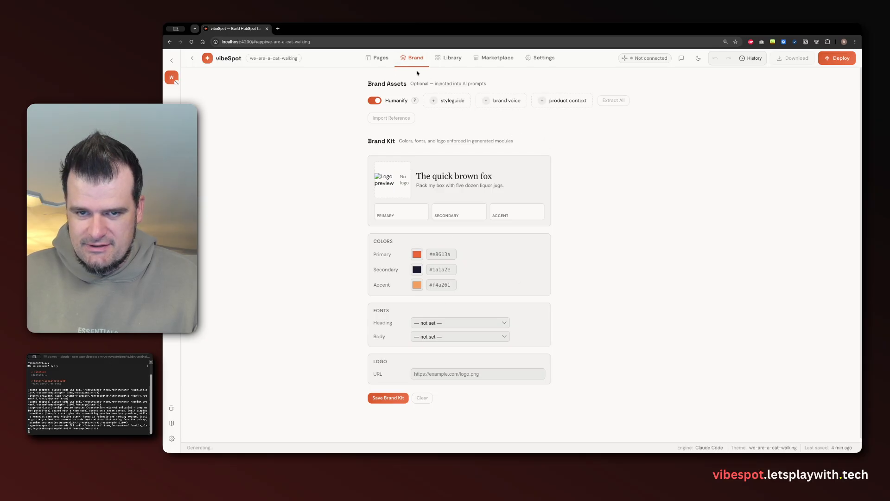
{"action": "mouse_move", "coordinate": [505, 98]}
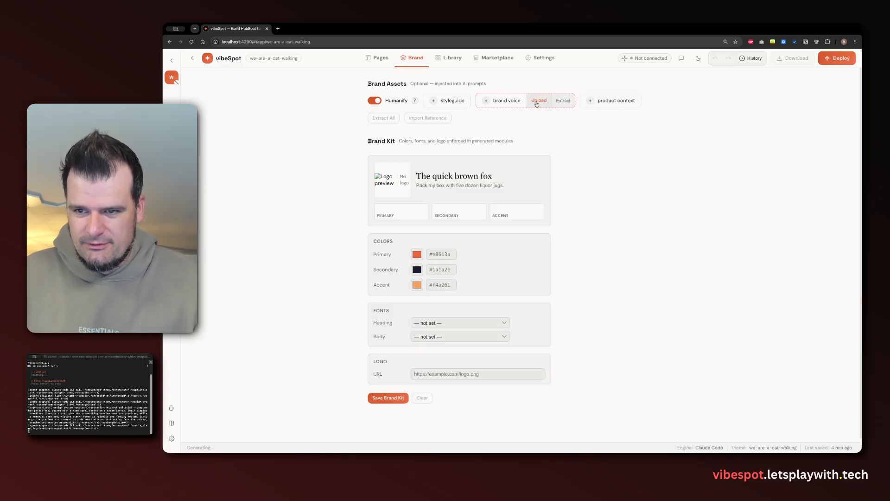
{"action": "mouse_move", "coordinate": [609, 100]}
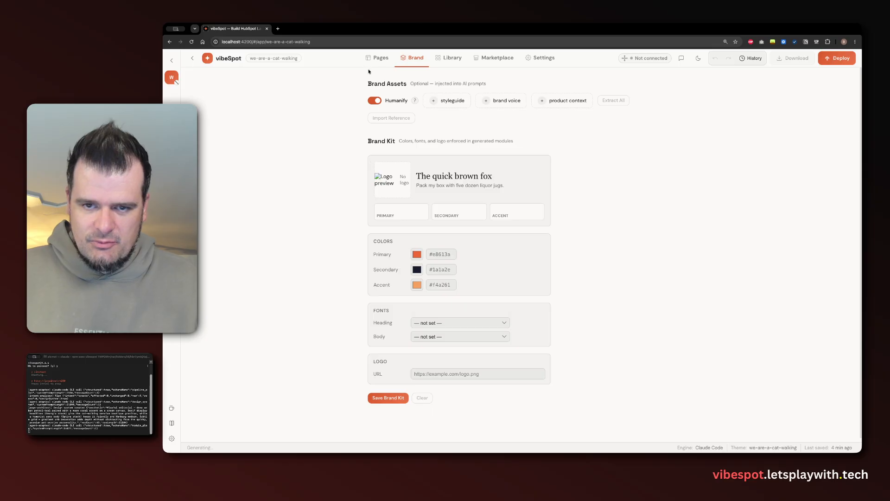
{"action": "left_click", "coordinate": [381, 59]}
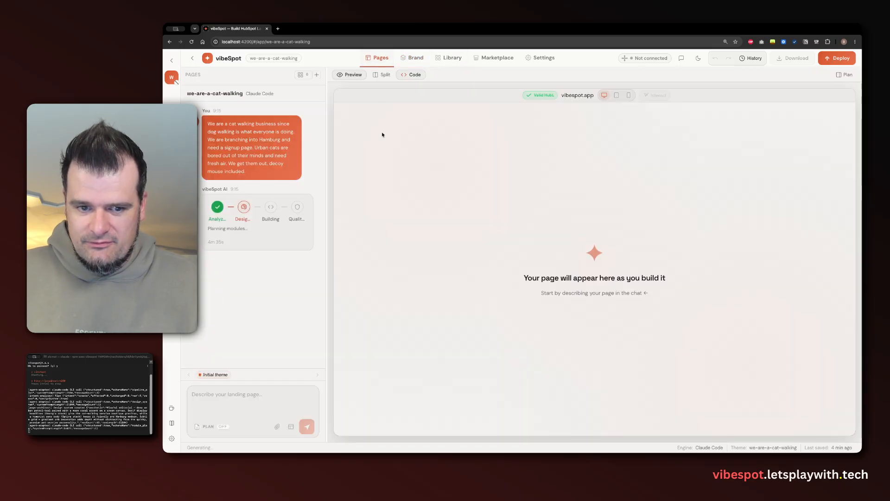
{"action": "left_click", "coordinate": [412, 58]}
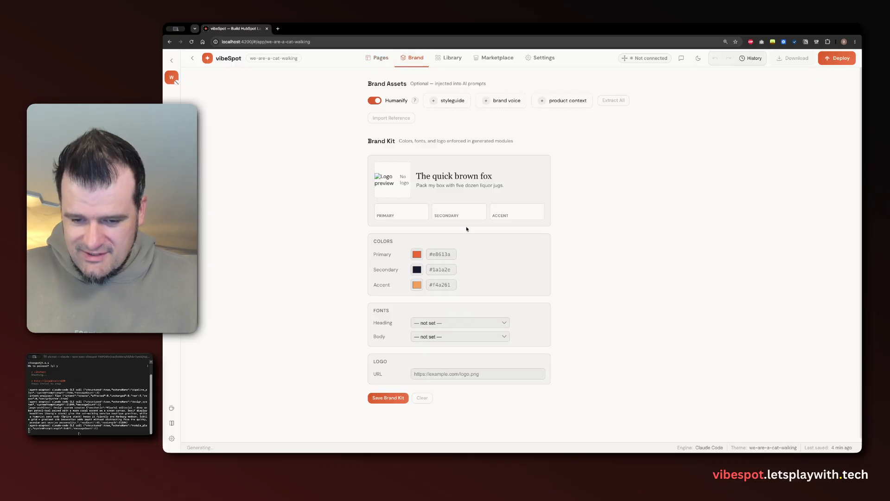
Look at the project's asset and module library and the Marketplace theme validation page.
{"action": "left_click", "coordinate": [451, 58]}
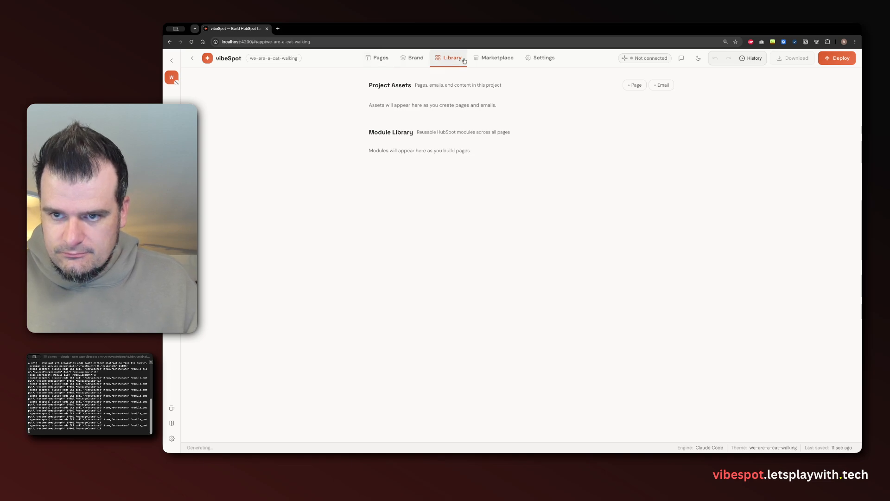
{"action": "left_click", "coordinate": [495, 61]}
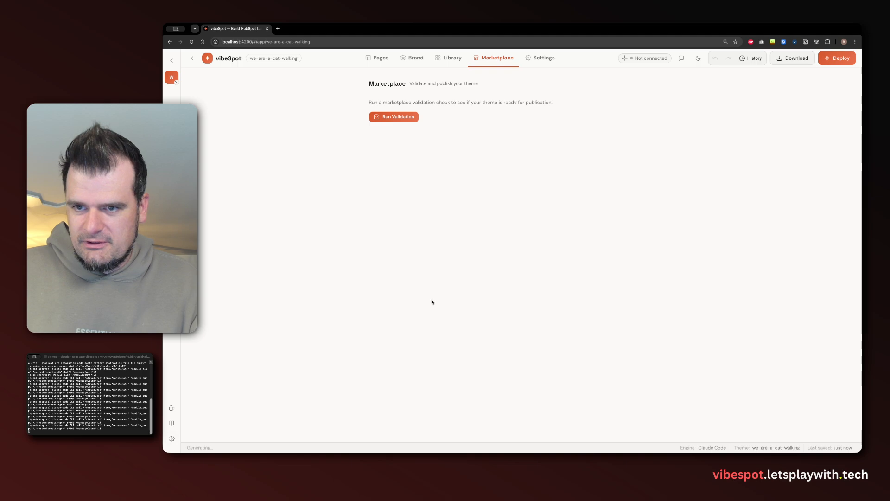
Review the AI engine settings, close them, and return to the library's project assets and reusable modules.
{"action": "left_click", "coordinate": [541, 58]}
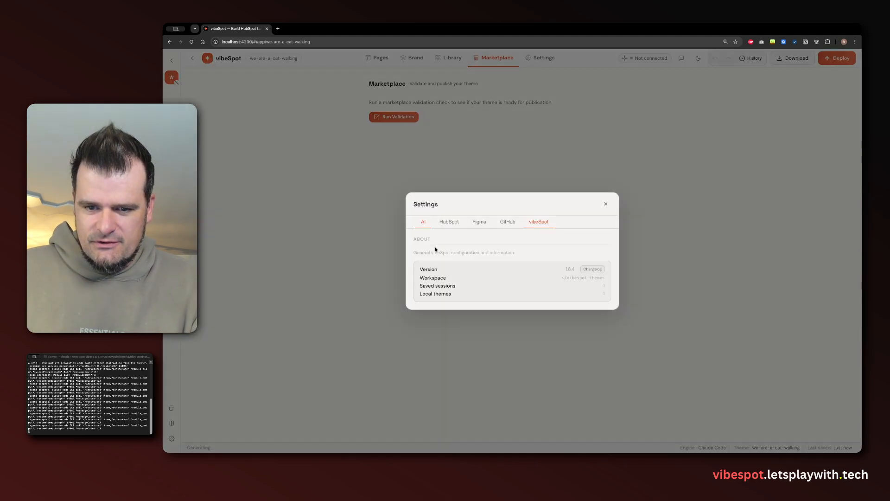
{"action": "left_click", "coordinate": [426, 221]}
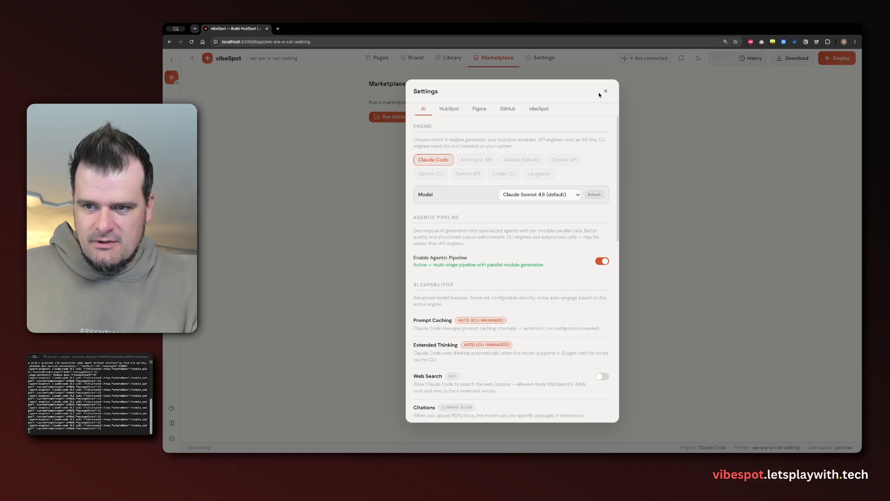
{"action": "left_click", "coordinate": [605, 92]}
{"action": "left_click", "coordinate": [447, 57]}
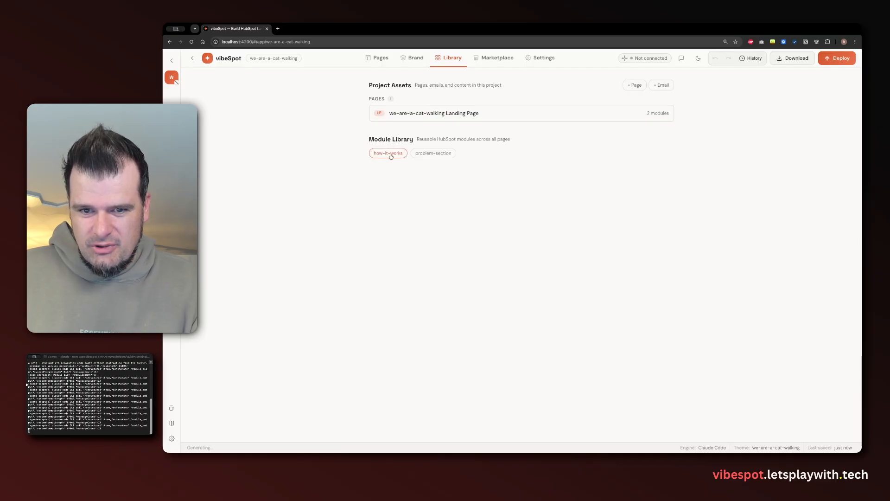
Return to the landing page and examine the build progress of each module from the hero section to the footer.
{"action": "left_click", "coordinate": [381, 58]}
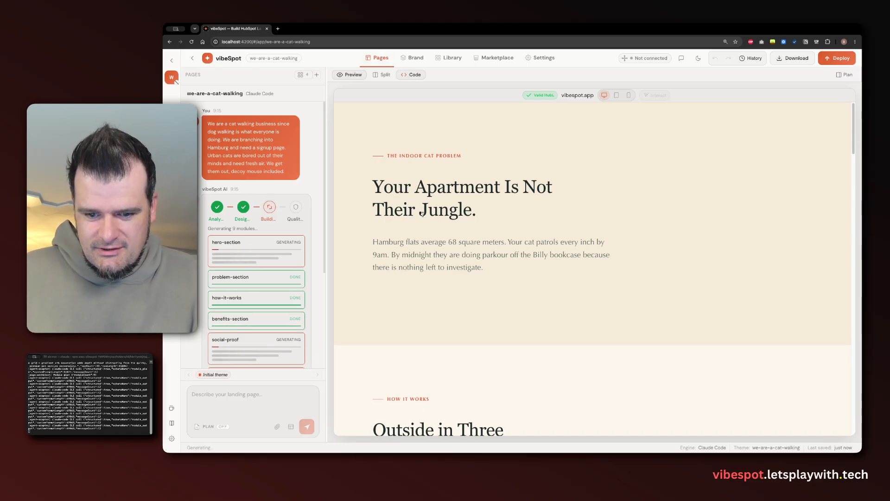
{"action": "scroll", "coordinate": [423, 212], "scroll_direction": "down", "scroll_amount": 4}
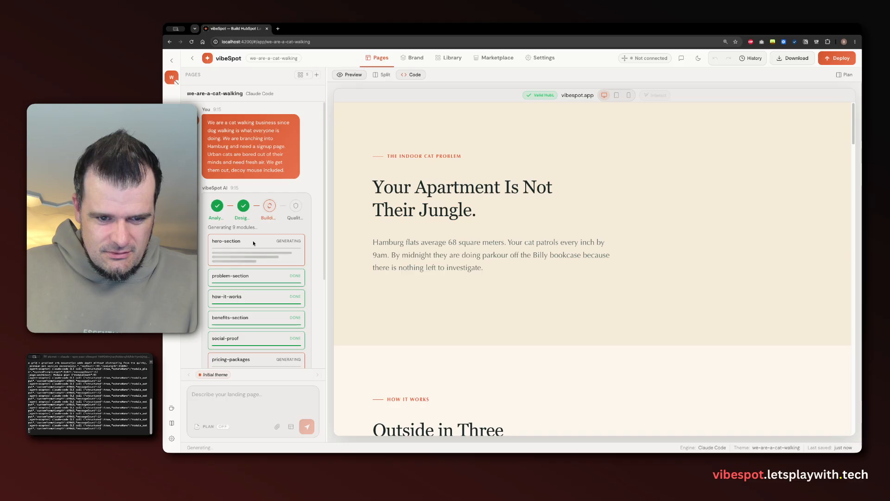
{"action": "scroll", "coordinate": [250, 260], "scroll_direction": "down", "scroll_amount": 3}
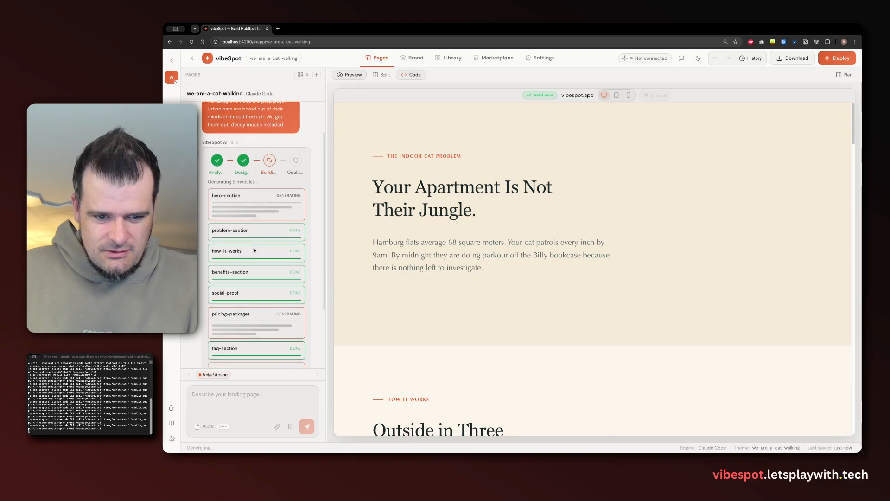
{"action": "scroll", "coordinate": [251, 289], "scroll_direction": "down", "scroll_amount": 2}
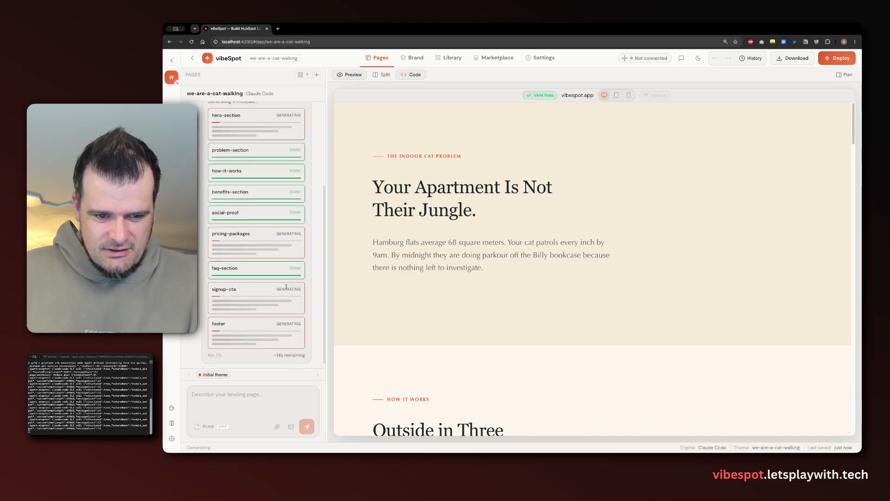
{"action": "scroll", "coordinate": [234, 204], "scroll_direction": "up", "scroll_amount": 1}
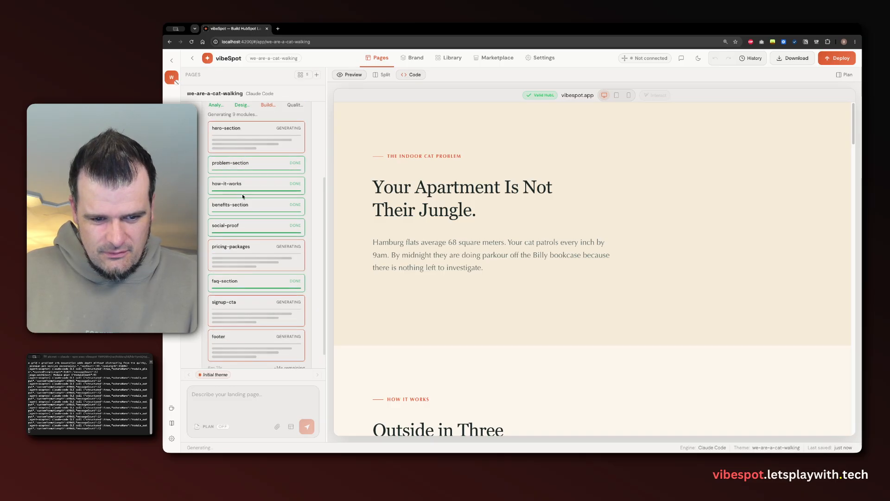
{"action": "scroll", "coordinate": [247, 222], "scroll_direction": "up", "scroll_amount": 1}
{"action": "scroll", "coordinate": [247, 223], "scroll_direction": "up", "scroll_amount": 3}
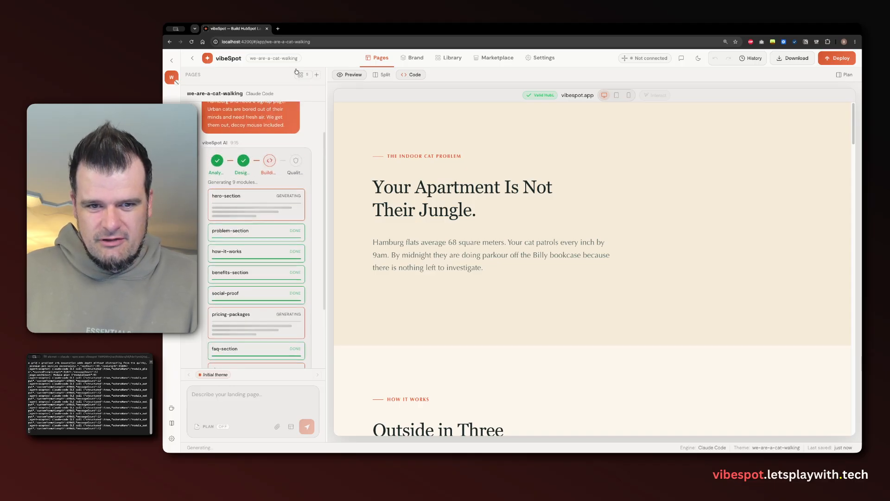
{"action": "scroll", "coordinate": [270, 183], "scroll_direction": "up", "scroll_amount": 1}
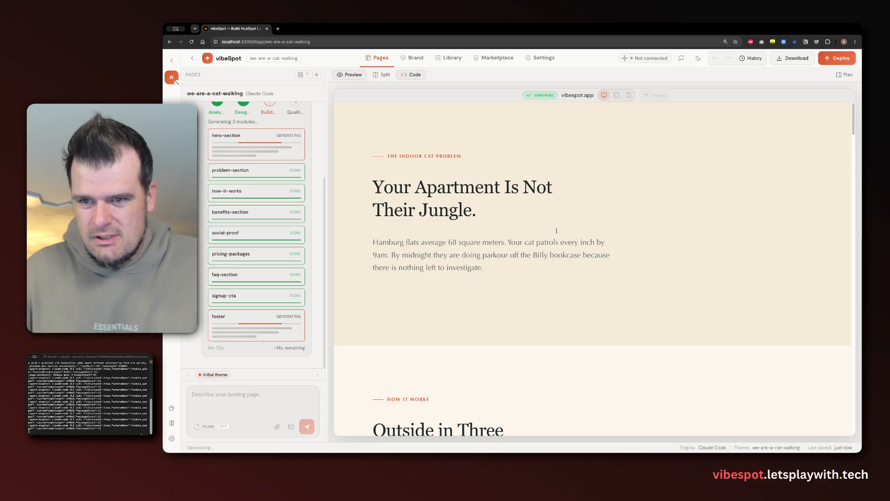
Preview the reusable modules in the library one by one, from how-it-works and problem-section through pricing-packages to signup-cta.
{"action": "left_click", "coordinate": [452, 58]}
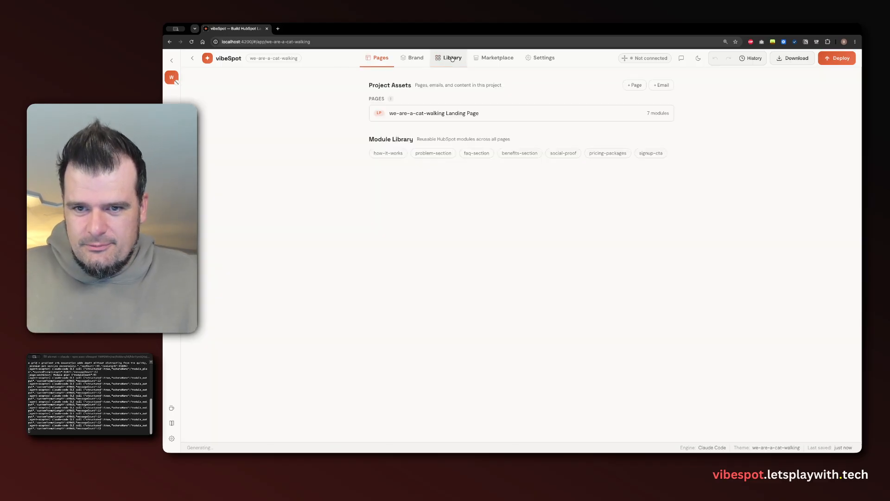
{"action": "left_click", "coordinate": [403, 154]}
{"action": "left_click", "coordinate": [448, 153]}
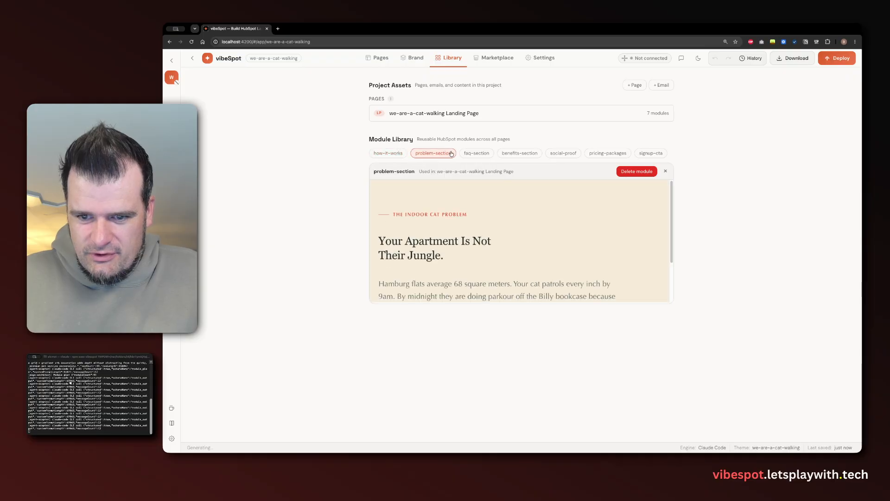
{"action": "left_click", "coordinate": [477, 153]}
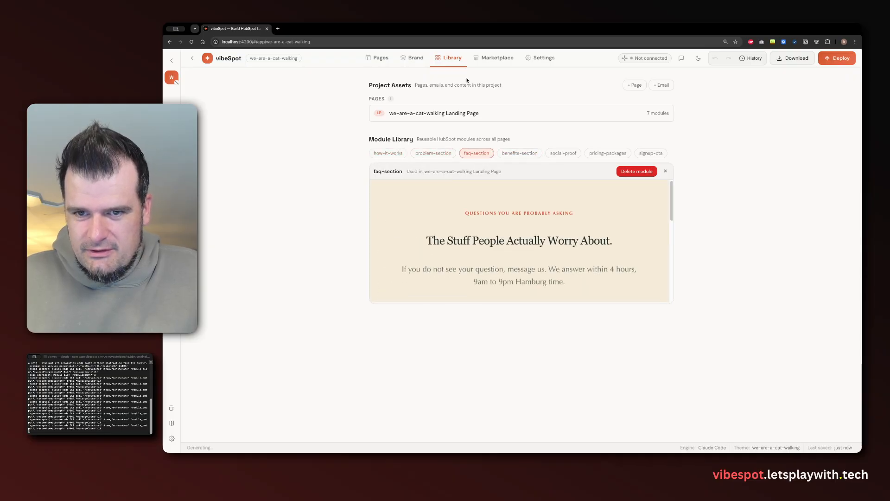
{"action": "left_click", "coordinate": [516, 153]}
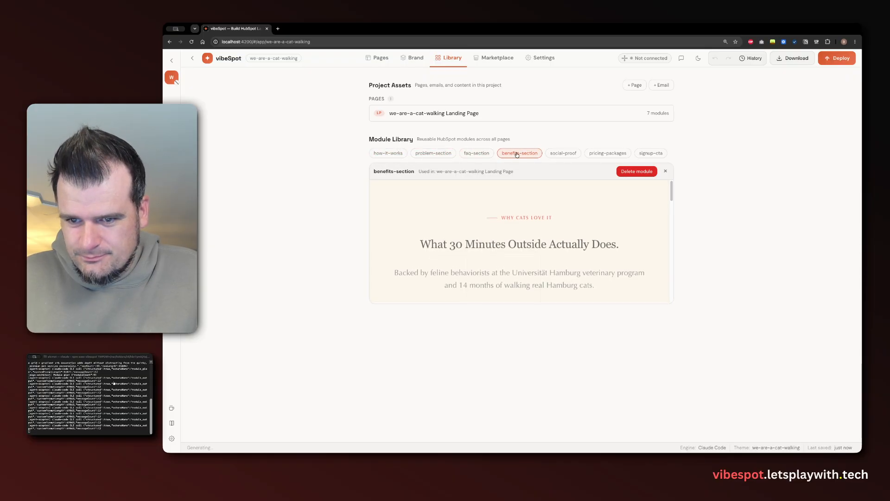
{"action": "left_click", "coordinate": [562, 154]}
{"action": "left_click", "coordinate": [608, 153]}
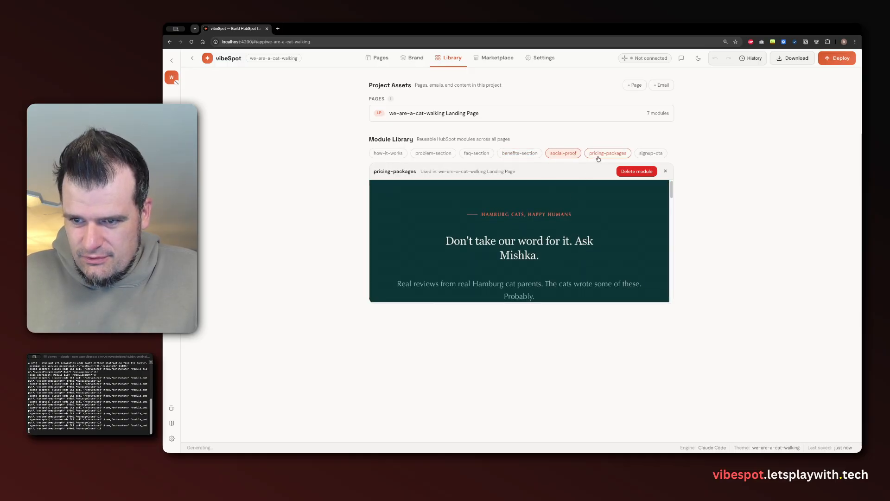
{"action": "left_click", "coordinate": [651, 153]}
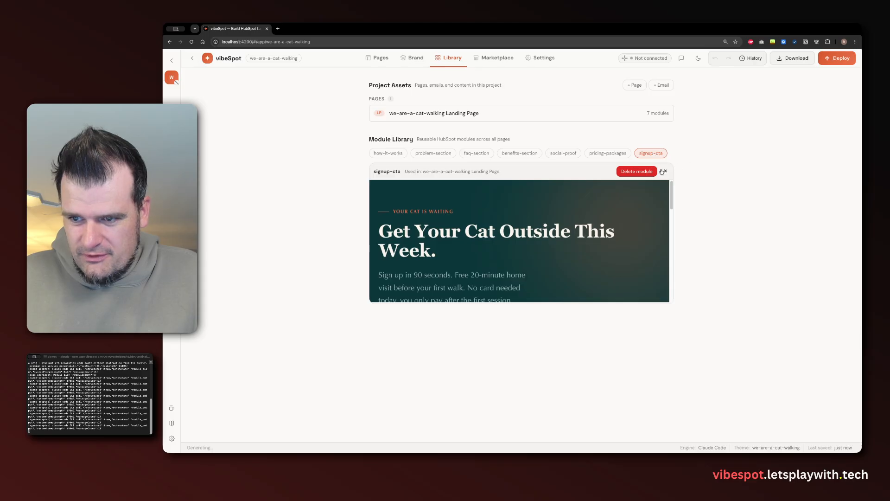
Go back to the landing page and check which modules are still being generated.
{"action": "left_click", "coordinate": [379, 59]}
{"action": "scroll", "coordinate": [274, 227], "scroll_direction": "up", "scroll_amount": 2}
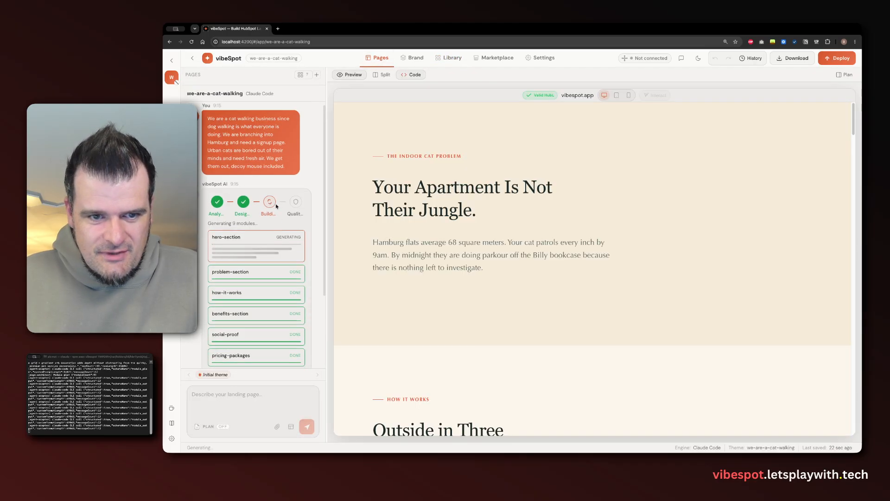
{"action": "scroll", "coordinate": [263, 207], "scroll_direction": "down", "scroll_amount": 2}
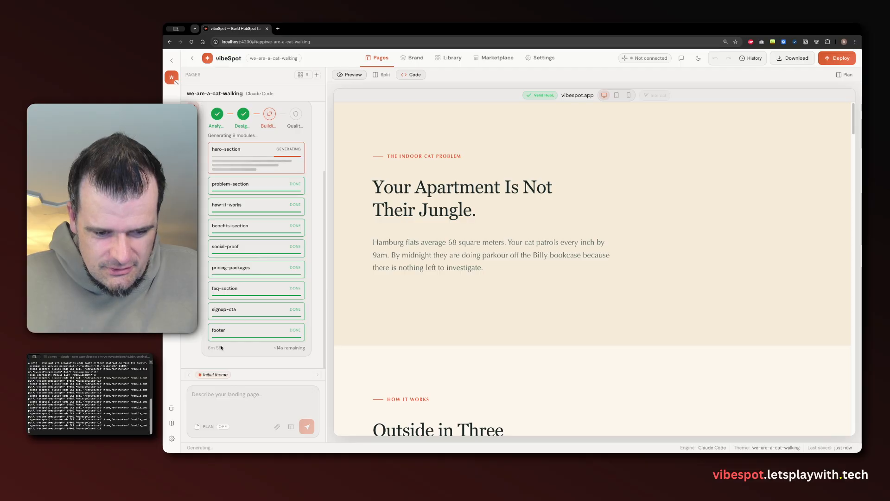
{"action": "scroll", "coordinate": [235, 288], "scroll_direction": "up", "scroll_amount": 2}
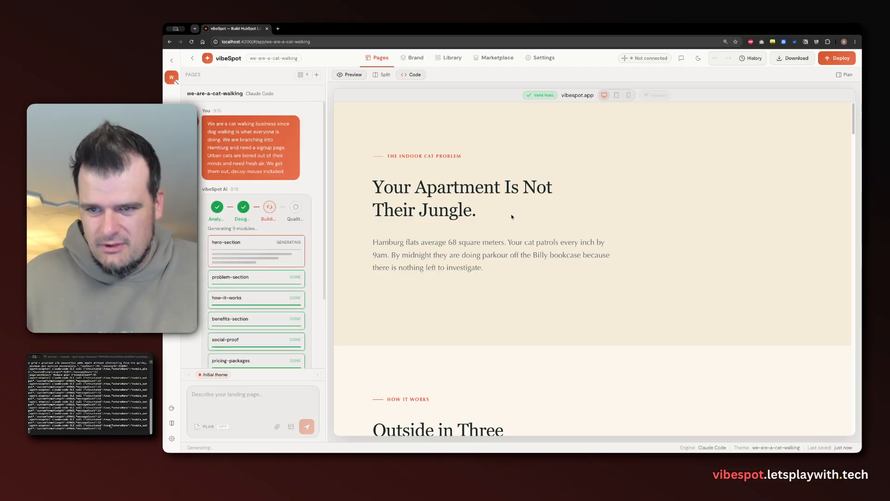
Look through the partly built page preview, covering the steps, benefits, testimonials, pricing, FAQ and signup form sections.
{"action": "scroll", "coordinate": [511, 213], "scroll_direction": "down", "scroll_amount": 3}
{"action": "scroll", "coordinate": [513, 241], "scroll_direction": "down", "scroll_amount": 10}
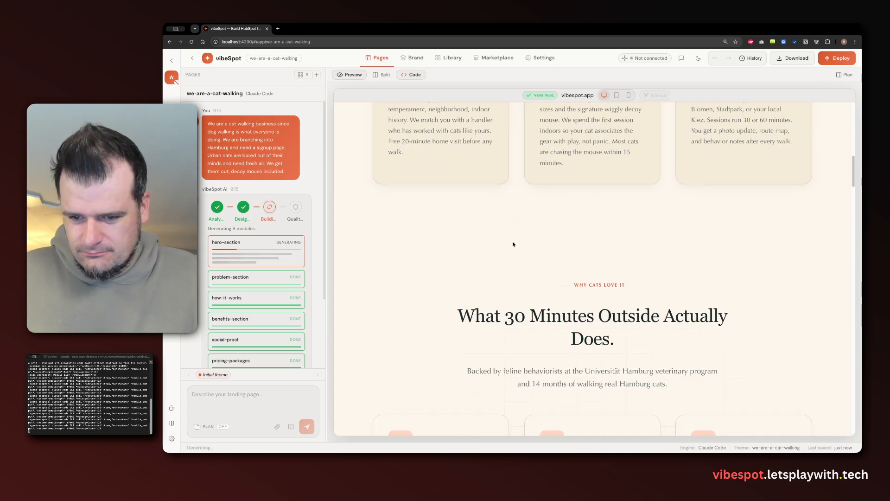
{"action": "scroll", "coordinate": [513, 243], "scroll_direction": "down", "scroll_amount": 5}
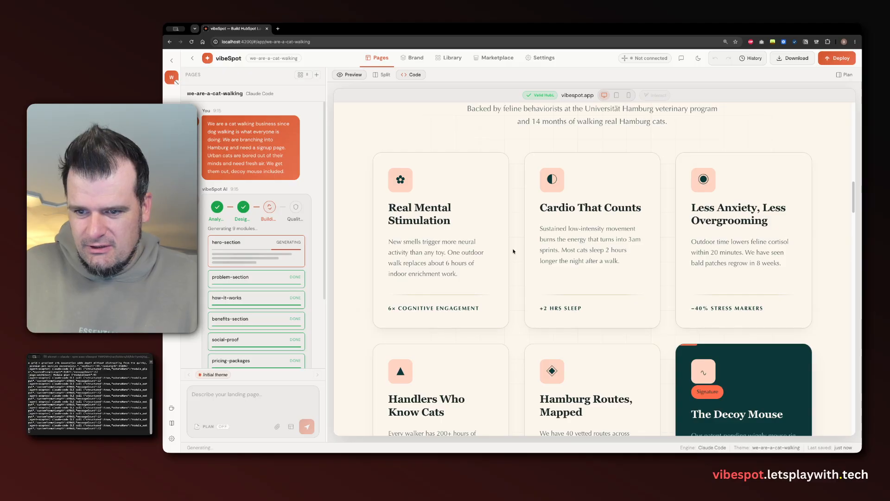
{"action": "scroll", "coordinate": [518, 246], "scroll_direction": "down", "scroll_amount": 3}
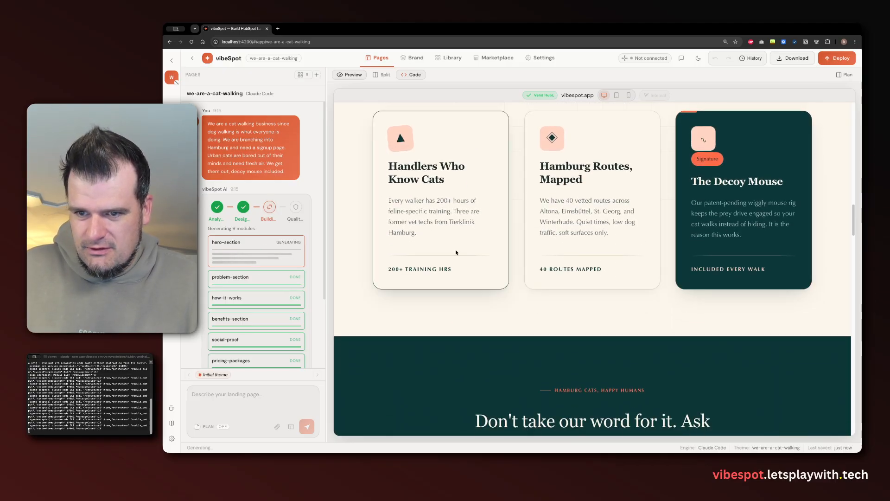
{"action": "scroll", "coordinate": [439, 238], "scroll_direction": "down", "scroll_amount": 8}
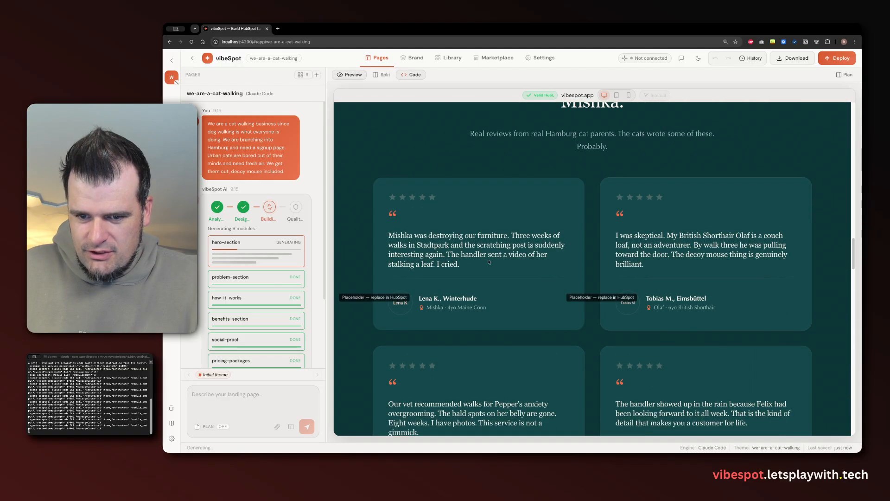
{"action": "scroll", "coordinate": [471, 287], "scroll_direction": "down", "scroll_amount": 2}
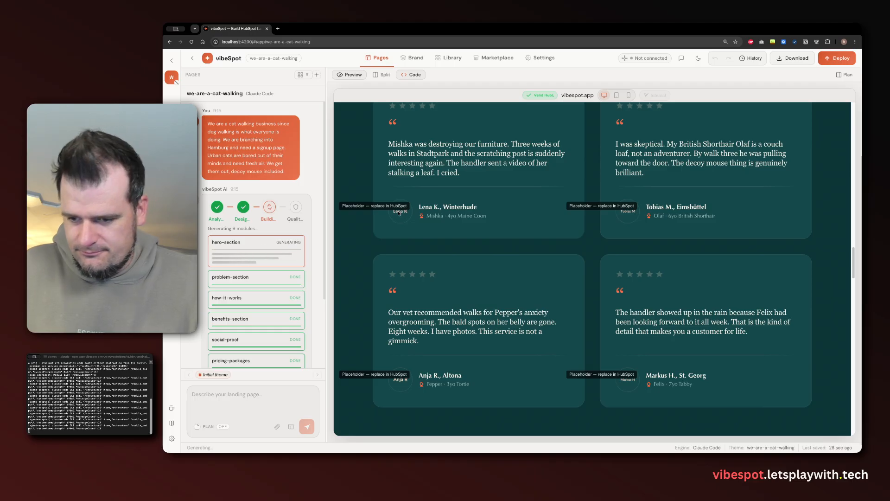
{"action": "scroll", "coordinate": [399, 213], "scroll_direction": "down", "scroll_amount": 10}
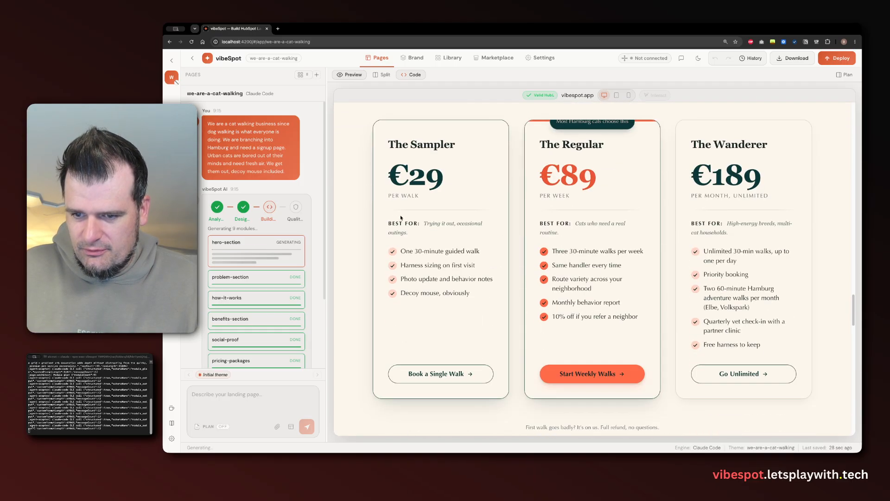
{"action": "scroll", "coordinate": [401, 217], "scroll_direction": "down", "scroll_amount": 10}
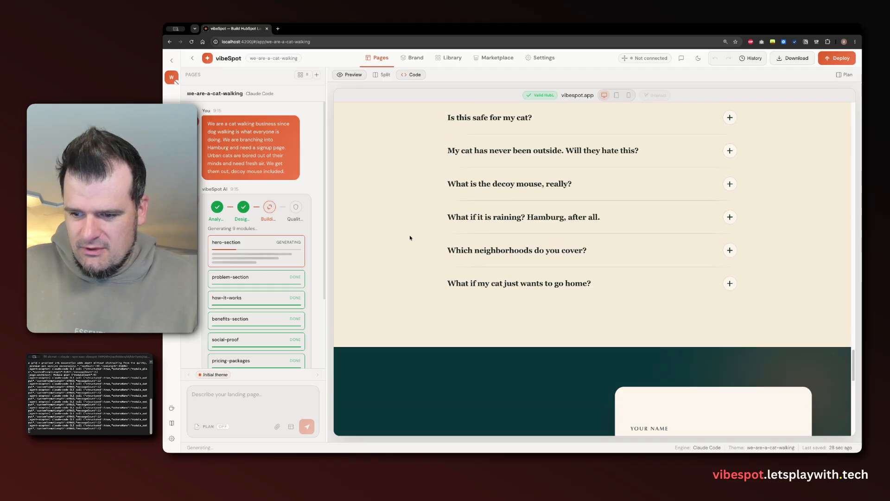
{"action": "scroll", "coordinate": [410, 237], "scroll_direction": "down", "scroll_amount": 10}
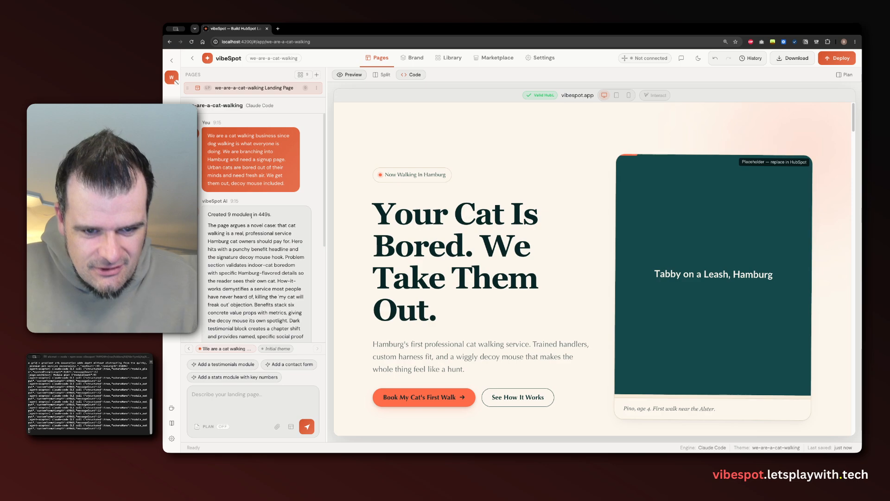
Read the AI's build summary and review the finished page's hero, indoor cat problem and how-it-works sections.
{"action": "scroll", "coordinate": [251, 214], "scroll_direction": "down", "scroll_amount": 5}
{"action": "scroll", "coordinate": [261, 220], "scroll_direction": "down", "scroll_amount": 1}
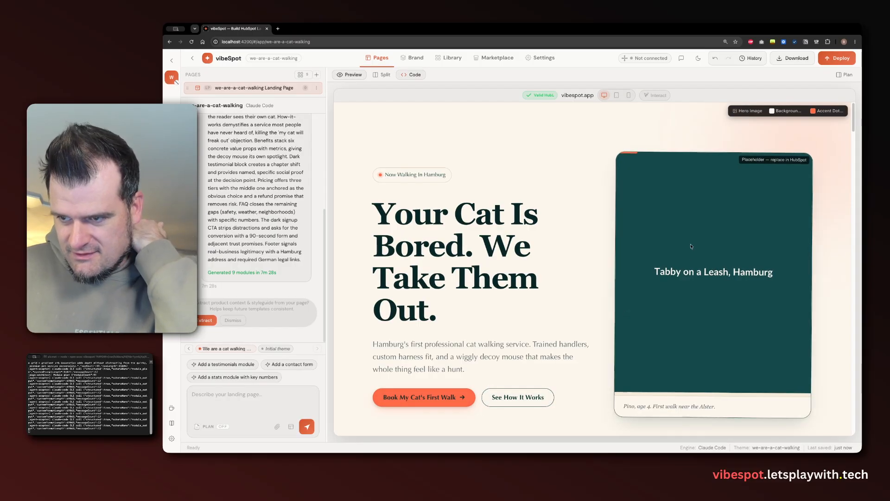
{"action": "scroll", "coordinate": [642, 241], "scroll_direction": "down", "scroll_amount": 1}
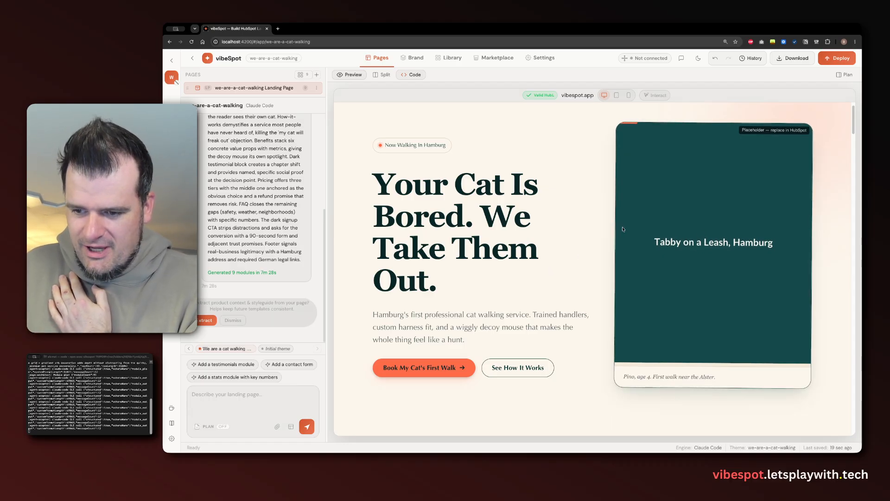
{"action": "scroll", "coordinate": [623, 229], "scroll_direction": "down", "scroll_amount": 6}
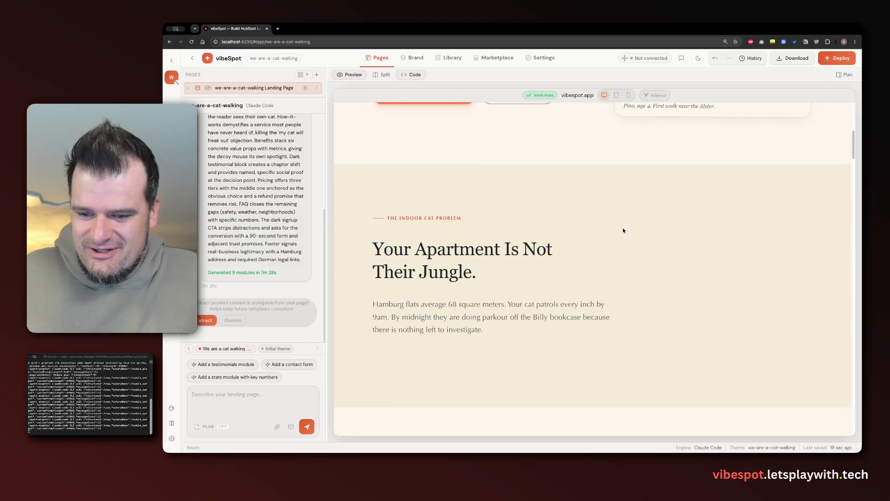
{"action": "scroll", "coordinate": [623, 231], "scroll_direction": "down", "scroll_amount": 5}
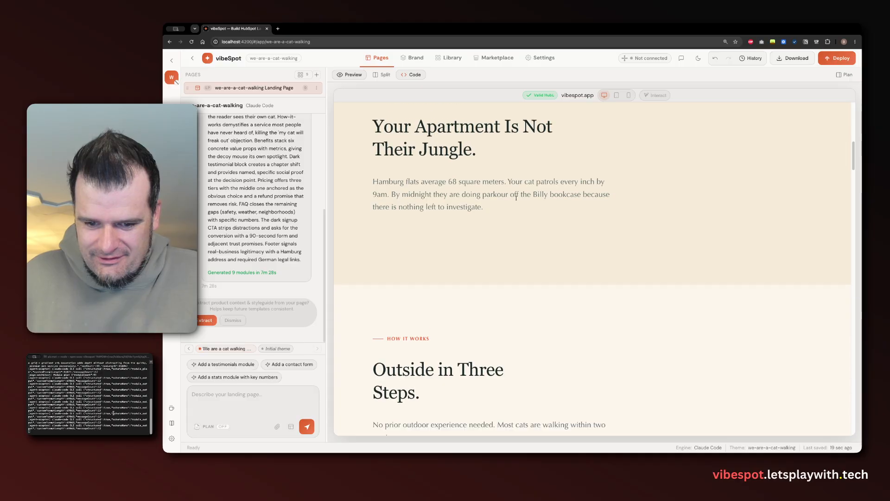
{"action": "scroll", "coordinate": [638, 250], "scroll_direction": "down", "scroll_amount": 5}
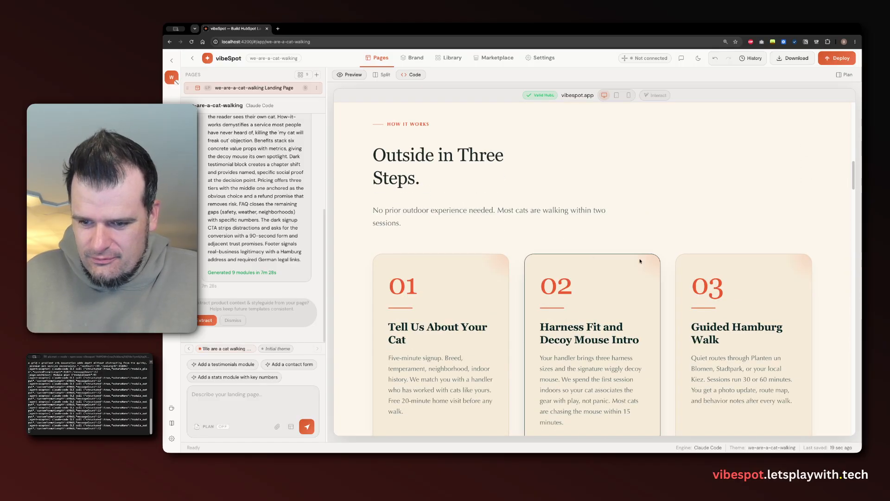
Review the finished page's benefits cards, customer testimonials and pricing plans.
{"action": "scroll", "coordinate": [640, 261], "scroll_direction": "down", "scroll_amount": 5}
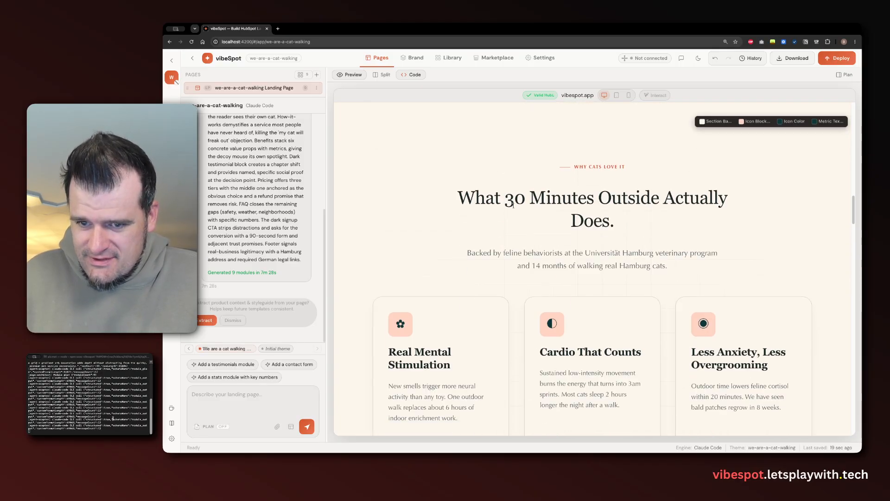
{"action": "scroll", "coordinate": [551, 234], "scroll_direction": "down", "scroll_amount": 3}
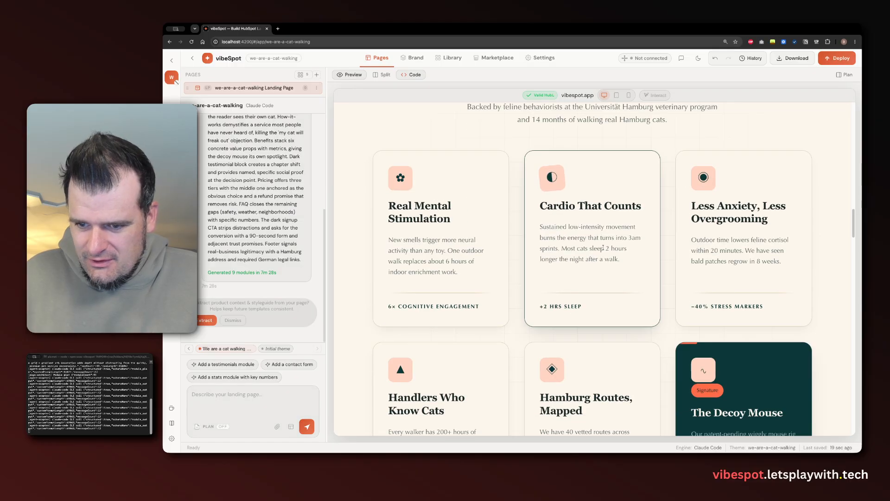
{"action": "scroll", "coordinate": [593, 232], "scroll_direction": "down", "scroll_amount": 2}
{"action": "scroll", "coordinate": [659, 264], "scroll_direction": "down", "scroll_amount": 5}
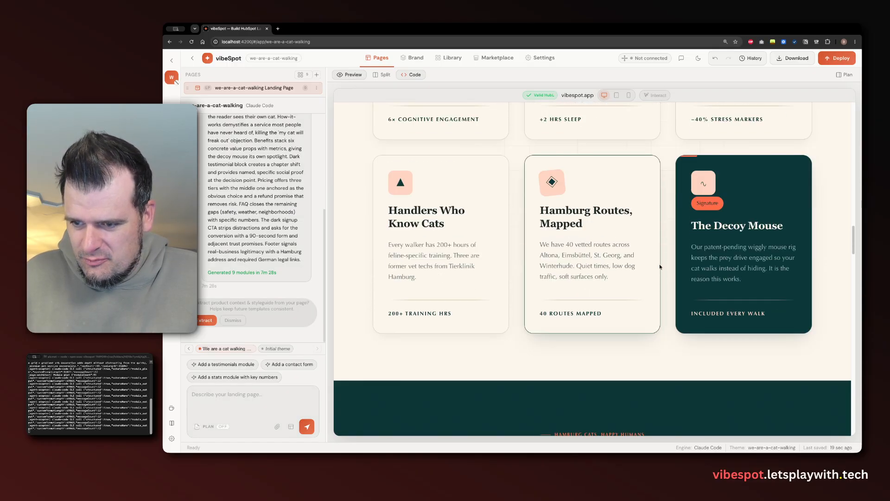
{"action": "scroll", "coordinate": [660, 263], "scroll_direction": "down", "scroll_amount": 2}
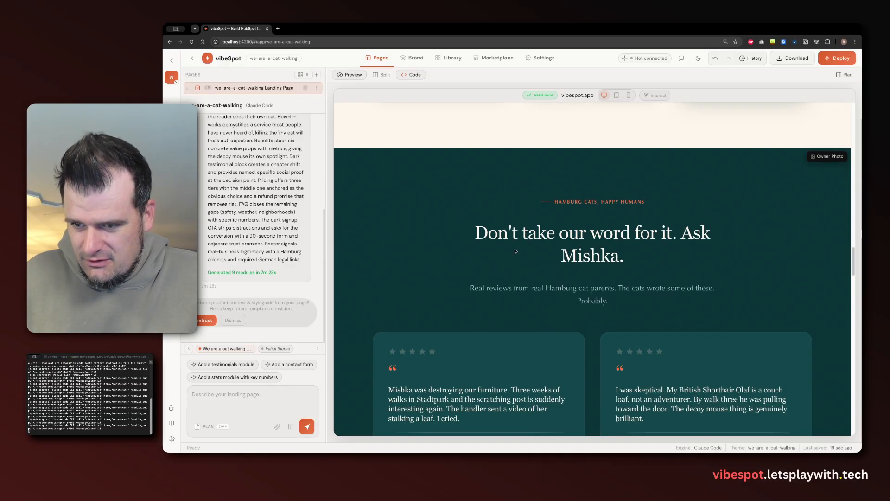
{"action": "scroll", "coordinate": [598, 253], "scroll_direction": "down", "scroll_amount": 12}
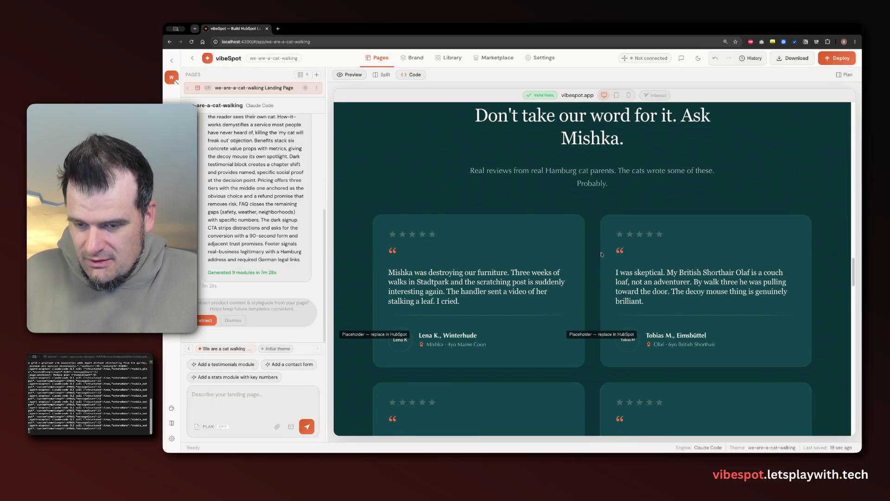
{"action": "scroll", "coordinate": [604, 254], "scroll_direction": "down", "scroll_amount": 15}
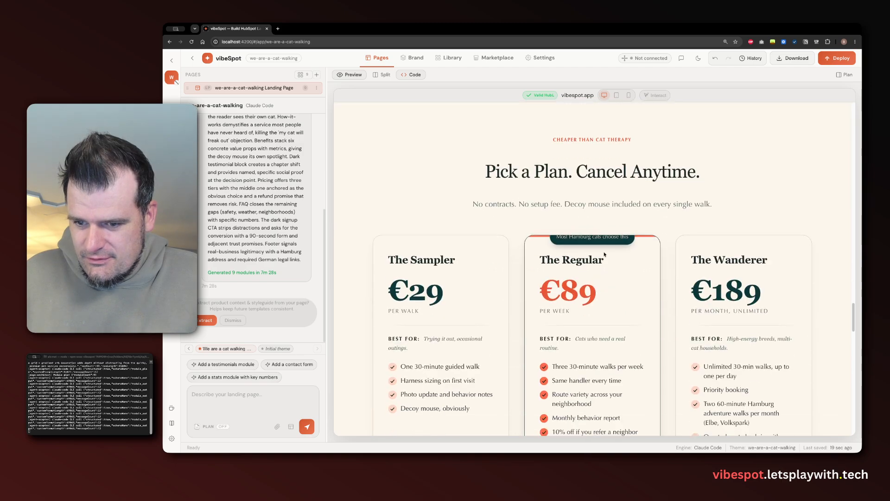
Expand the FAQ answers about the decoy mouse and rain, and check the signup form before returning to the hero.
{"action": "scroll", "coordinate": [604, 256], "scroll_direction": "down", "scroll_amount": 5}
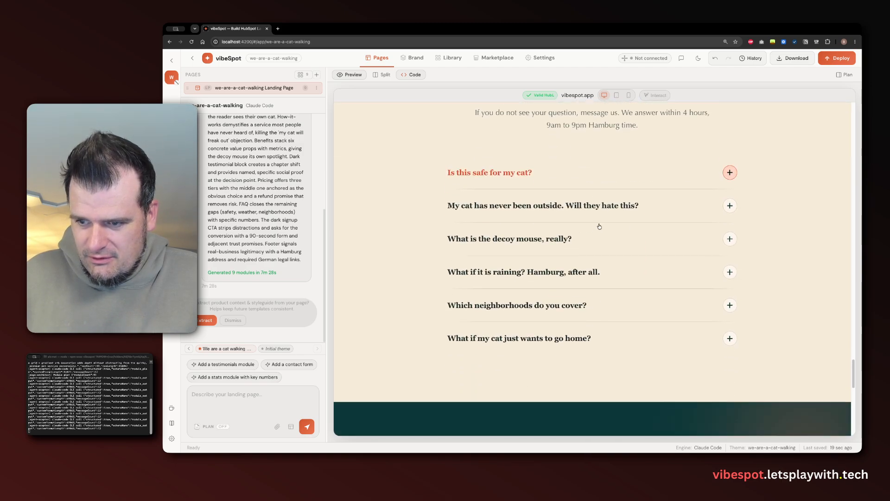
{"action": "left_click", "coordinate": [730, 239]}
{"action": "left_click", "coordinate": [729, 305]}
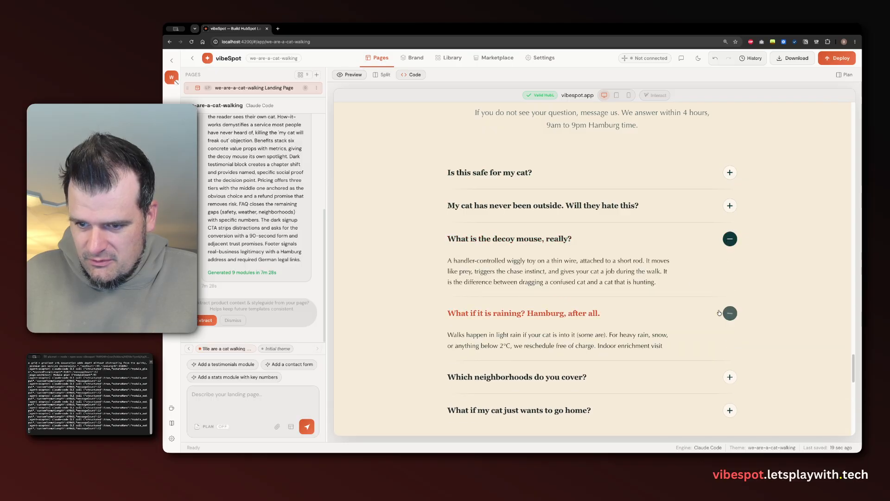
{"action": "scroll", "coordinate": [506, 275], "scroll_direction": "down", "scroll_amount": 7}
{"action": "scroll", "coordinate": [505, 275], "scroll_direction": "down", "scroll_amount": 5}
{"action": "scroll", "coordinate": [510, 250], "scroll_direction": "up", "scroll_amount": 4}
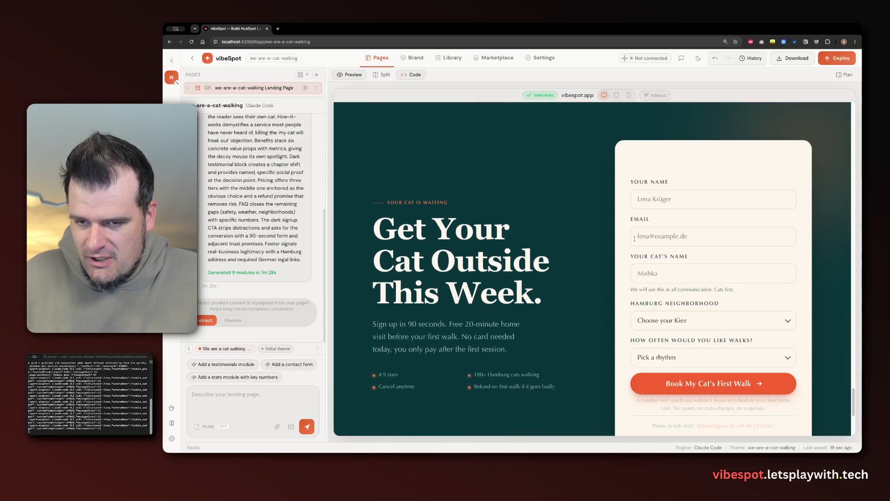
{"action": "scroll", "coordinate": [537, 262], "scroll_direction": "up", "scroll_amount": 15}
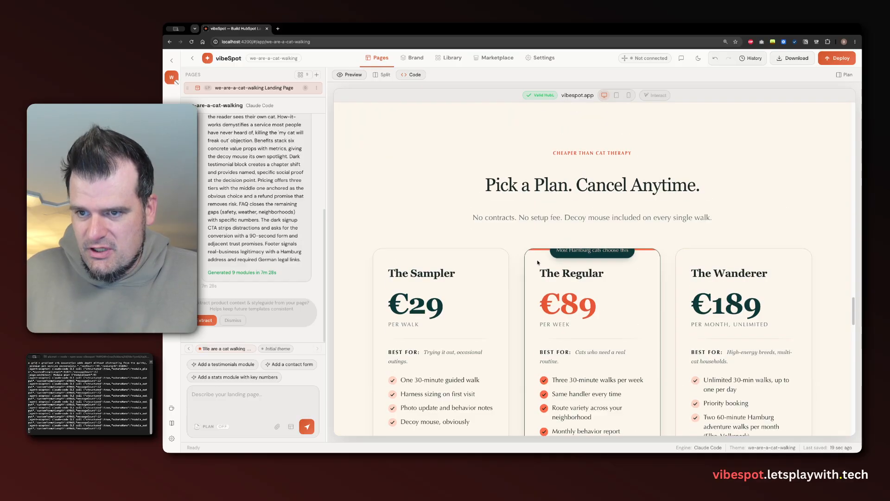
{"action": "scroll", "coordinate": [537, 253], "scroll_direction": "up", "scroll_amount": 10}
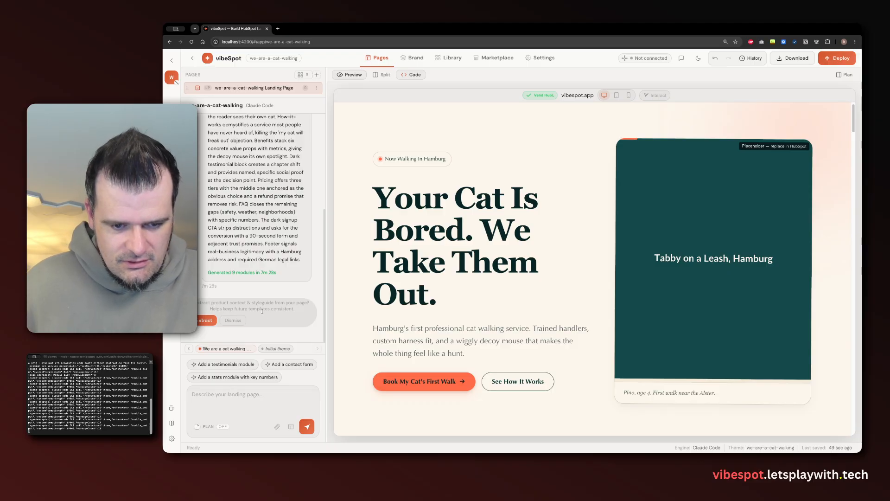
Extract the product context and style guide from the generated page for future templates.
{"action": "left_click", "coordinate": [208, 321]}
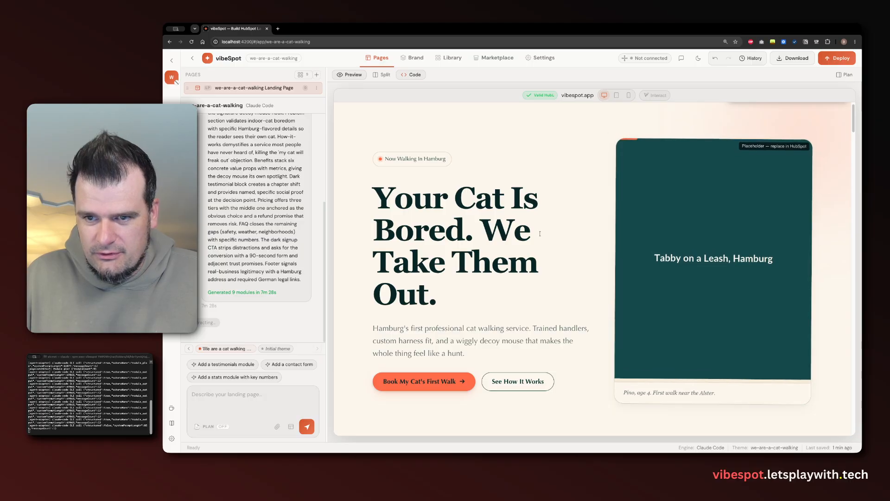
Examine the generated code, including the problem-section's fields.json, beside the preview and at full width, and return to the preview.
{"action": "left_click", "coordinate": [385, 75]}
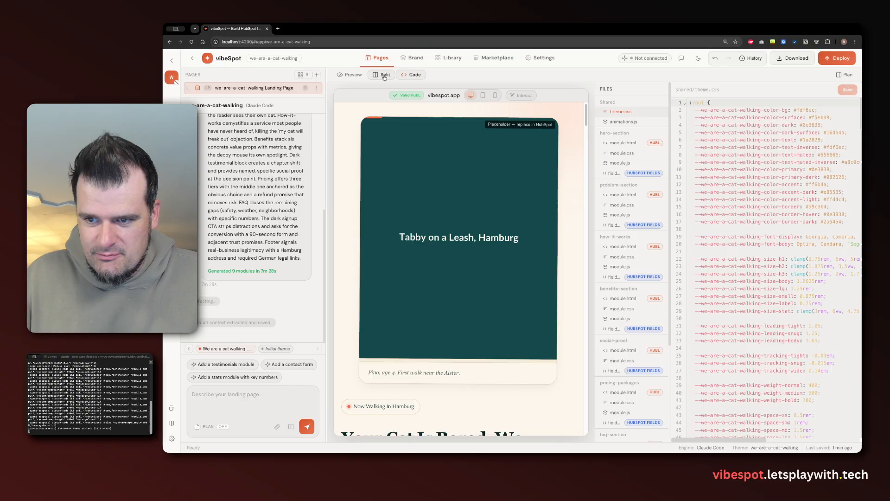
{"action": "left_click", "coordinate": [623, 194]}
{"action": "left_click", "coordinate": [624, 213]}
{"action": "left_click", "coordinate": [613, 225]}
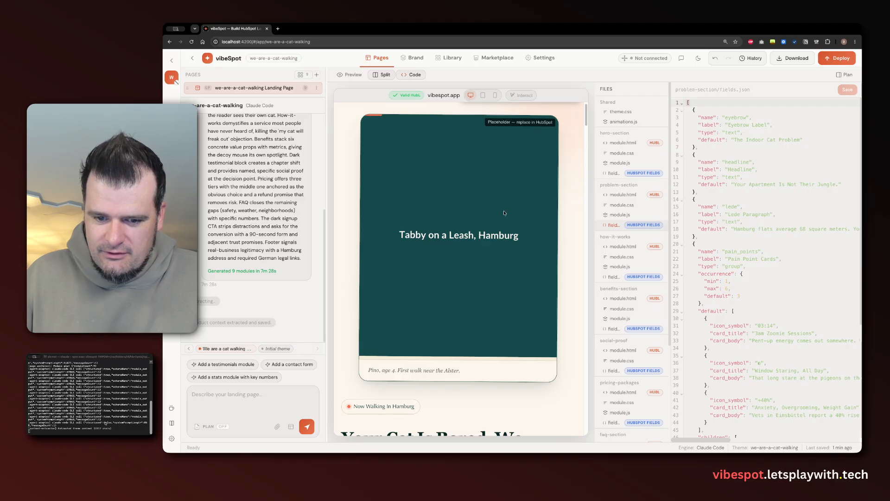
{"action": "left_click", "coordinate": [410, 74]}
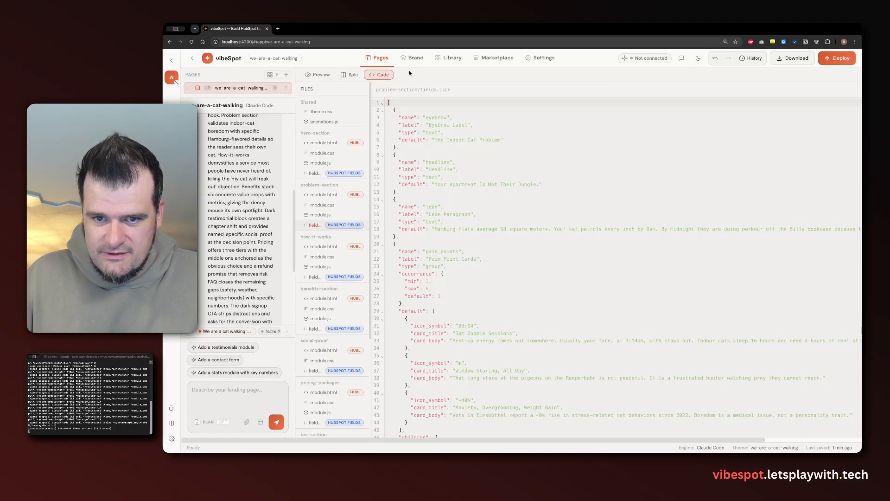
{"action": "scroll", "coordinate": [339, 239], "scroll_direction": "down", "scroll_amount": 5}
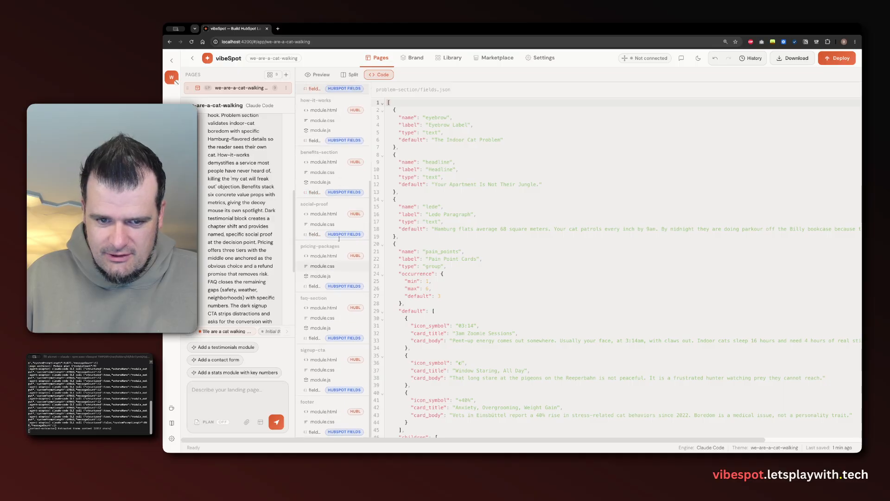
{"action": "scroll", "coordinate": [436, 169], "scroll_direction": "down", "scroll_amount": 5}
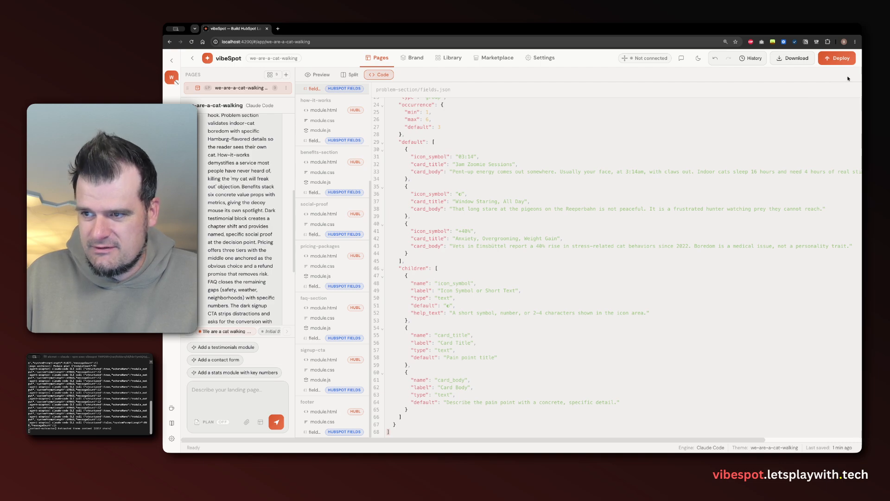
{"action": "left_click", "coordinate": [325, 75]}
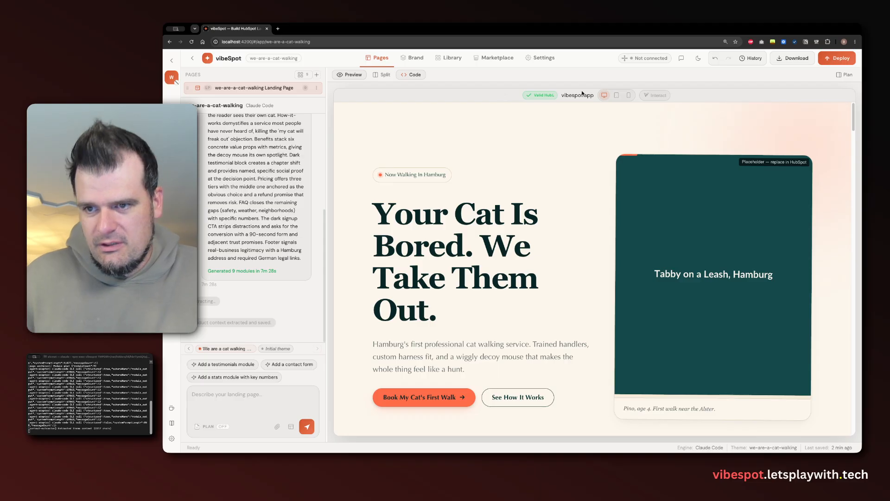
Check the page's responsive layout at tablet and mobile sizes, and return to the desktop preview.
{"action": "left_click", "coordinate": [617, 97]}
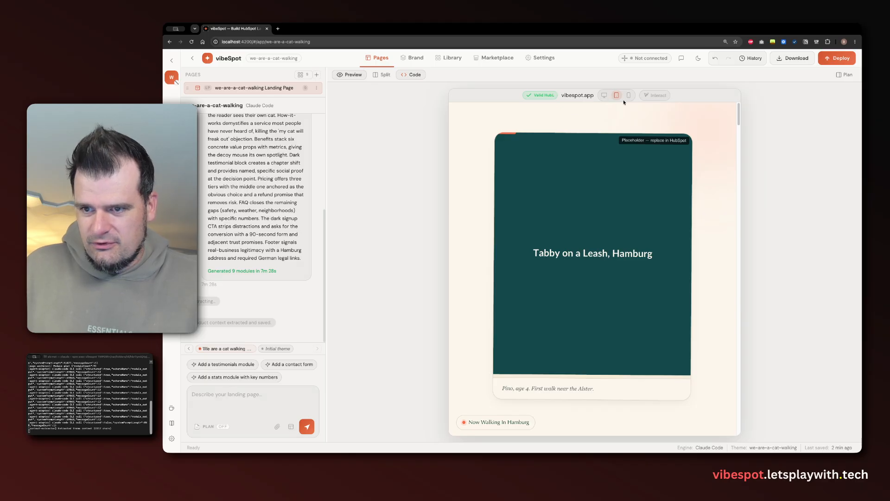
{"action": "scroll", "coordinate": [614, 130], "scroll_direction": "down", "scroll_amount": 6}
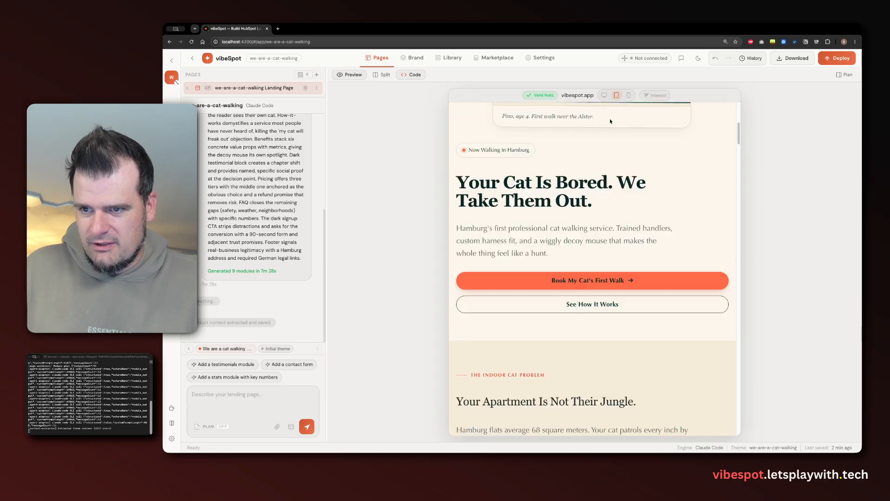
{"action": "scroll", "coordinate": [610, 121], "scroll_direction": "up", "scroll_amount": 5}
{"action": "left_click", "coordinate": [629, 95]}
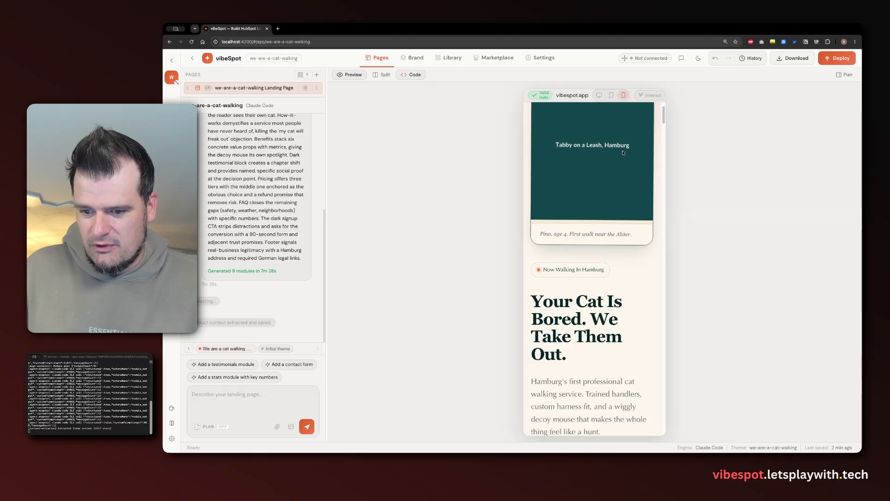
{"action": "scroll", "coordinate": [623, 153], "scroll_direction": "down", "scroll_amount": 15}
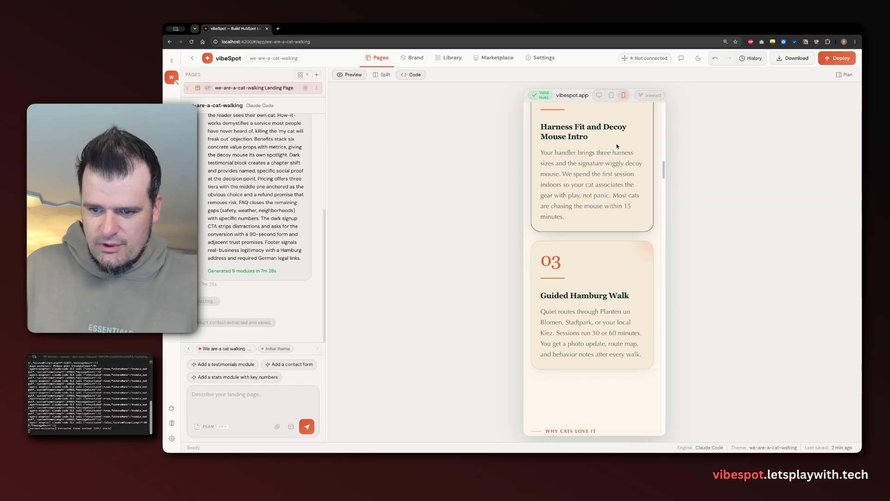
{"action": "scroll", "coordinate": [619, 153], "scroll_direction": "down", "scroll_amount": 20}
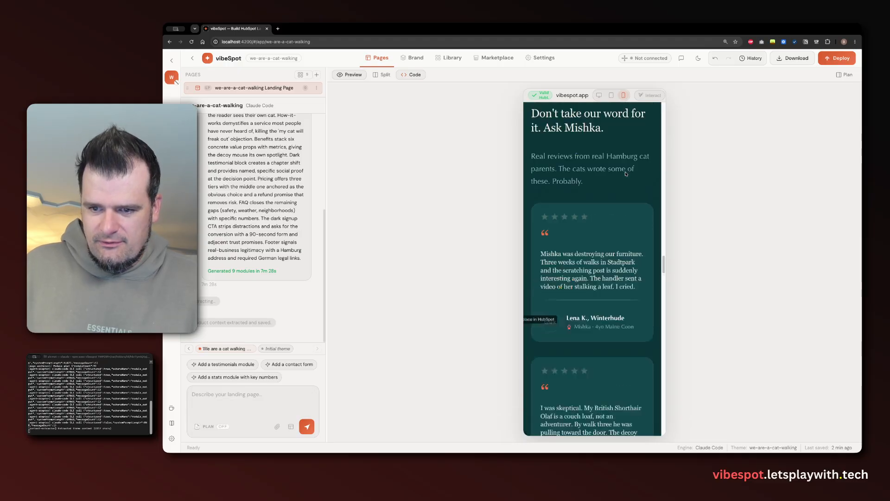
{"action": "scroll", "coordinate": [626, 173], "scroll_direction": "up", "scroll_amount": 10}
{"action": "scroll", "coordinate": [626, 170], "scroll_direction": "up", "scroll_amount": 20}
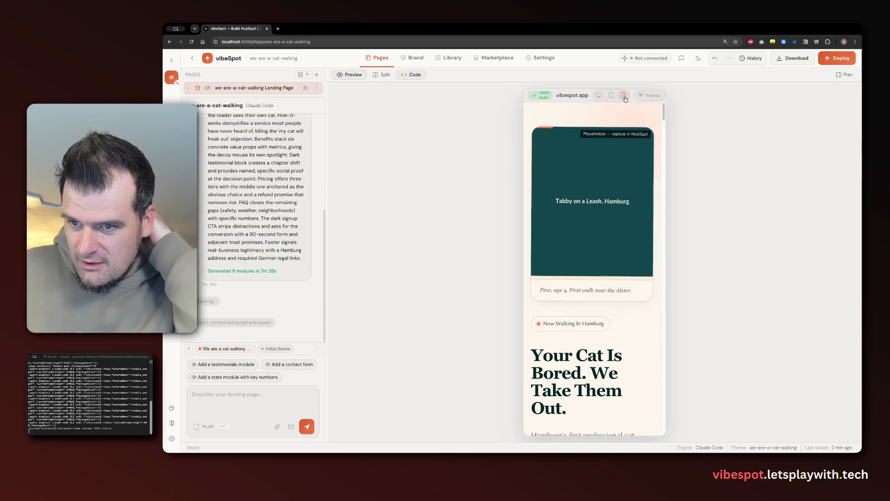
{"action": "left_click", "coordinate": [599, 95]}
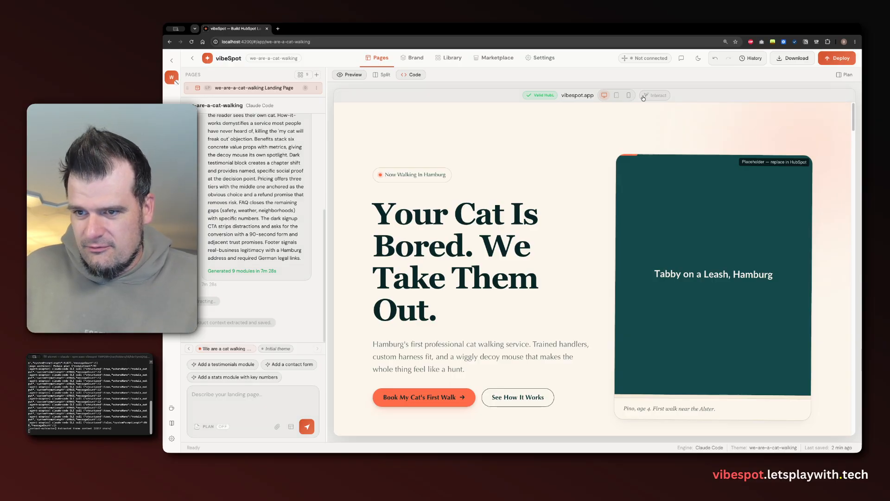
Turn on element selection in the preview and reference the hero-section module in the chat prompt.
{"action": "left_click", "coordinate": [653, 96]}
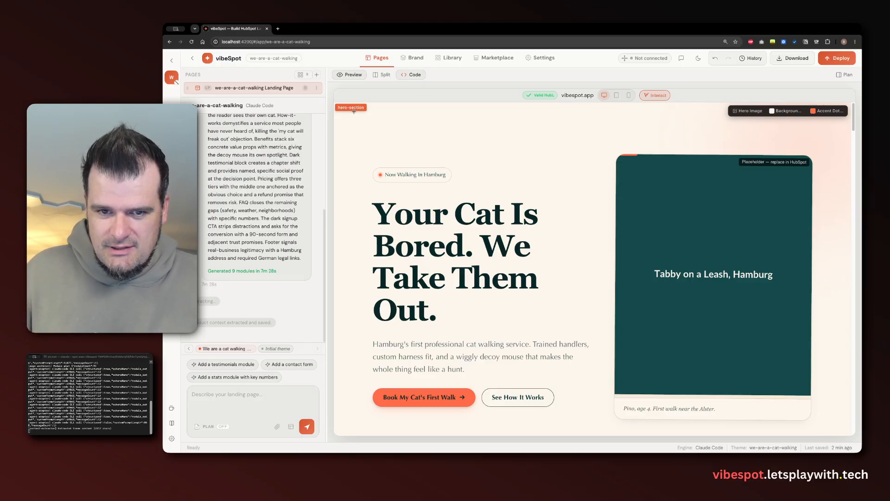
{"action": "left_click", "coordinate": [464, 114]}
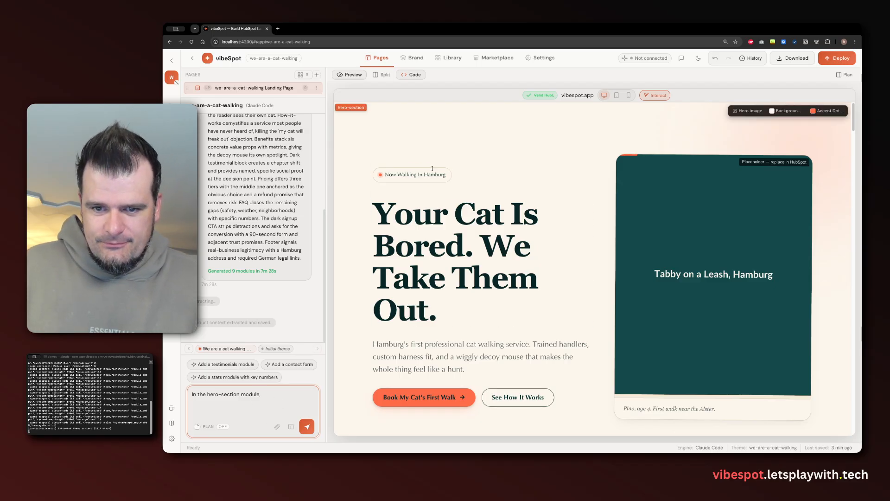
Try inline editing on the hero's placeholder image URL, headline and intro paragraph without changing their content.
{"action": "left_click", "coordinate": [632, 178]}
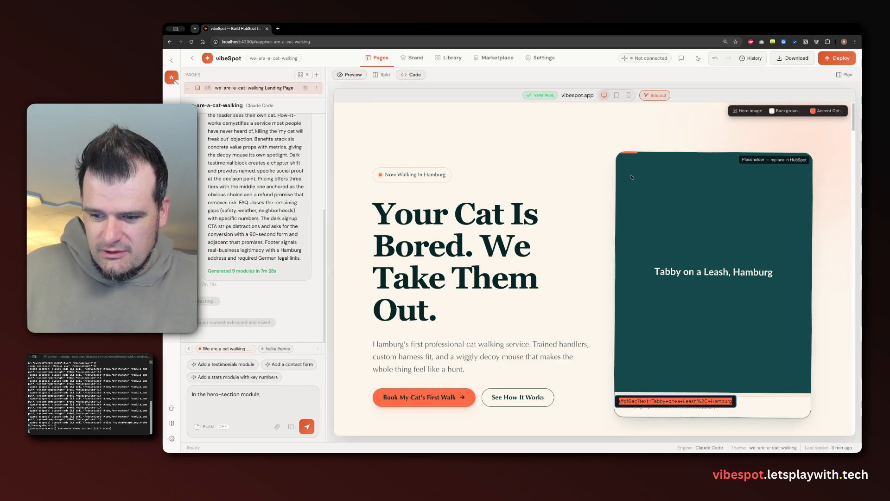
{"action": "mouse_move", "coordinate": [637, 402]}
{"action": "left_mouse_down"}
{"action": "mouse_move", "coordinate": [592, 407]}
{"action": "mouse_move", "coordinate": [636, 402]}
{"action": "left_mouse_up"}
{"action": "left_click", "coordinate": [656, 400]}
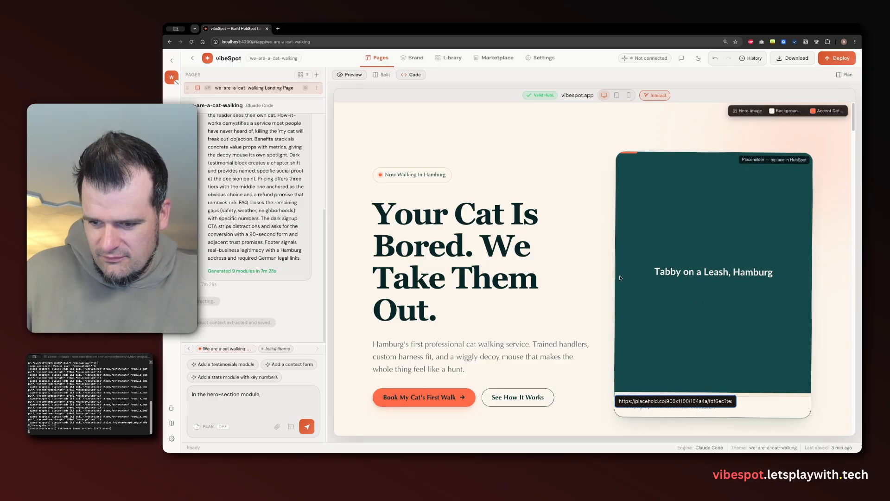
{"action": "triple_click", "coordinate": [470, 199]}
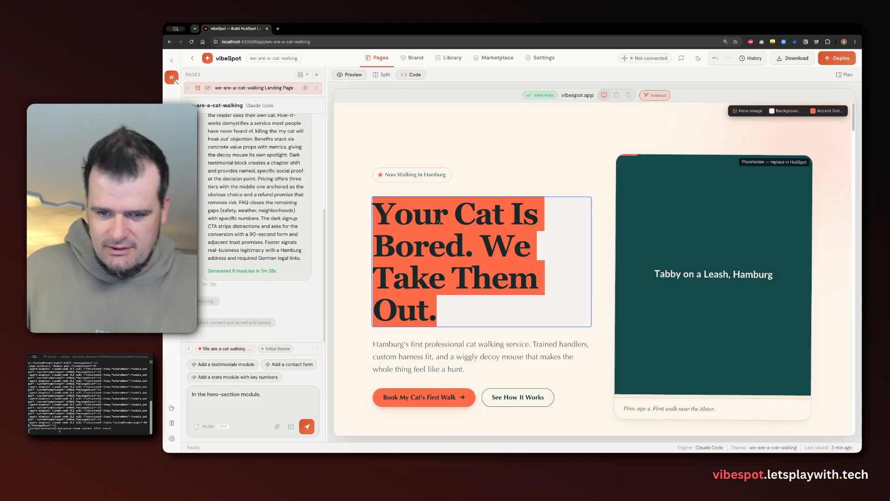
{"action": "triple_click", "coordinate": [463, 343]}
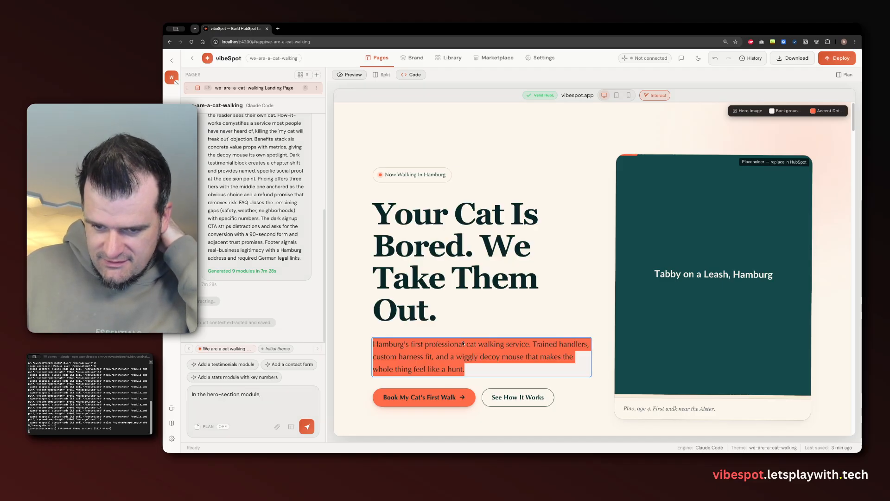
{"action": "scroll", "coordinate": [499, 325], "scroll_direction": "down", "scroll_amount": 8}
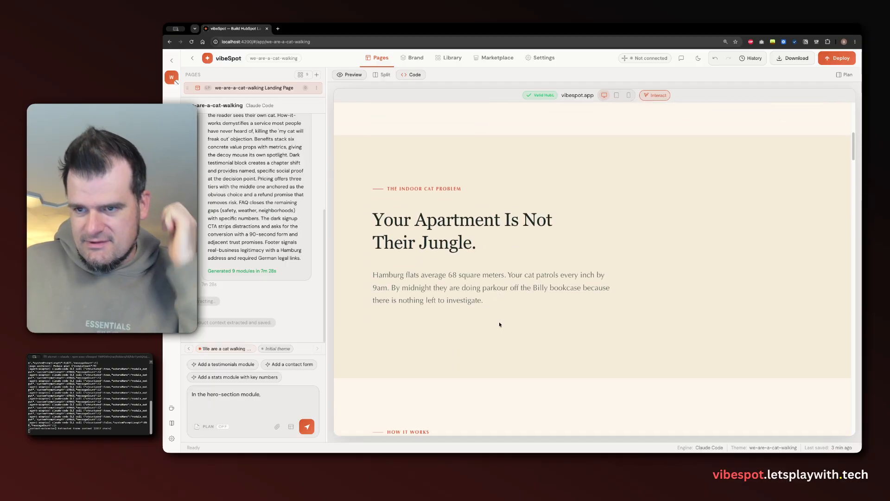
{"action": "scroll", "coordinate": [499, 324], "scroll_direction": "up", "scroll_amount": 8}
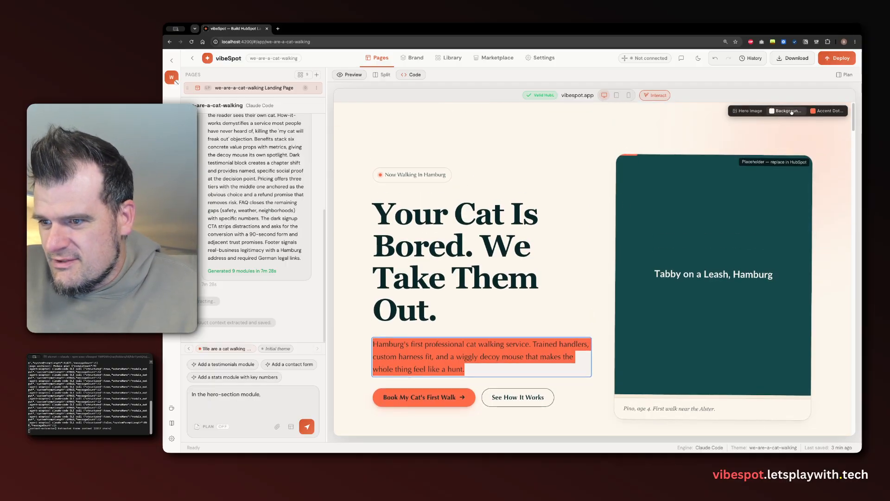
Inspect the hero's quick settings for background color, accent dot color and hero image, and apply the image URL without changing it.
{"action": "double_click", "coordinate": [792, 112]}
{"action": "left_click", "coordinate": [661, 97]}
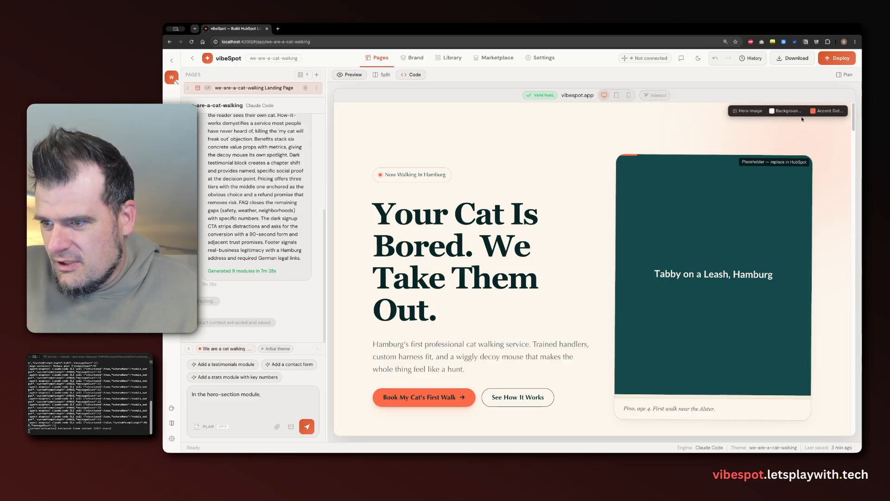
{"action": "left_click", "coordinate": [817, 111]}
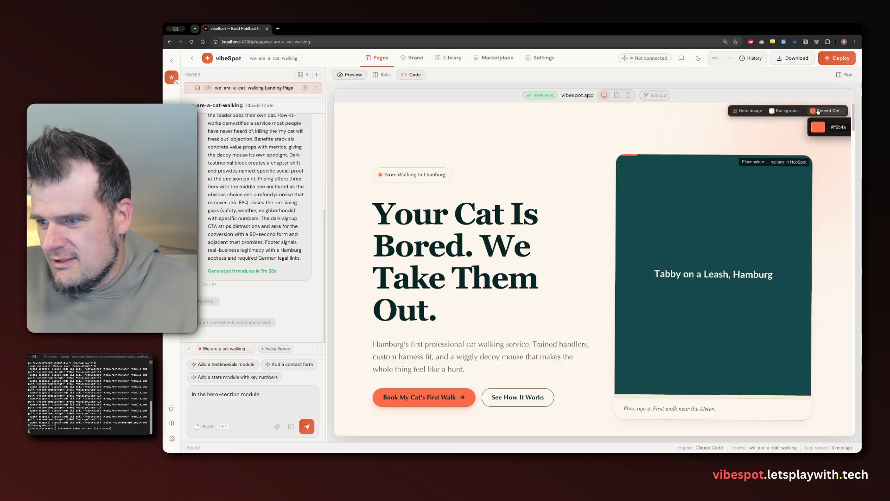
{"action": "left_click", "coordinate": [787, 113]}
{"action": "left_click", "coordinate": [748, 113]}
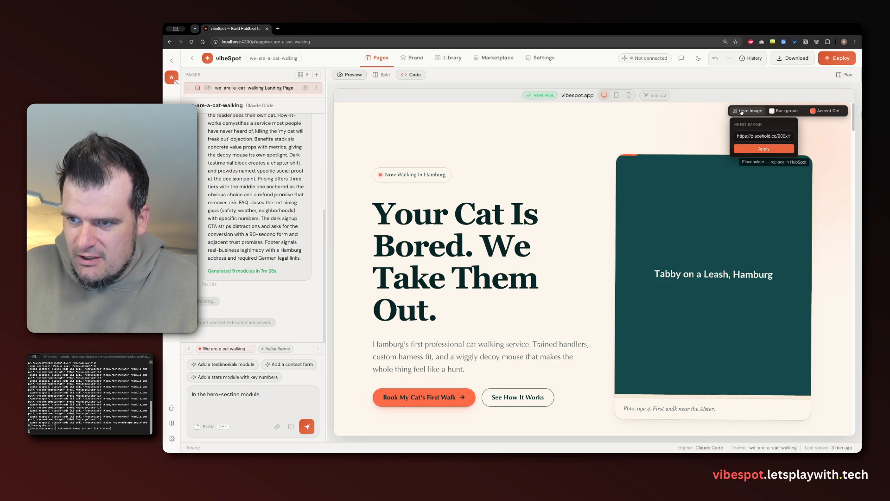
{"action": "left_click", "coordinate": [745, 149]}
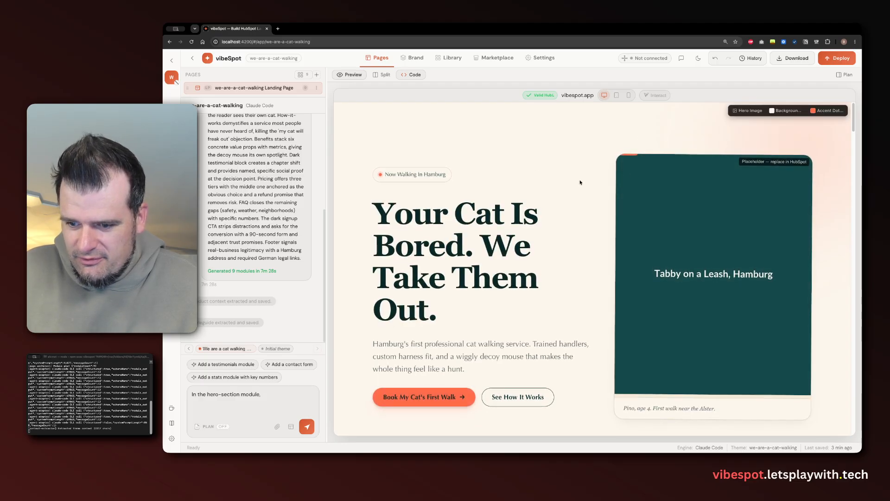
Look back at the original chat request, and open the page's module list to view the social-proof testimonials.
{"action": "scroll", "coordinate": [579, 182], "scroll_direction": "down", "scroll_amount": 3}
{"action": "scroll", "coordinate": [580, 181], "scroll_direction": "up", "scroll_amount": 3}
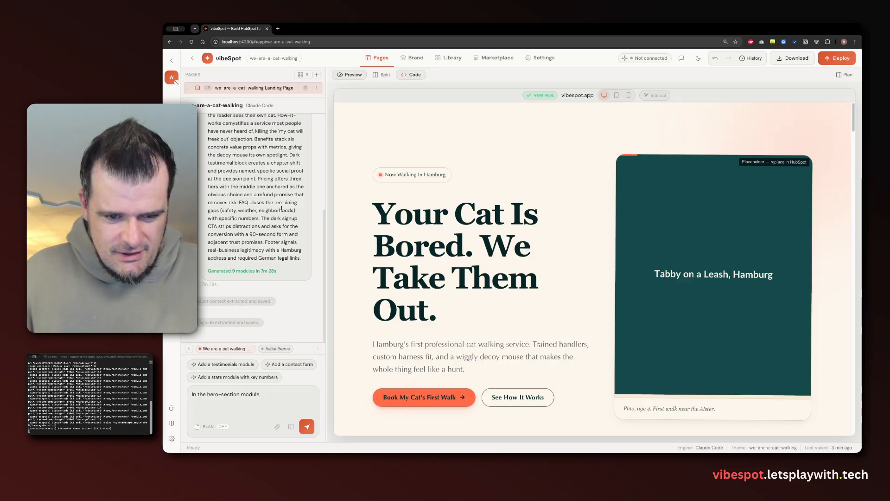
{"action": "scroll", "coordinate": [281, 208], "scroll_direction": "up", "scroll_amount": 1}
{"action": "scroll", "coordinate": [281, 208], "scroll_direction": "up", "scroll_amount": 5}
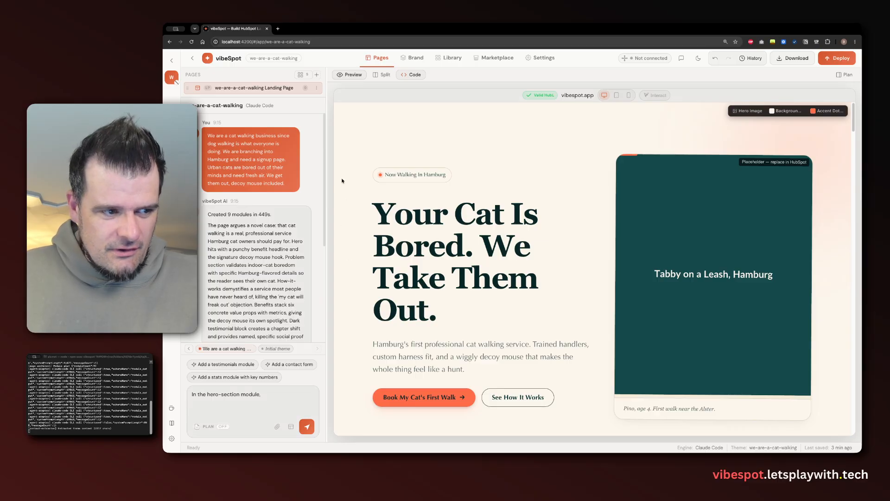
{"action": "left_click", "coordinate": [301, 76]}
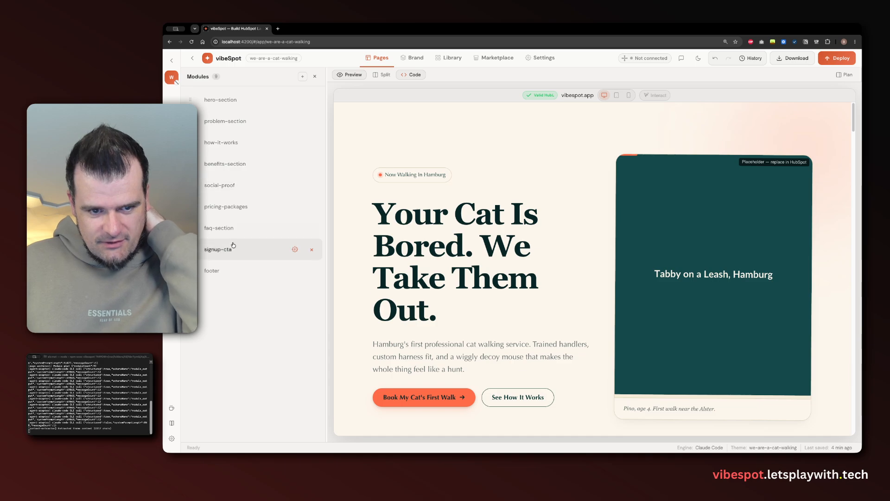
{"action": "left_click", "coordinate": [236, 185]}
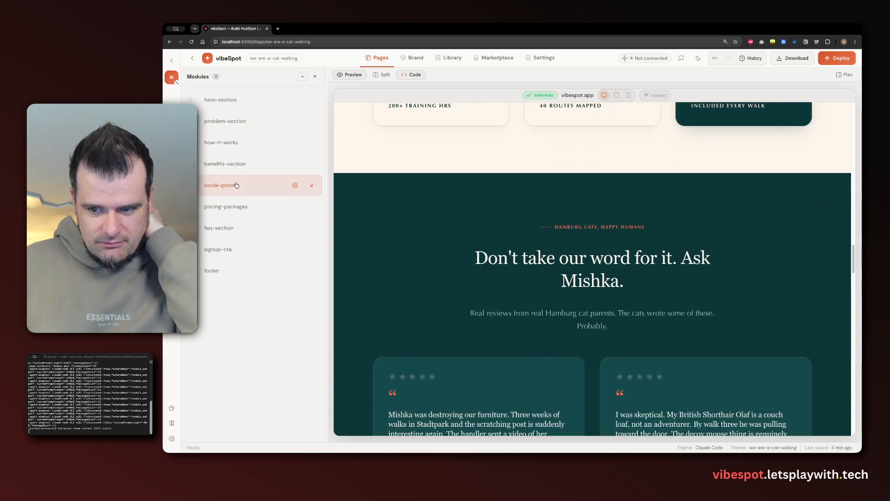
{"action": "scroll", "coordinate": [463, 185], "scroll_direction": "down", "scroll_amount": 5}
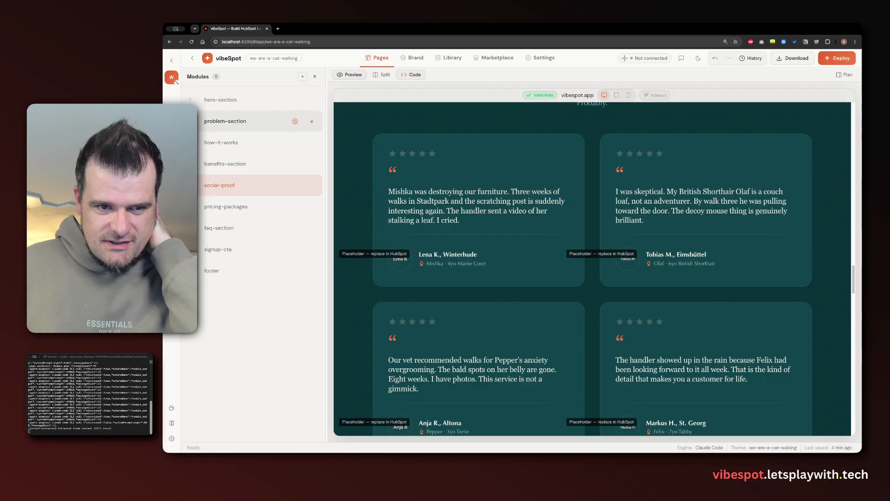
Move the hero-section module below problem-section, and return it to the first position.
{"action": "left_click", "coordinate": [189, 100]}
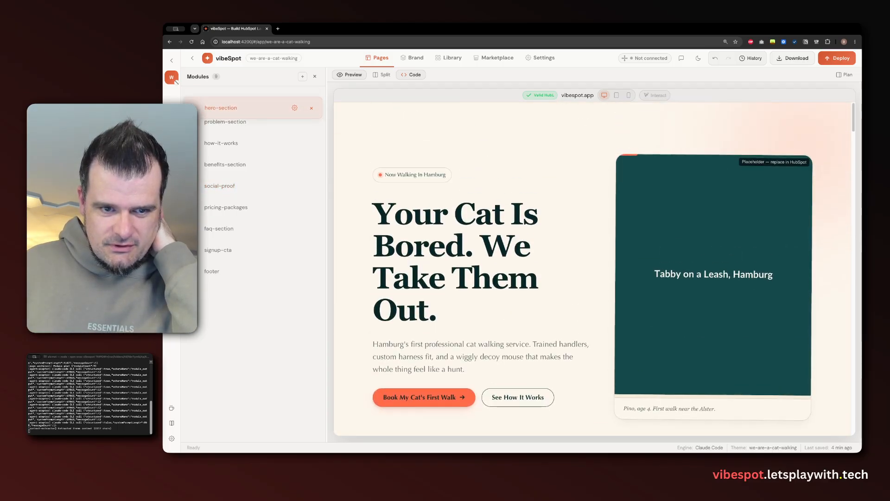
{"action": "left_click_drag", "start_coordinate": [190, 100], "coordinate": [190, 123]}
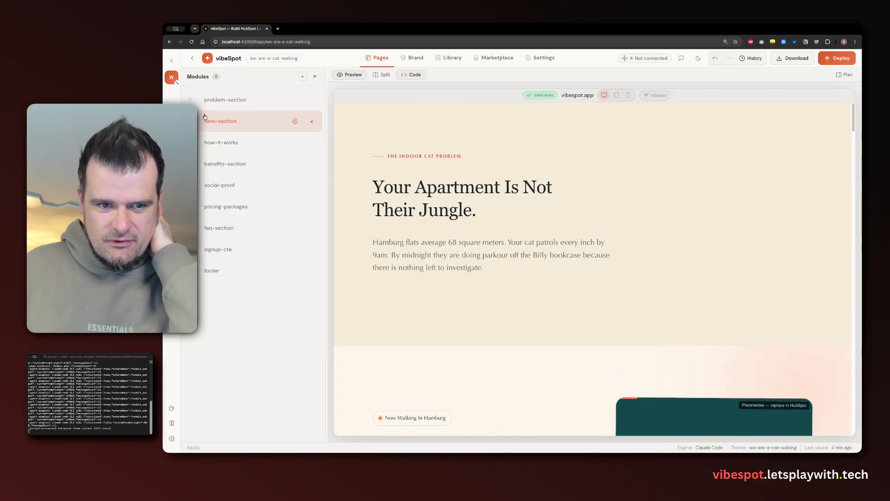
{"action": "left_click_drag", "start_coordinate": [205, 116], "coordinate": [204, 98]}
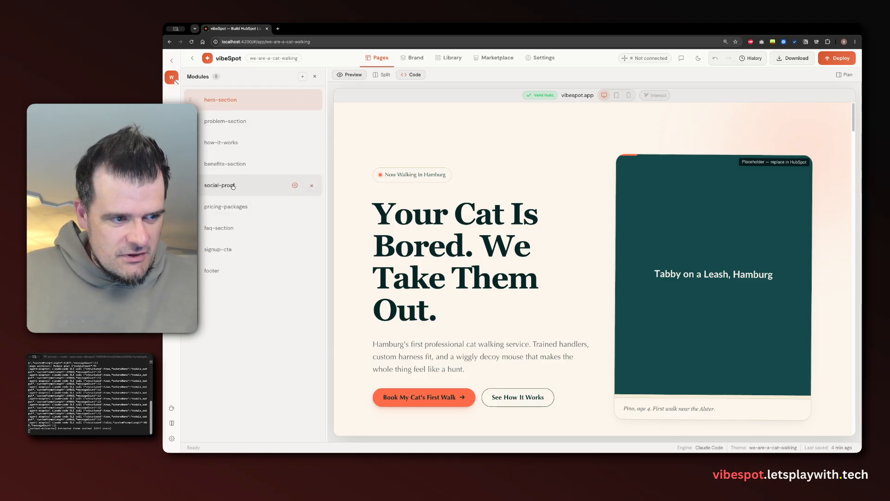
Remove the social-proof module from the page while keeping it in the library, after trying the Delete entirely option.
{"action": "left_click", "coordinate": [311, 185]}
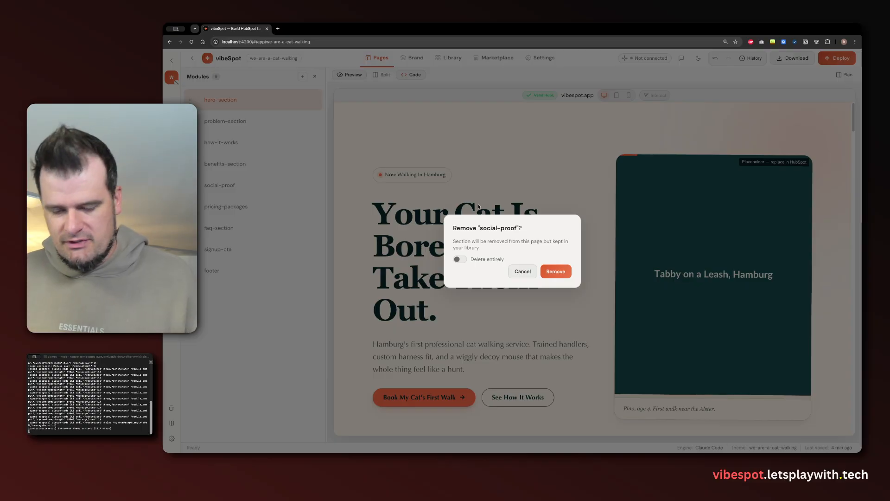
{"action": "left_click", "coordinate": [459, 259]}
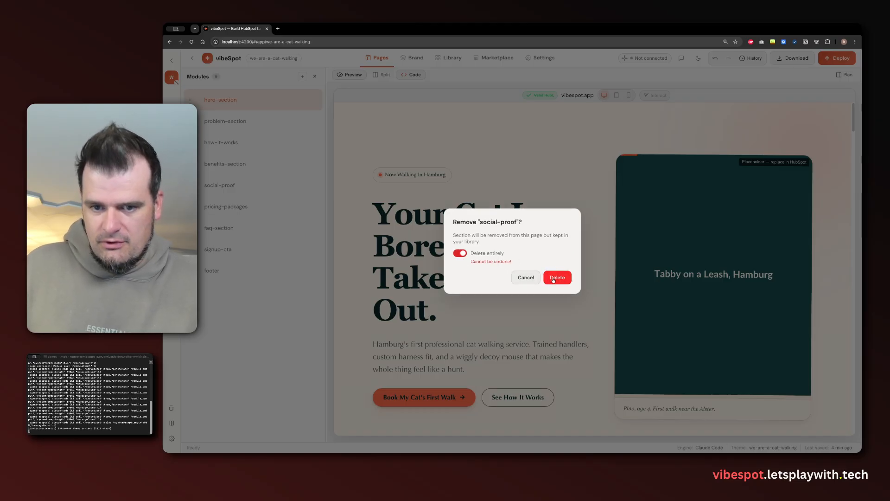
{"action": "left_click", "coordinate": [457, 254]}
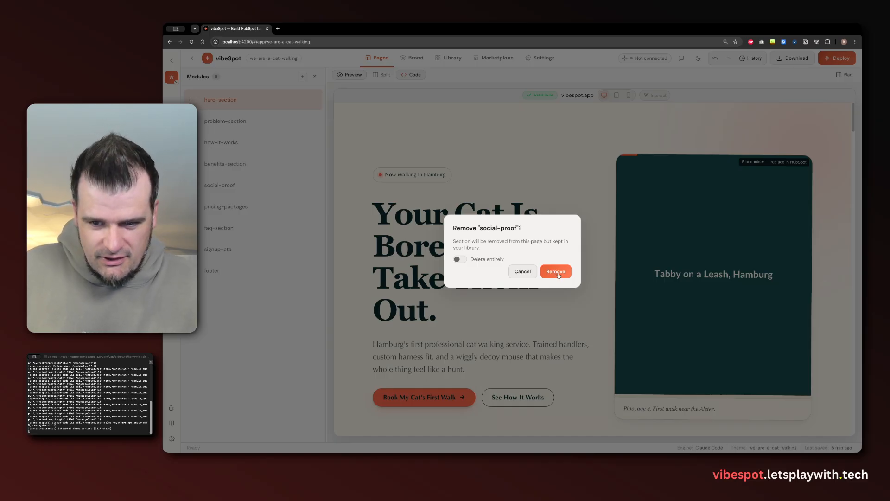
{"action": "left_click", "coordinate": [559, 275]}
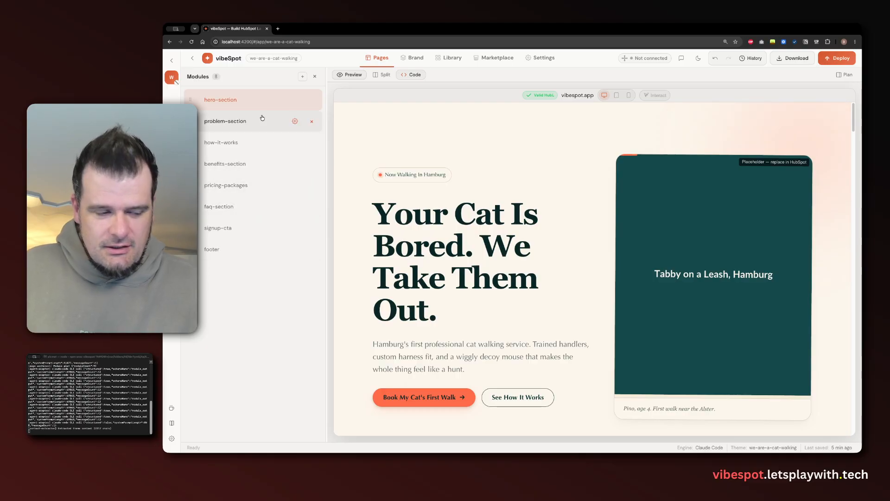
Add the social-proof module from the library back between benefits-section and pricing-packages.
{"action": "left_click", "coordinate": [302, 76]}
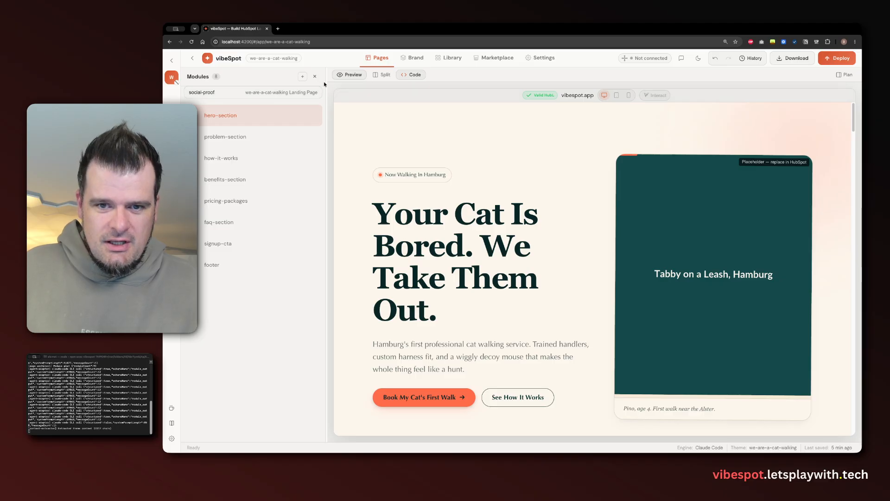
{"action": "left_click_drag", "start_coordinate": [249, 95], "coordinate": [197, 191]}
{"action": "left_click", "coordinate": [197, 187]}
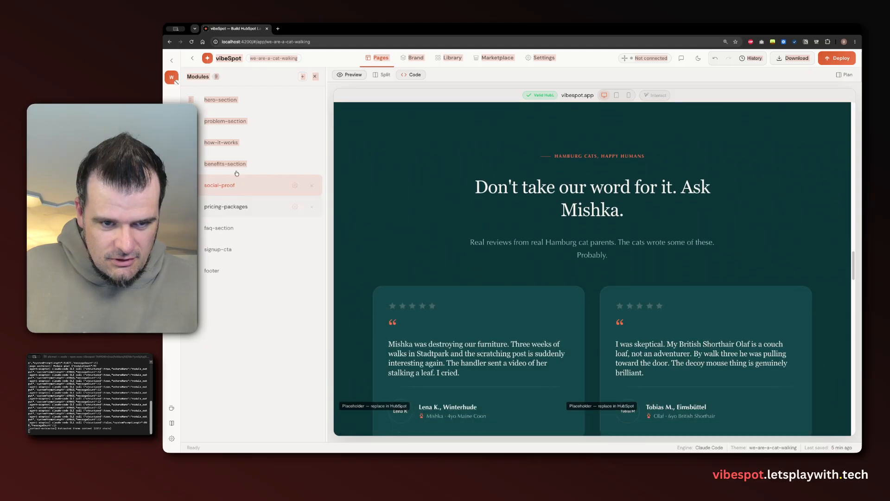
Edit the hero-section's subheadline so it begins "This is Hamburg's first professional cat walking service", and return to the chat.
{"action": "left_click", "coordinate": [241, 99]}
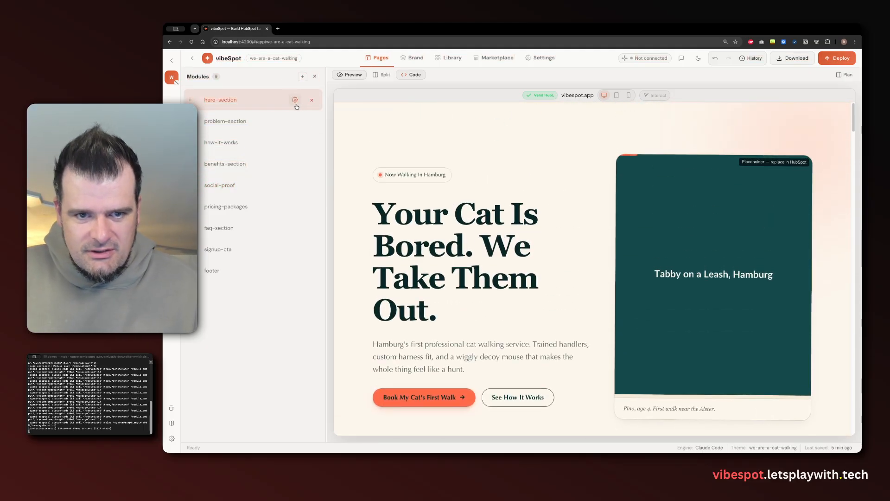
{"action": "left_click", "coordinate": [297, 101]}
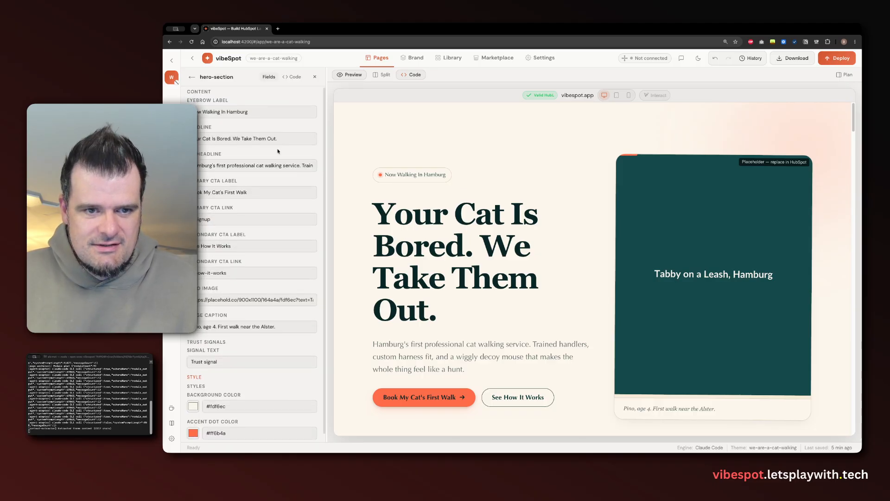
{"action": "scroll", "coordinate": [276, 153], "scroll_direction": "down", "scroll_amount": 1}
{"action": "scroll", "coordinate": [264, 145], "scroll_direction": "up", "scroll_amount": 1}
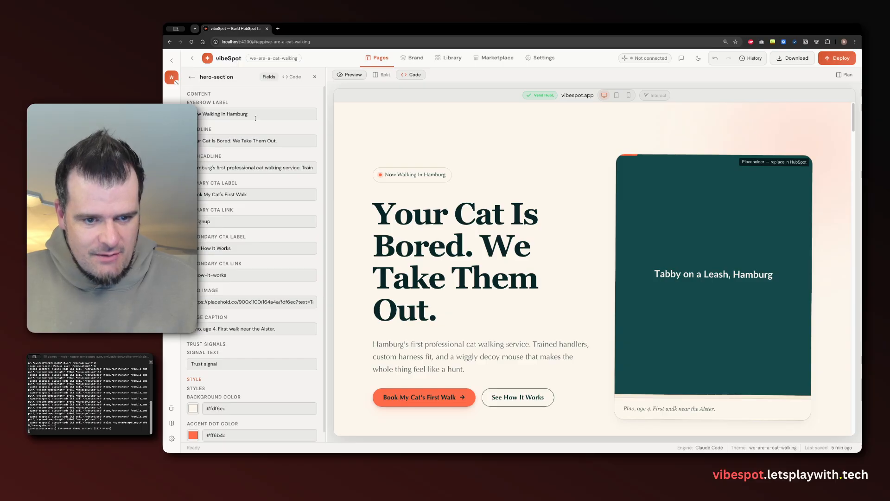
{"action": "scroll", "coordinate": [260, 139], "scroll_direction": "down", "scroll_amount": 1}
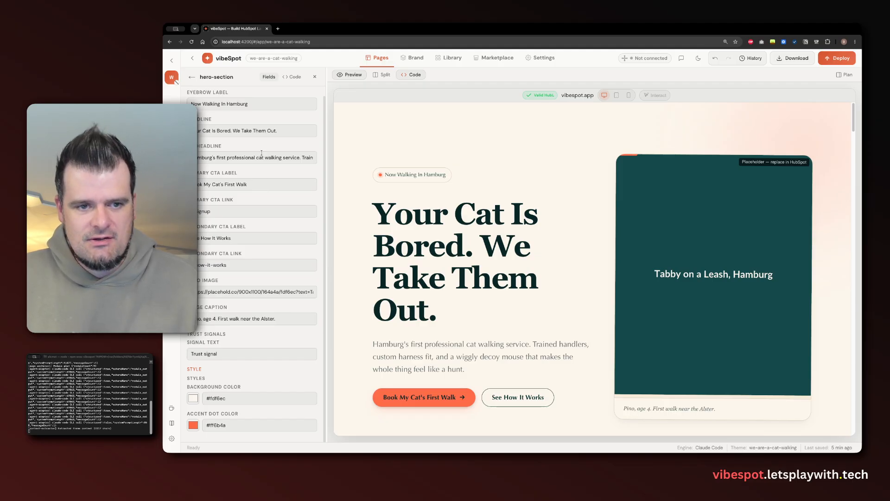
{"action": "scroll", "coordinate": [266, 108], "scroll_direction": "up", "scroll_amount": 1}
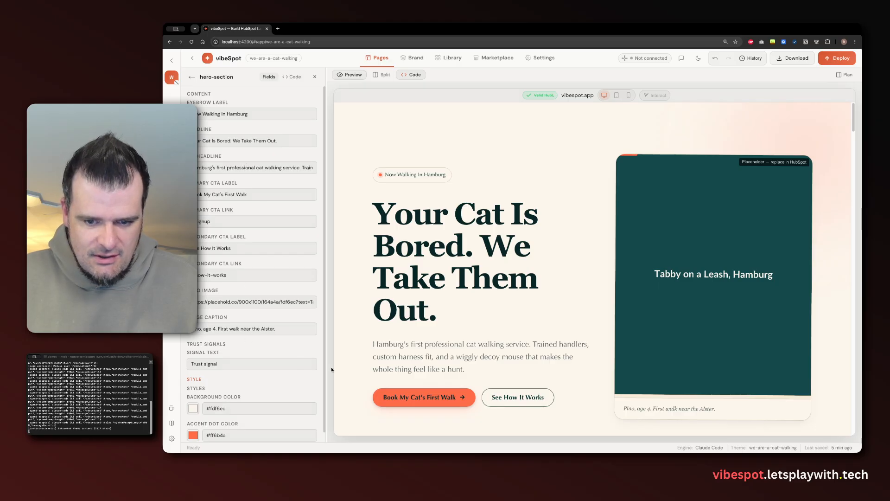
{"action": "mouse_move", "coordinate": [400, 353]}
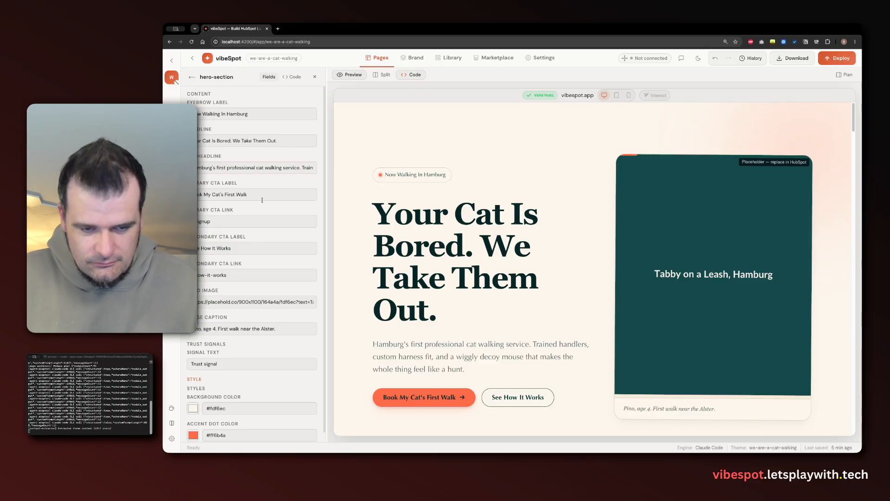
{"action": "type", "text": "Ws is Ha"}
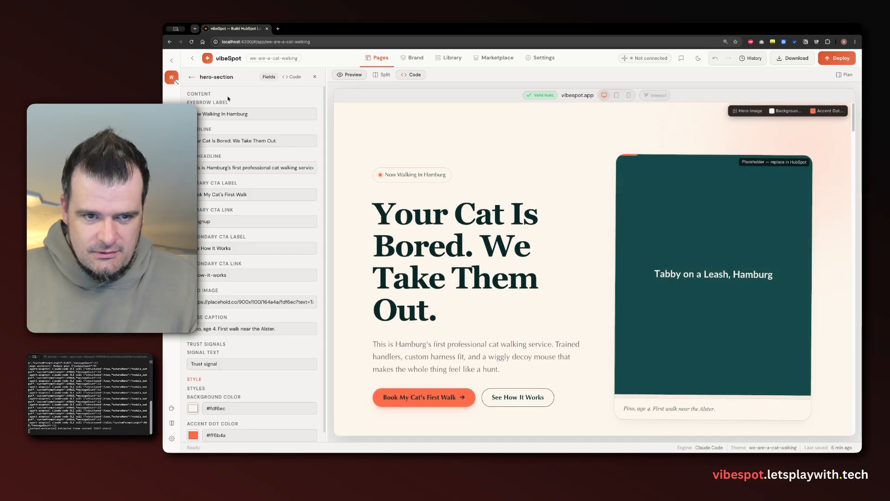
{"action": "left_click", "coordinate": [190, 78]}
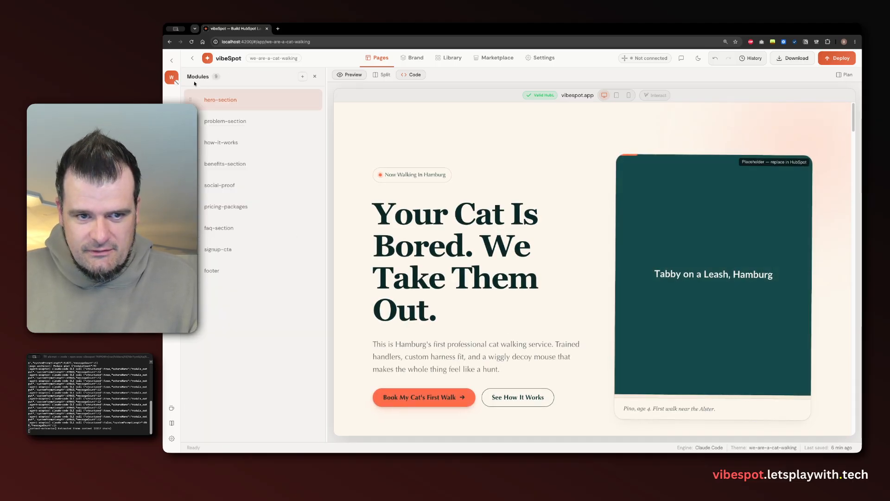
{"action": "left_click", "coordinate": [313, 78]}
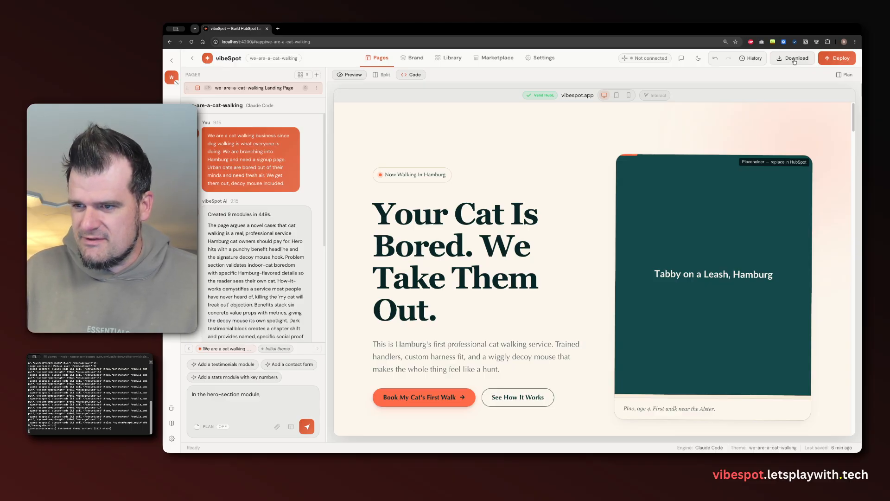
Examine the page's version history and its restore option, and close the history.
{"action": "left_click", "coordinate": [752, 59]}
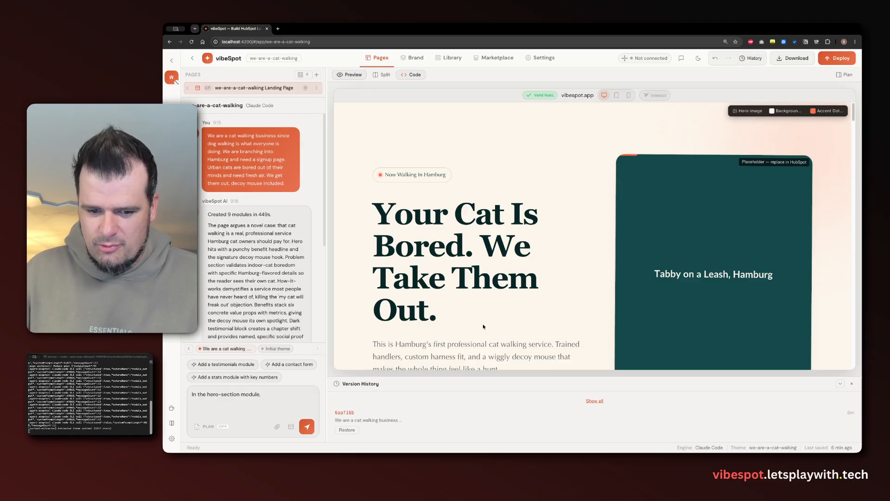
{"action": "scroll", "coordinate": [252, 267], "scroll_direction": "down", "scroll_amount": 5}
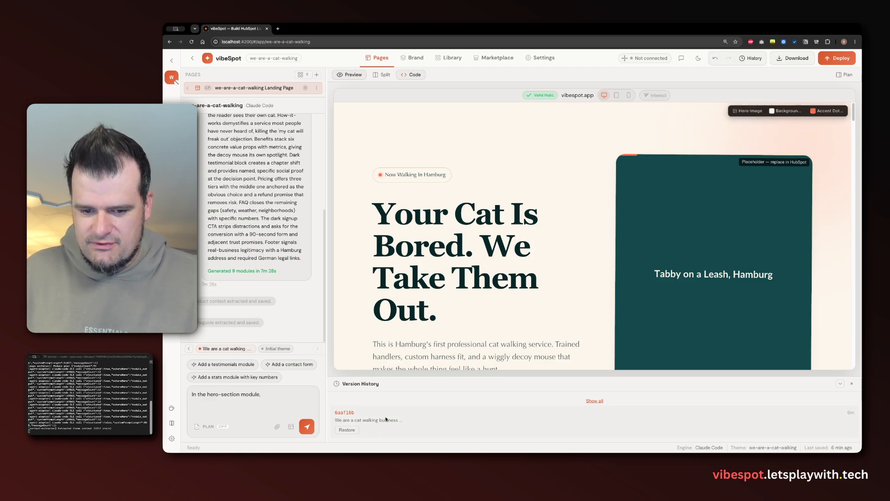
{"action": "left_click", "coordinate": [753, 57]}
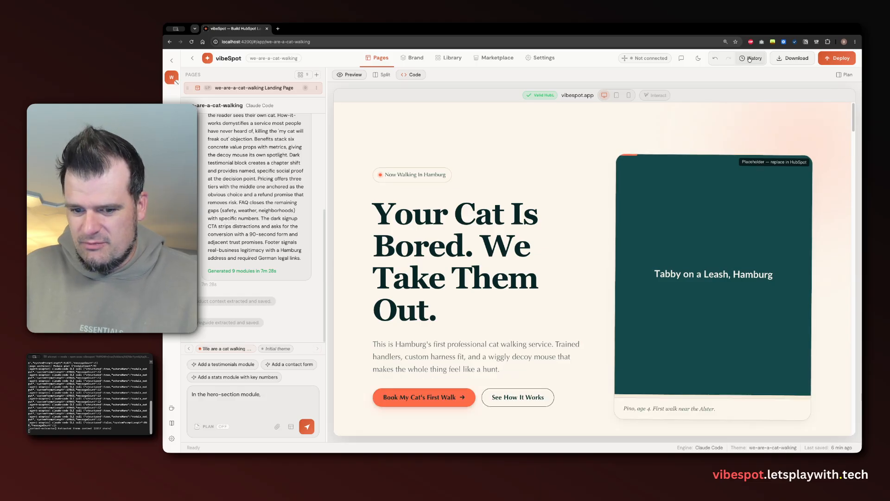
Try the interface's dark theme twice, returning to the light theme each time.
{"action": "left_click", "coordinate": [698, 59]}
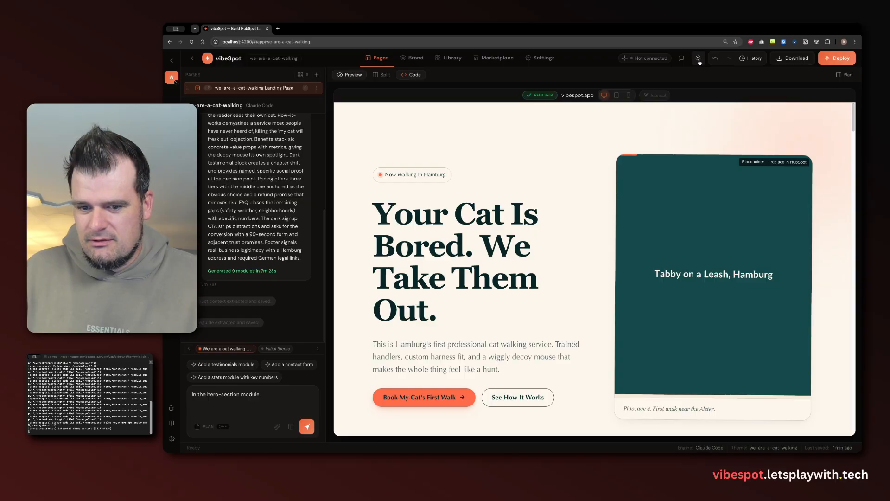
{"action": "left_click", "coordinate": [699, 59]}
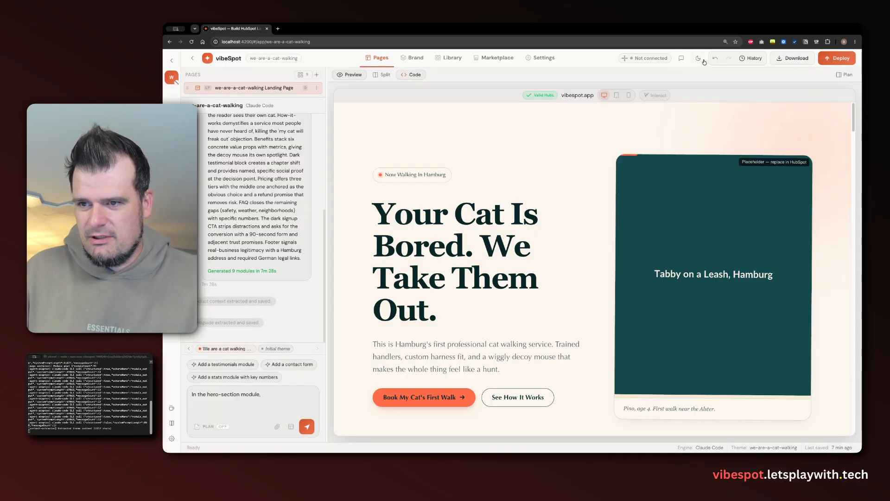
{"action": "left_click", "coordinate": [699, 59]}
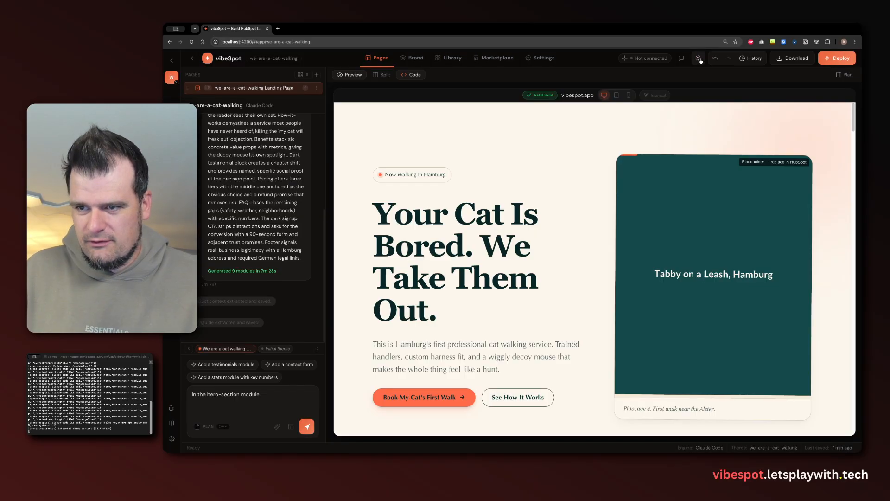
{"action": "left_click", "coordinate": [700, 60]}
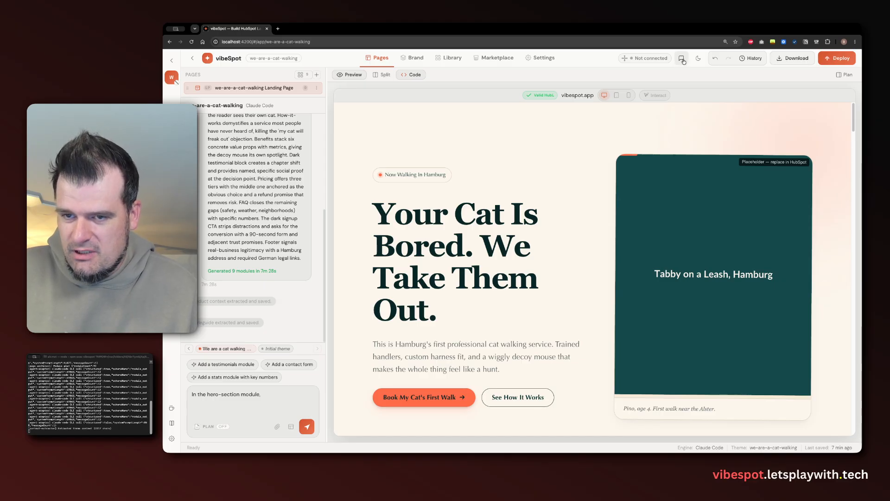
Examine the feedback form and its available feedback types, and close it without submitting.
{"action": "left_click", "coordinate": [682, 60]}
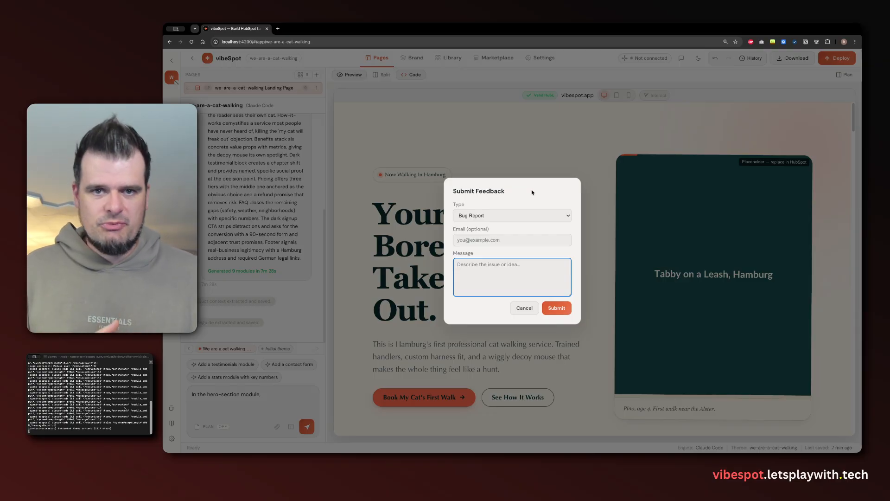
{"action": "left_click", "coordinate": [507, 215]}
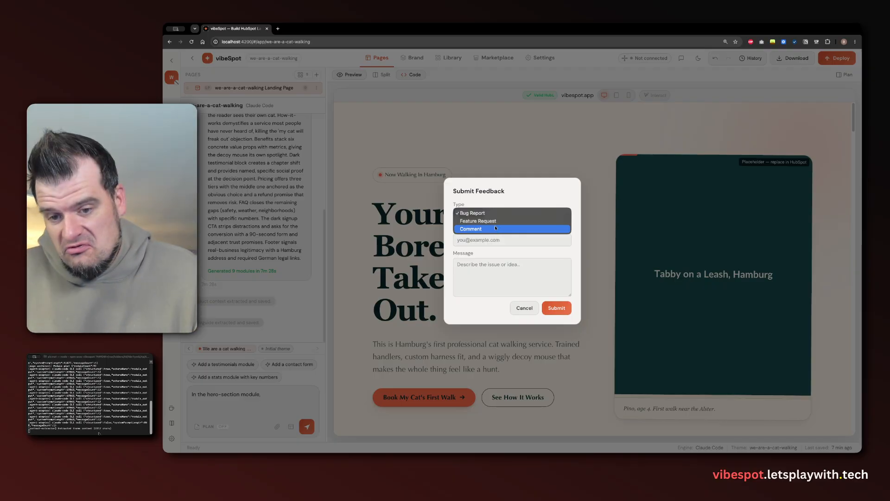
{"action": "left_click", "coordinate": [504, 199]}
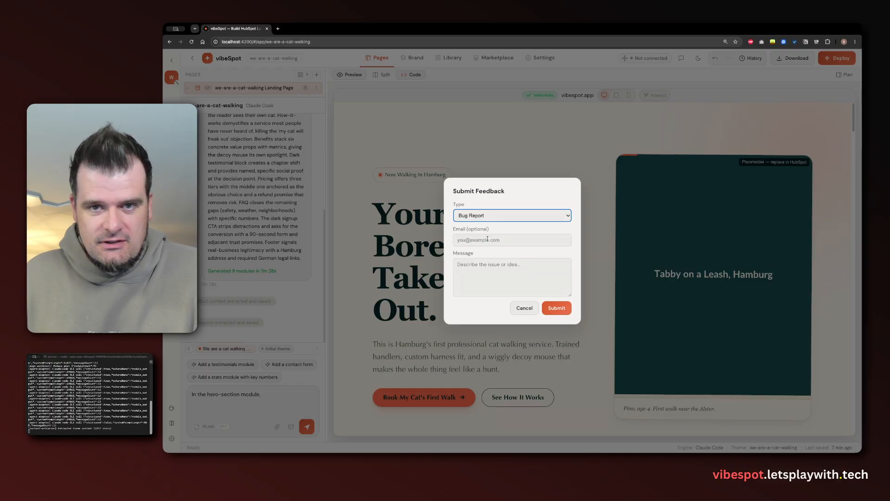
{"action": "left_click", "coordinate": [524, 309]}
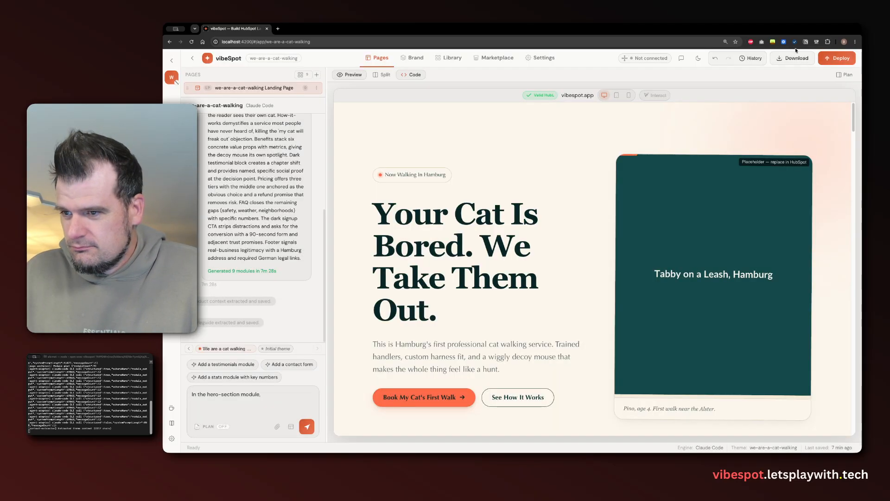
Start deploying the theme and open HubSpot's personal access key page for the ALCMST Consulting account.
{"action": "left_click", "coordinate": [828, 59]}
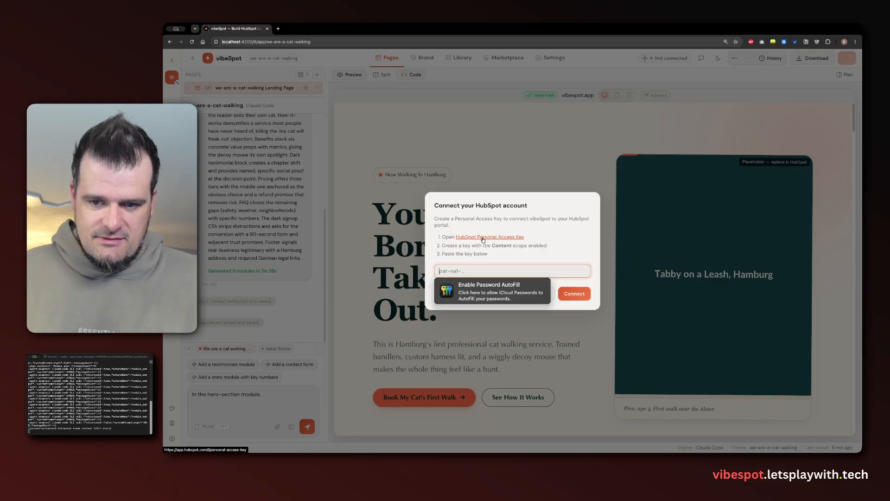
{"action": "left_click", "coordinate": [483, 240]}
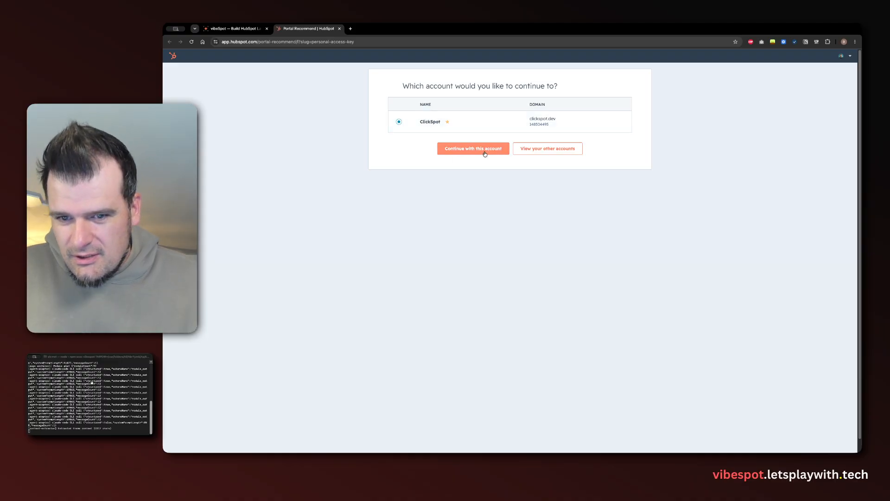
{"action": "left_click", "coordinate": [570, 148]}
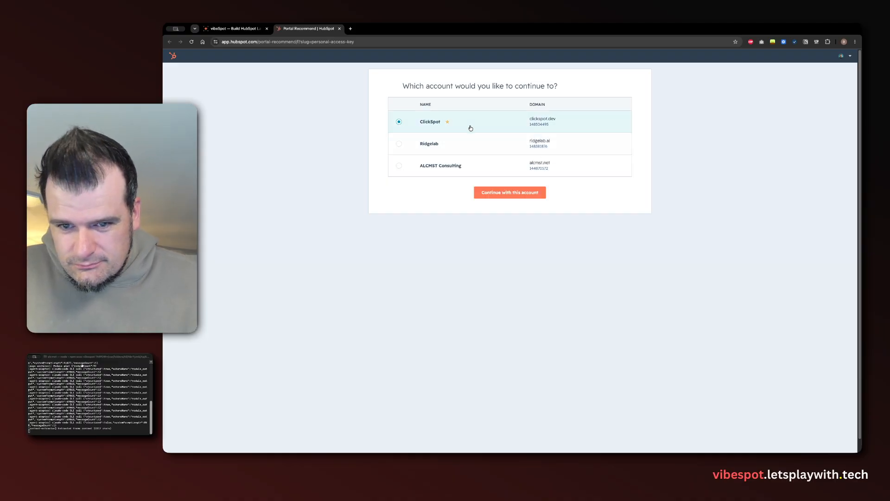
{"action": "left_click", "coordinate": [487, 173]}
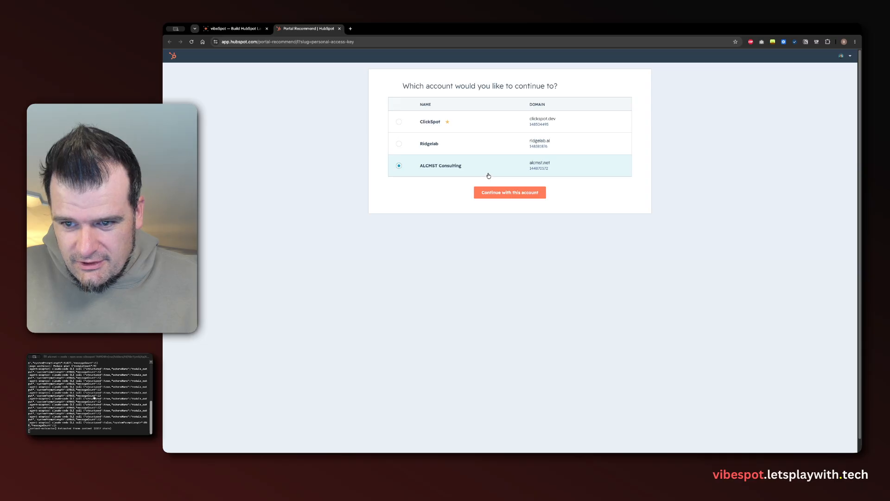
{"action": "left_click", "coordinate": [511, 193]}
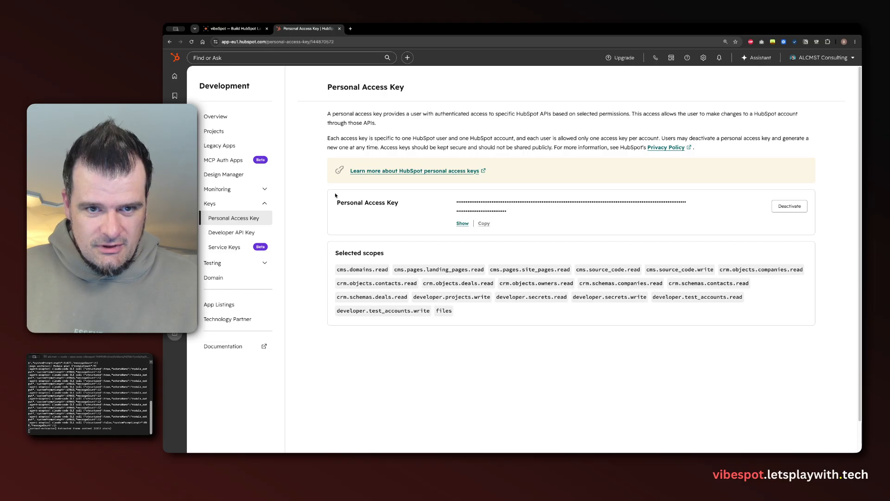
Back in vibeSpot, paste the personal access key to connect the HubSpot account, and deploy the theme to ALCMST Consulting.
{"action": "left_click_drag", "start_coordinate": [316, 29], "coordinate": [328, 97]}
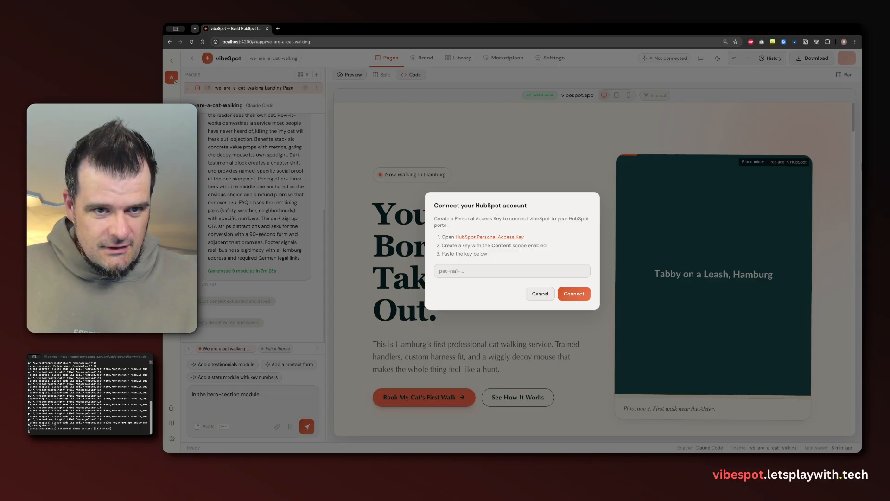
{"action": "left_click", "coordinate": [506, 270]}
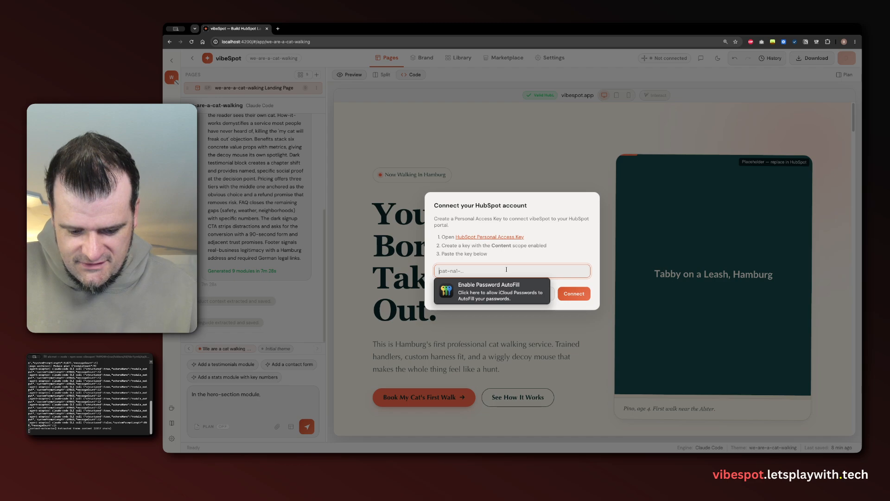
{"action": "key", "text": "super+v"}
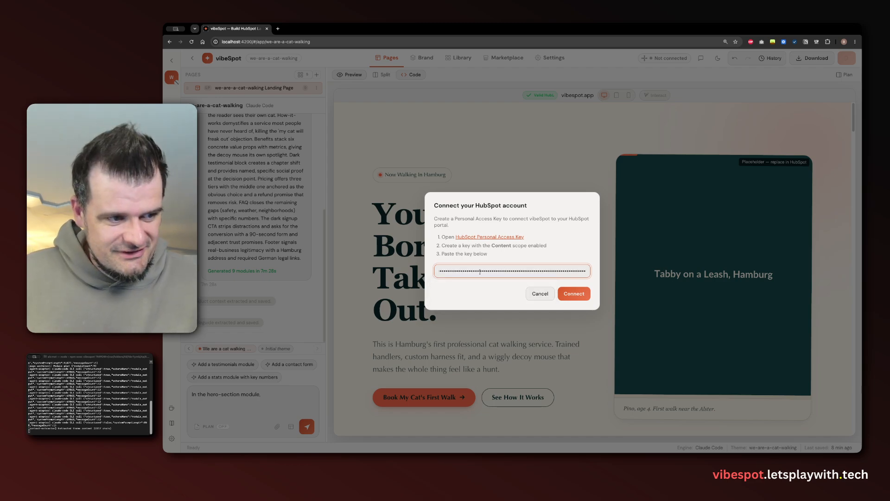
{"action": "left_click", "coordinate": [574, 296]}
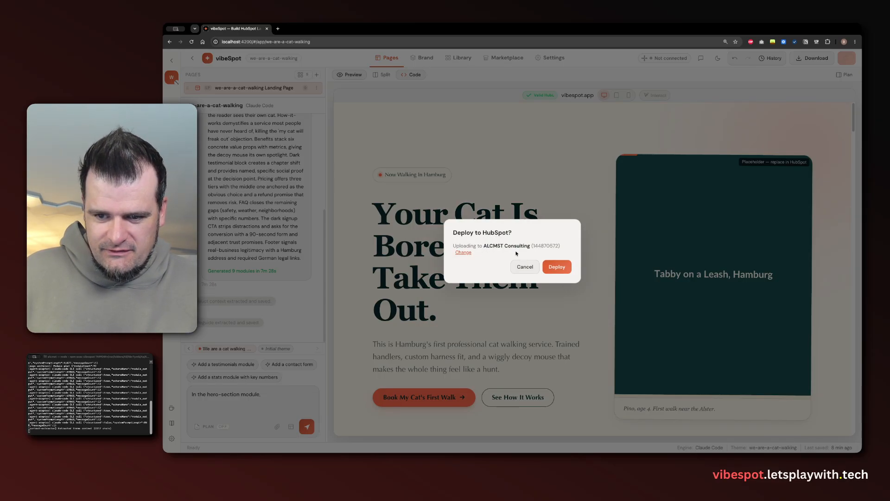
{"action": "left_click", "coordinate": [556, 267]}
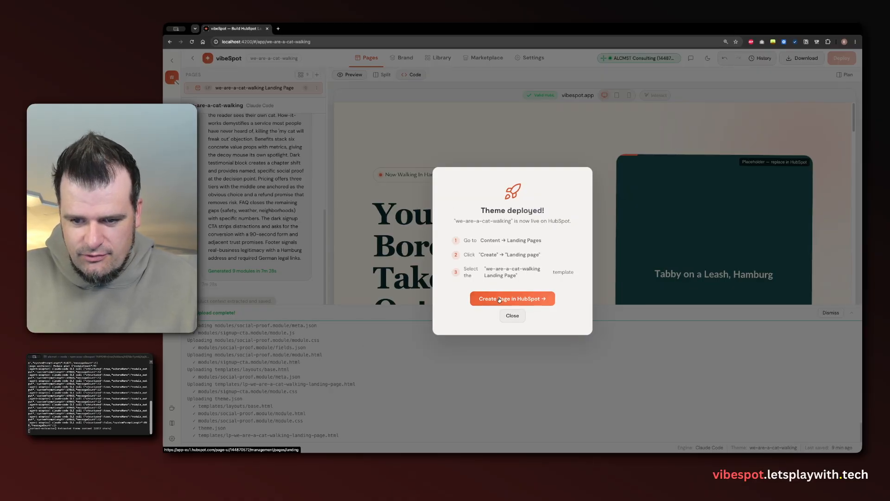
Start creating a landing page in HubSpot and open the list of themes in the portal.
{"action": "left_click", "coordinate": [499, 299]}
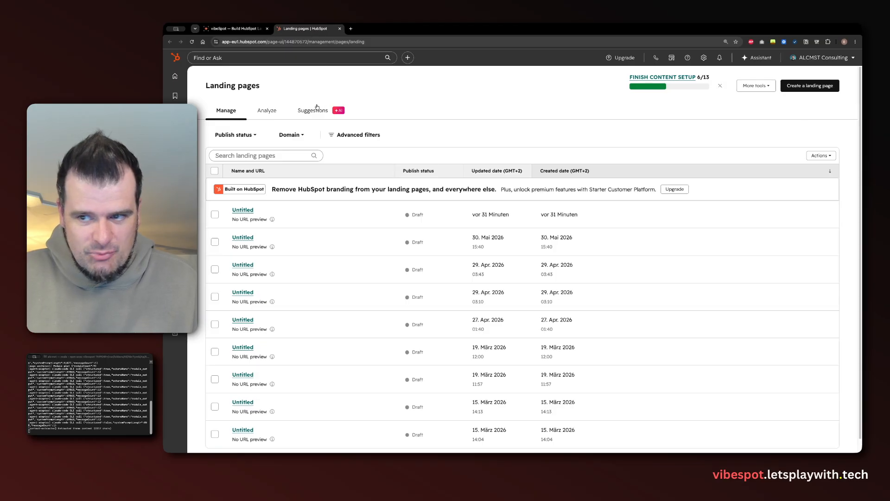
{"action": "left_click", "coordinate": [800, 88]}
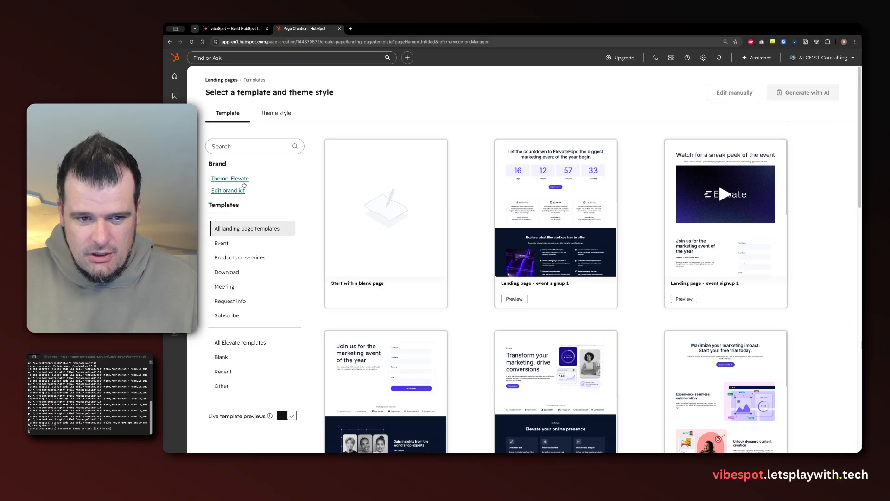
{"action": "left_click", "coordinate": [243, 179]}
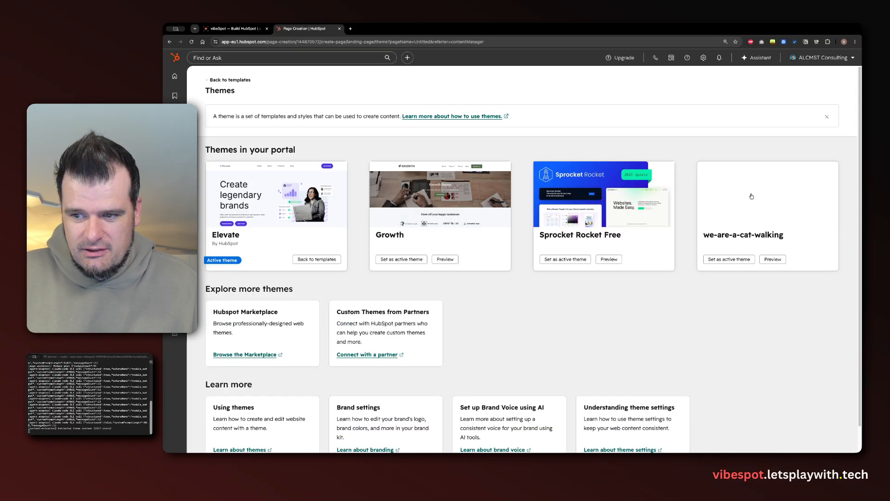
Return to vibeSpot, close the deployment message, and rename the project CatWalk.
{"action": "left_click", "coordinate": [211, 28]}
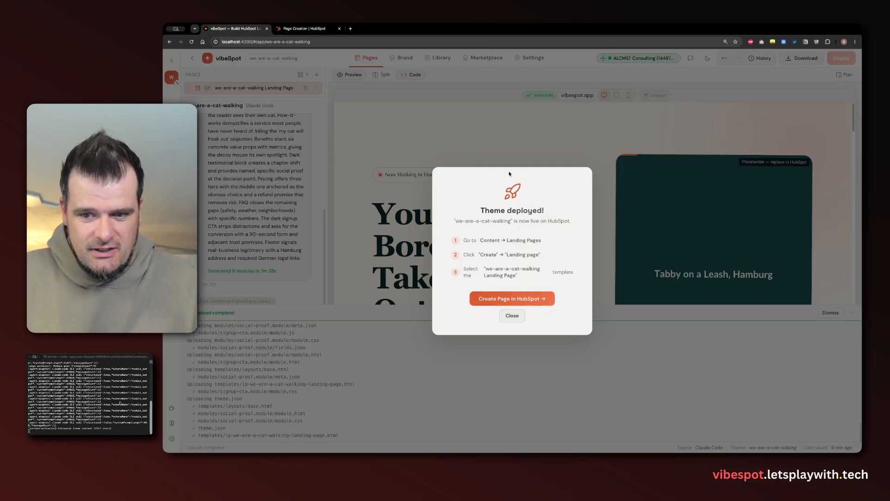
{"action": "left_click", "coordinate": [514, 315]}
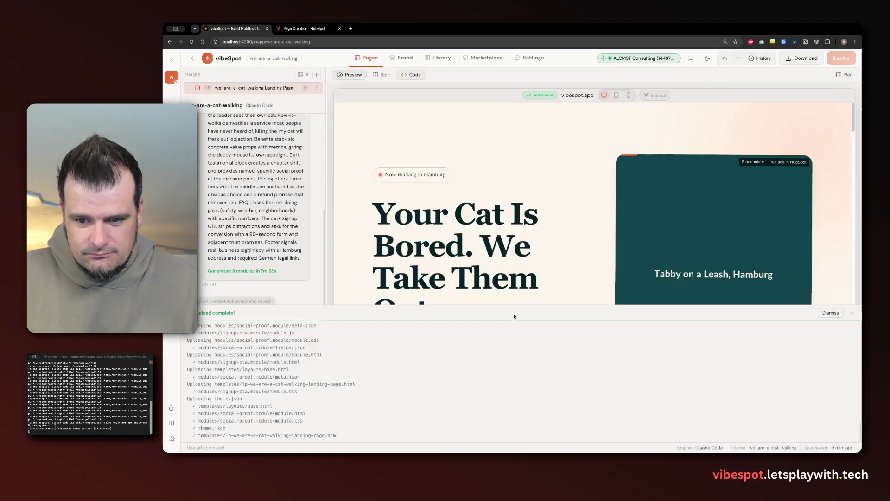
{"action": "left_click", "coordinate": [268, 60]}
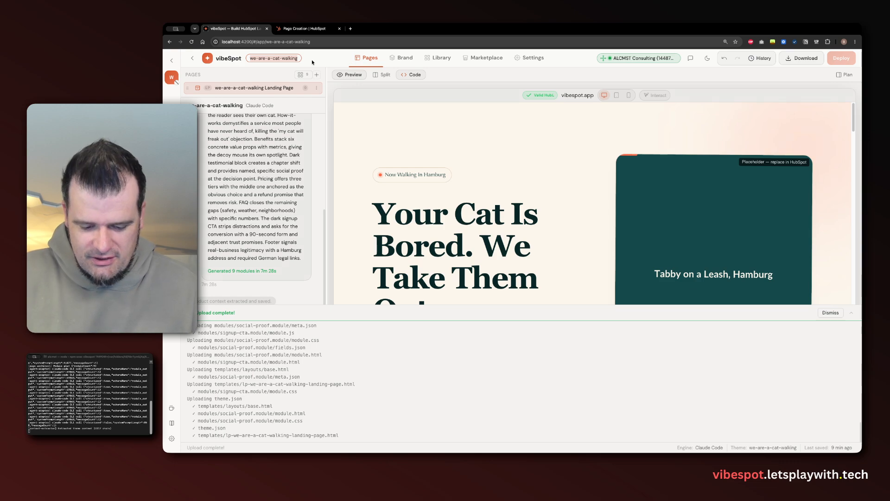
{"action": "type", "text": "catWalk"}
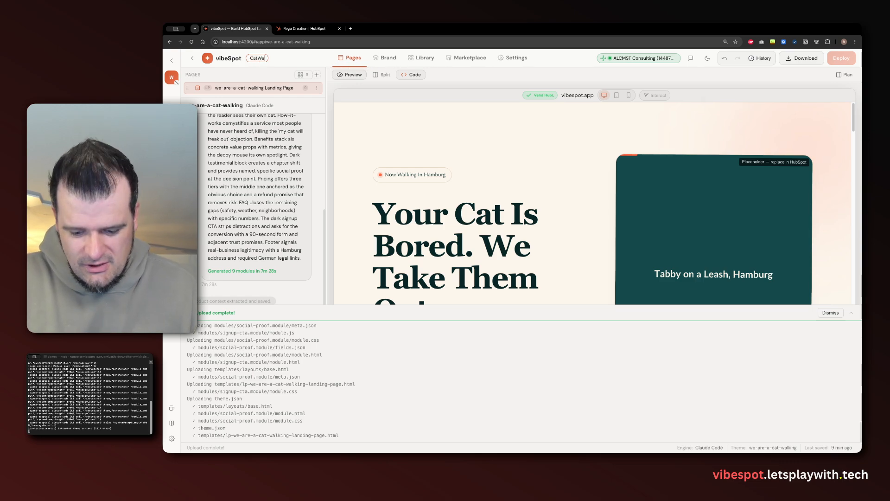
{"action": "key", "text": "Return"}
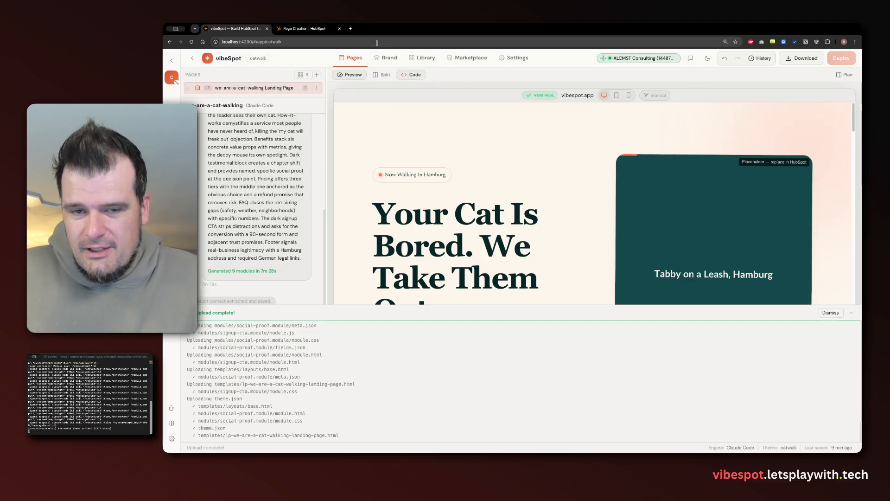
In HubSpot, make we-are-a-cat-walking the active theme and create a manually edited page from its landing page template.
{"action": "key", "text": "ctrl+Tab"}
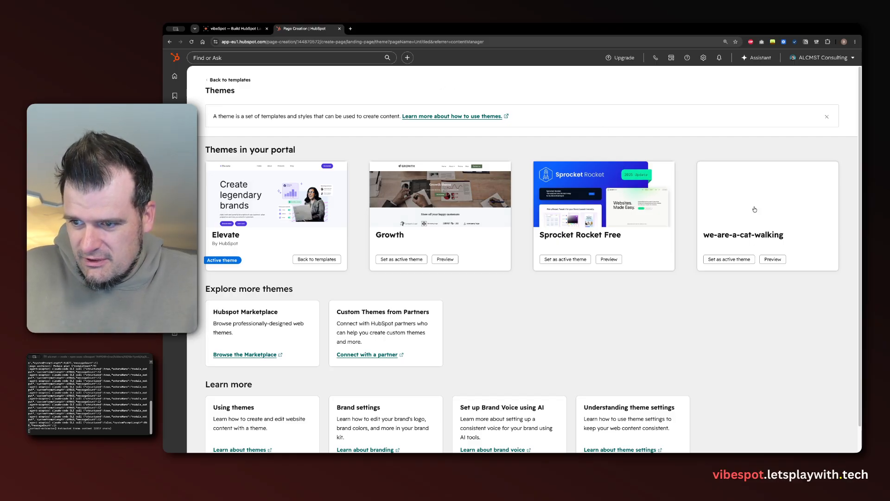
{"action": "left_click", "coordinate": [729, 259]}
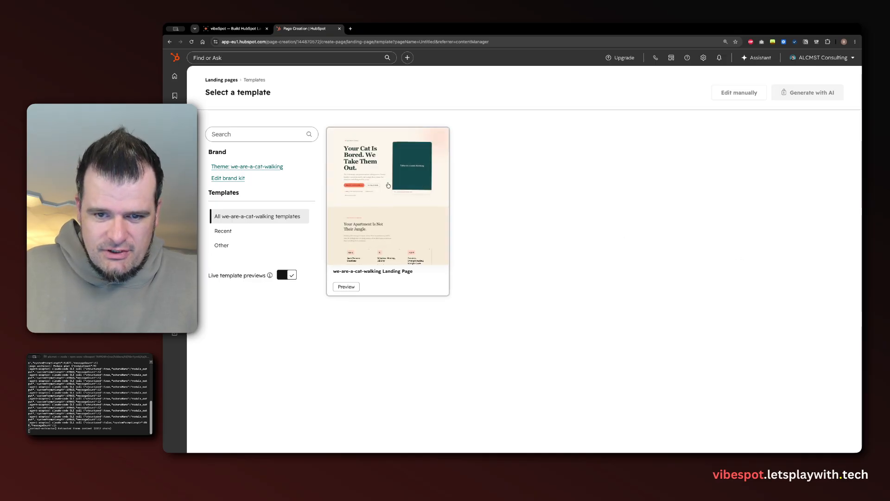
{"action": "left_click", "coordinate": [388, 185]}
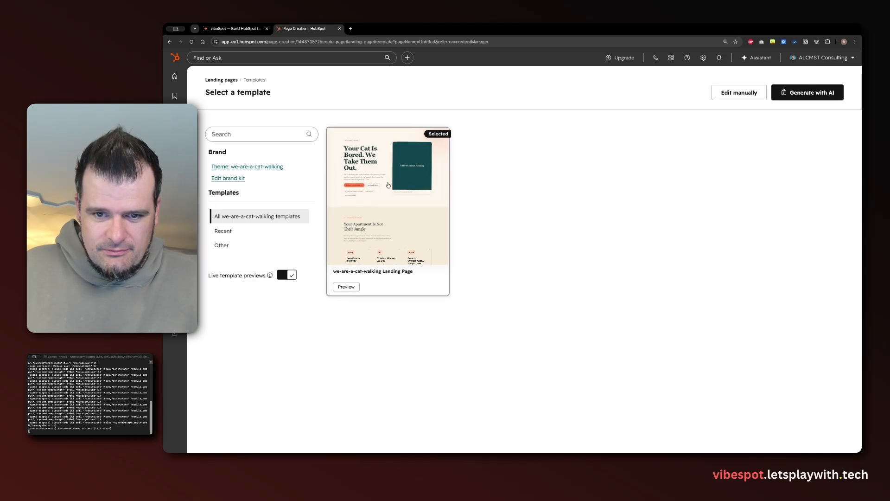
{"action": "left_click", "coordinate": [728, 93]}
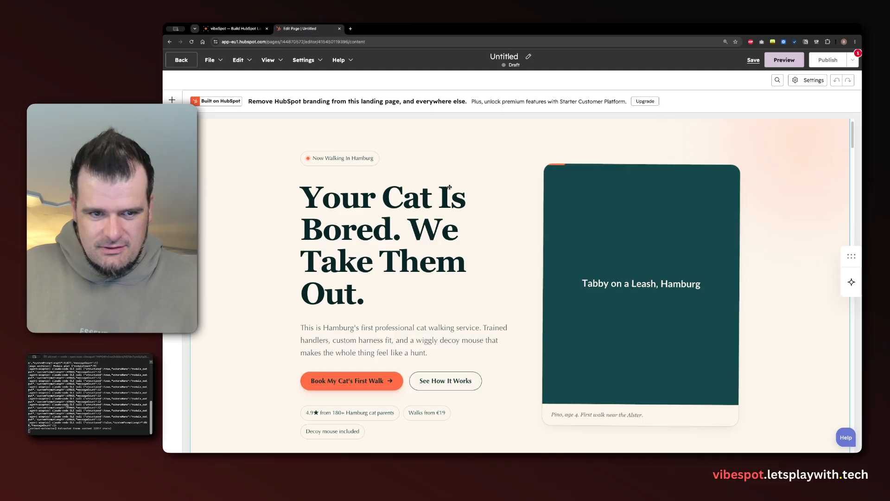
Edit the Hero Section's subheadline so it begins "Hamburg's first professional cat walking service", and apply the change.
{"action": "left_click", "coordinate": [450, 189]}
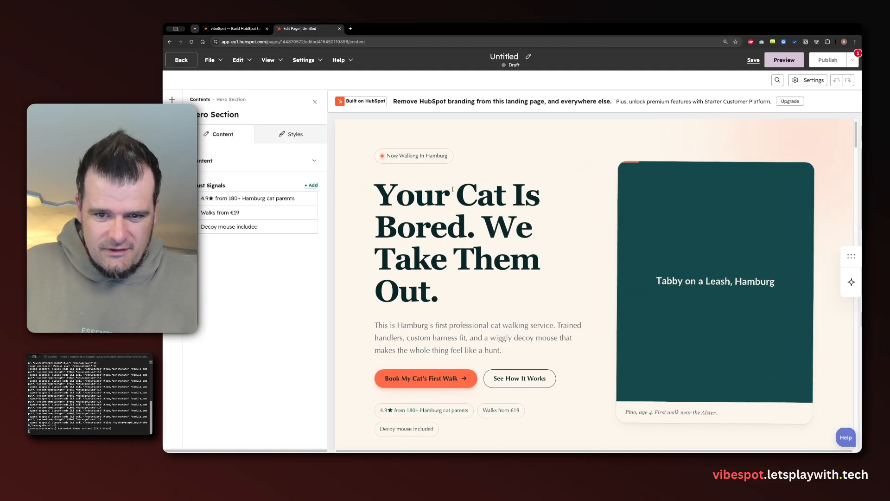
{"action": "left_click", "coordinate": [226, 166]}
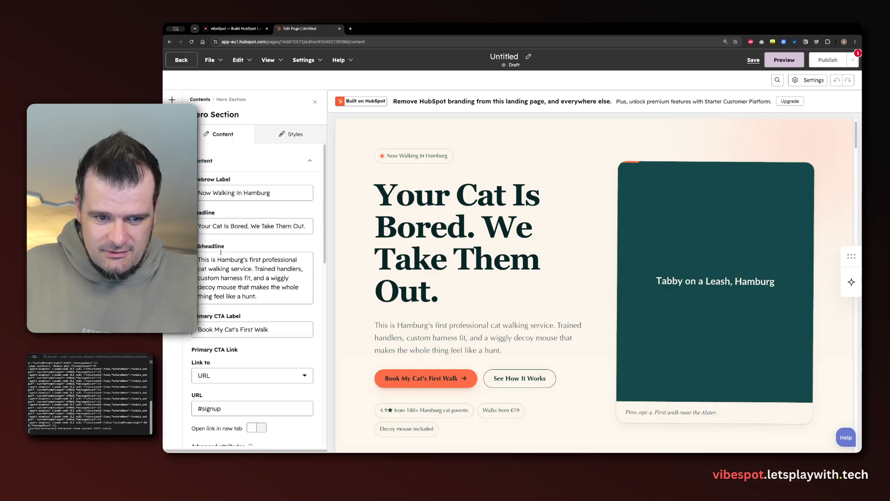
{"action": "left_click", "coordinate": [221, 252]}
{"action": "left_click_drag", "start_coordinate": [217, 259], "coordinate": [199, 259]}
{"action": "key", "text": "BackSpace"}
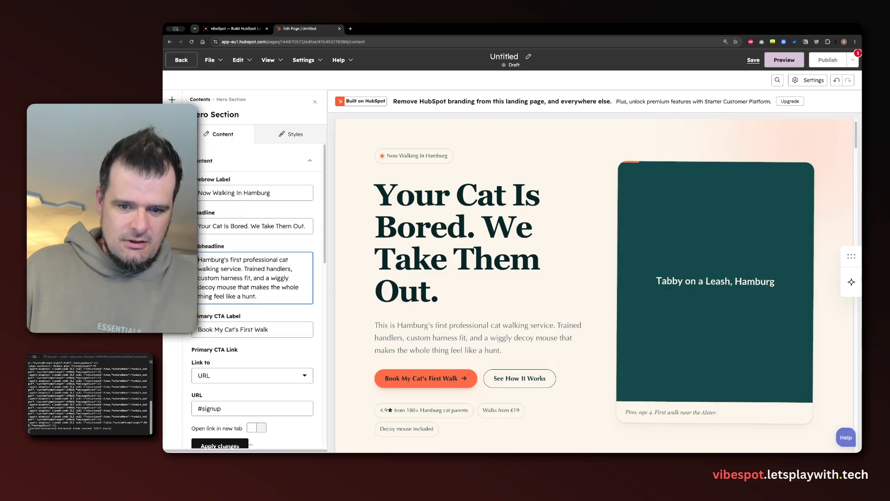
{"action": "left_click", "coordinate": [229, 431]}
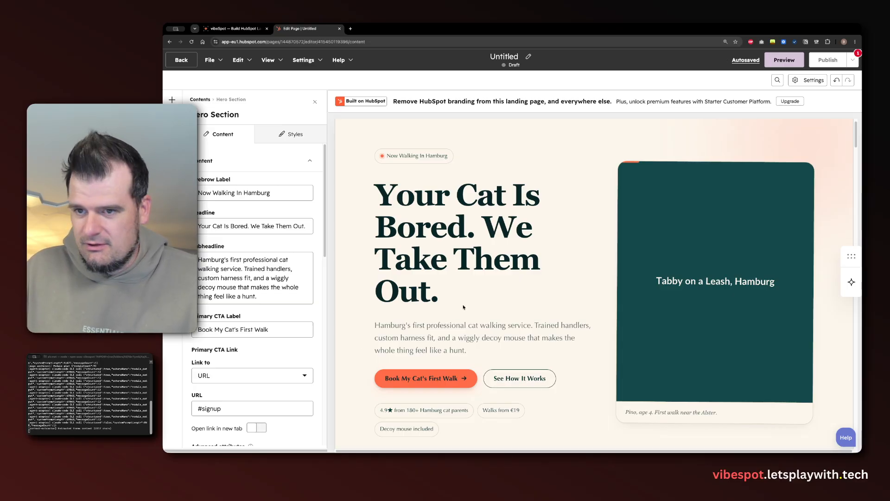
Switch back to vibeSpot and dismiss the upload log of the CatWalk project.
{"action": "left_click", "coordinate": [232, 29]}
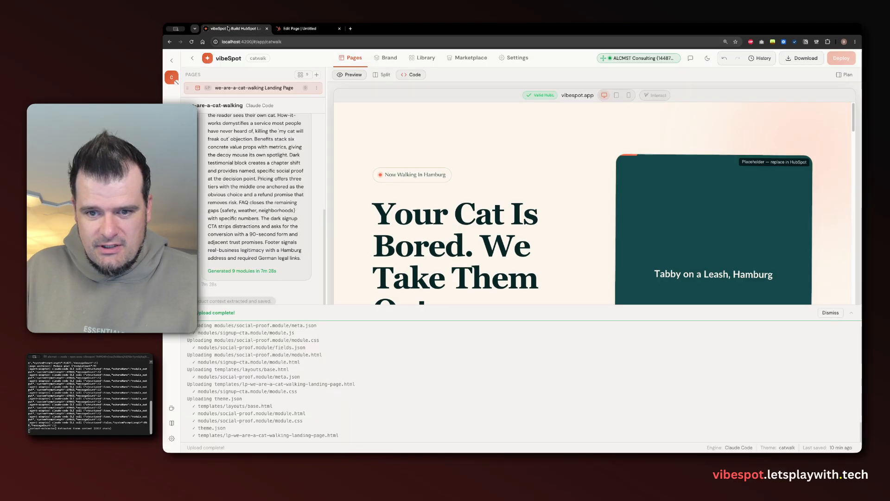
{"action": "left_click", "coordinate": [830, 313]}
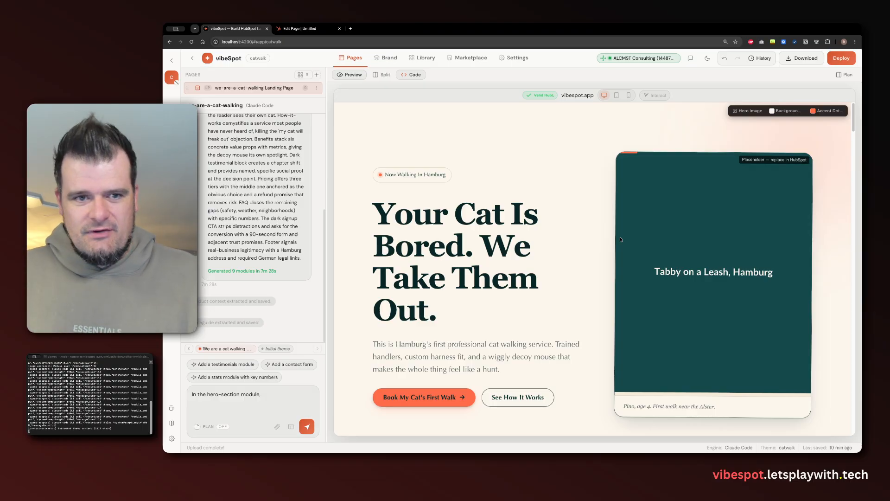
View the project's brand settings and module library, and open the dialog for adding a page, then cancel it.
{"action": "left_click", "coordinate": [386, 59]}
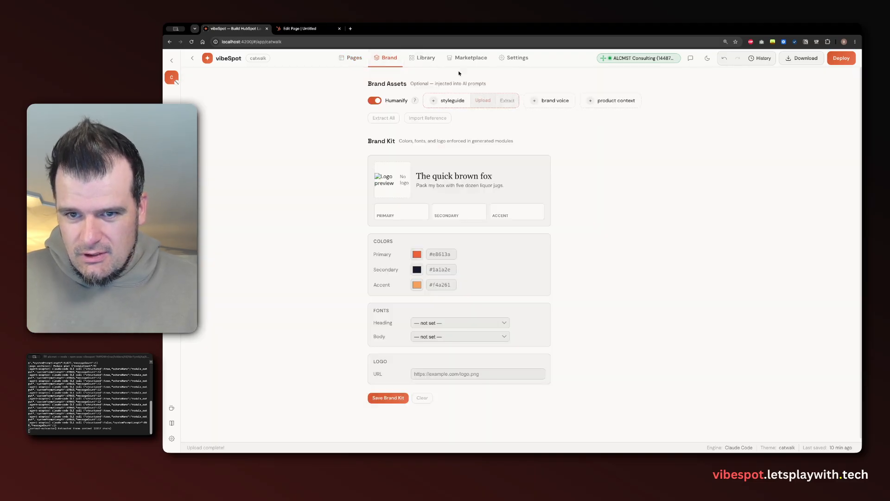
{"action": "left_click", "coordinate": [425, 58]}
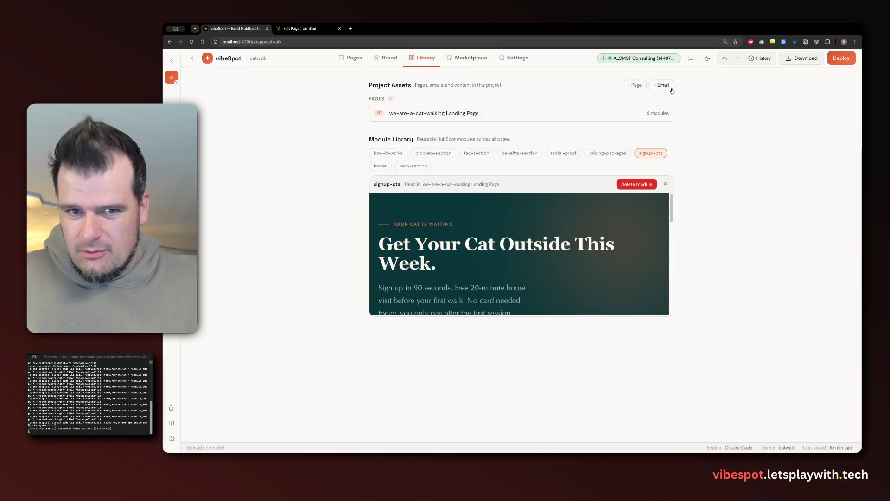
{"action": "left_click", "coordinate": [633, 85]}
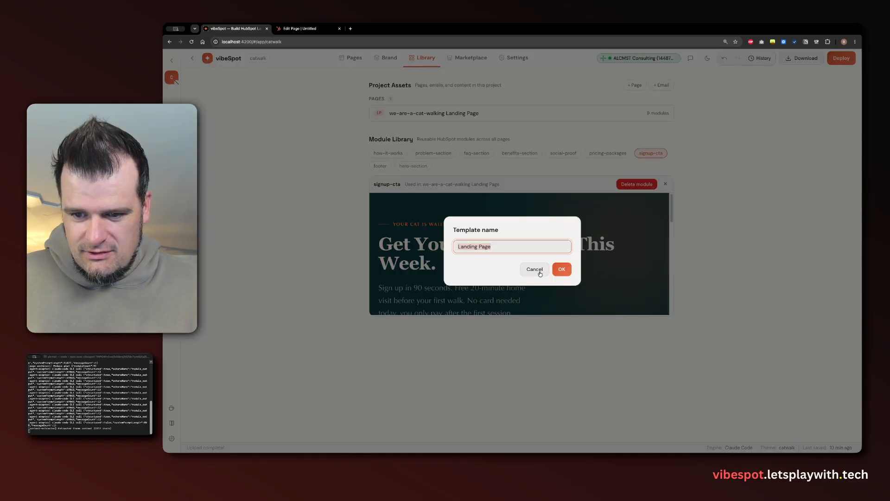
{"action": "left_click", "coordinate": [535, 269]}
Go back to the project's pages, open the new page form, and view the available content types without choosing one.
{"action": "left_click", "coordinate": [352, 58]}
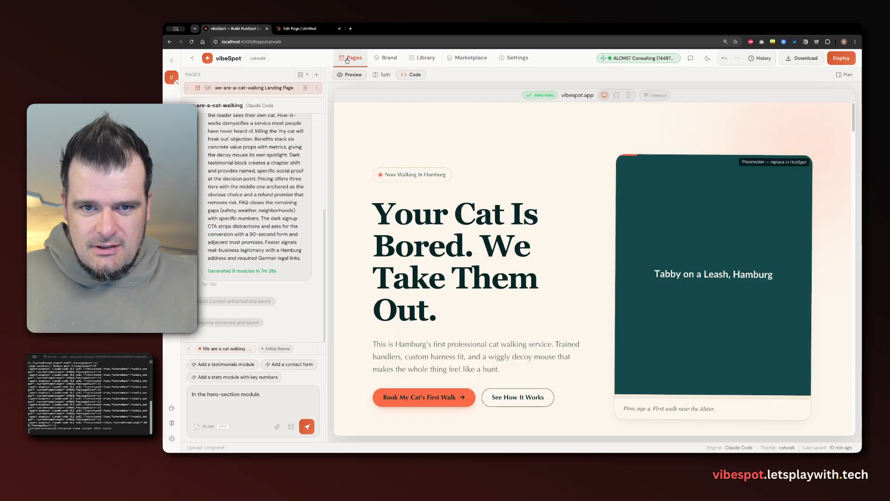
{"action": "left_click", "coordinate": [317, 75]}
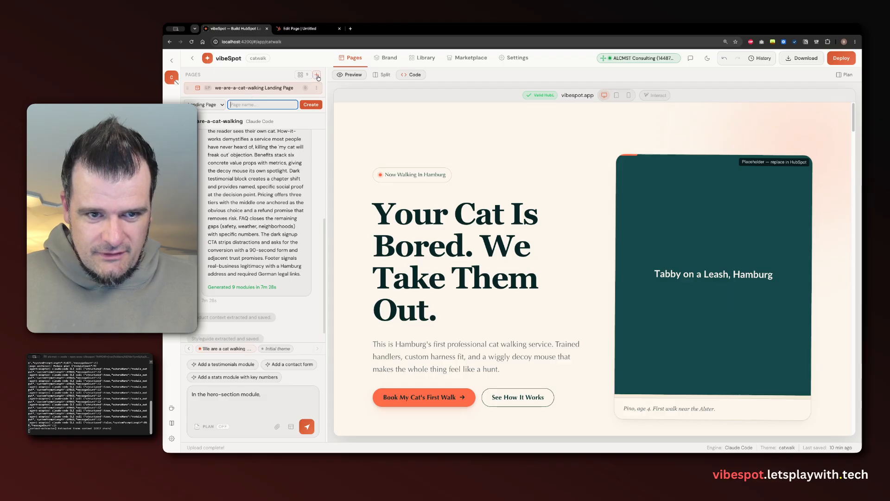
{"action": "left_click", "coordinate": [208, 105]}
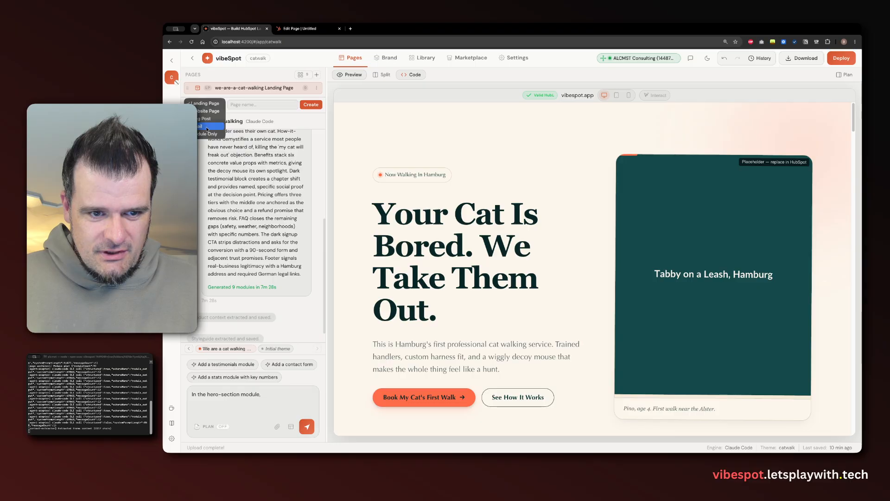
{"action": "left_click", "coordinate": [268, 108]}
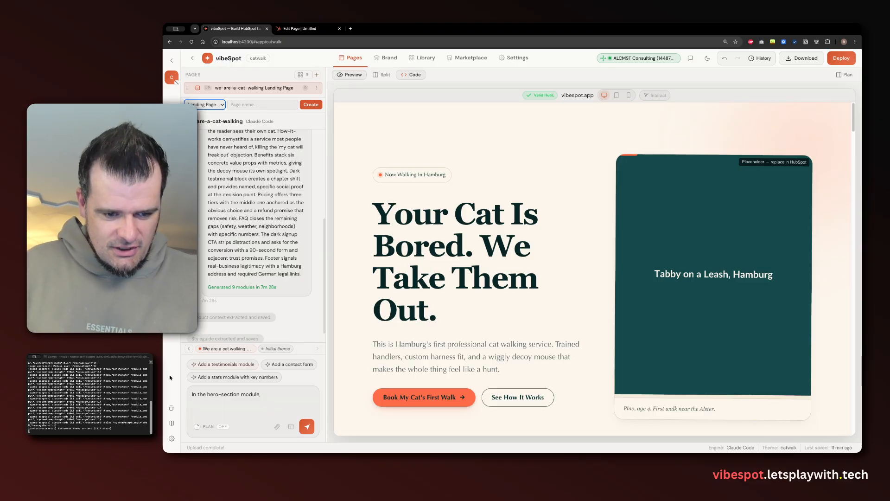
Open vibeSpot's built-in documentation, go to the online docs at vibespot.letsplaywith.tech, and skim the Quick Start and key features.
{"action": "left_click", "coordinate": [174, 425]}
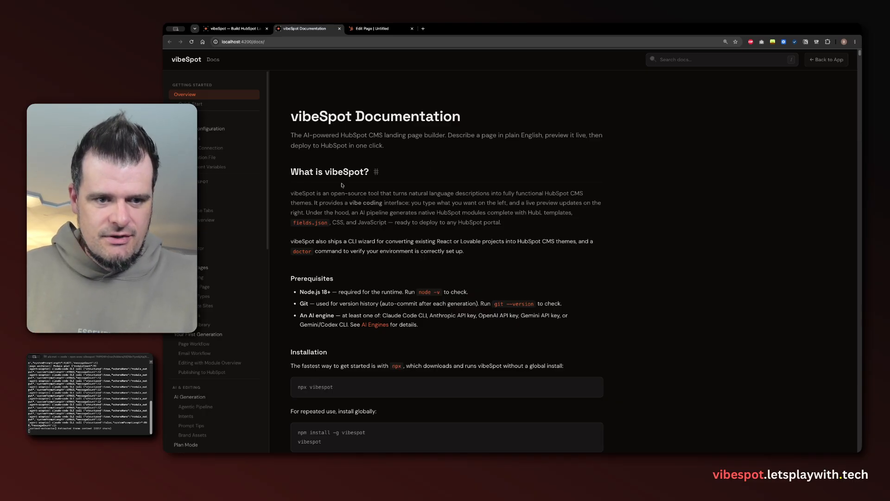
{"action": "left_click", "coordinate": [289, 42]}
{"action": "type", "text": "vibes"}
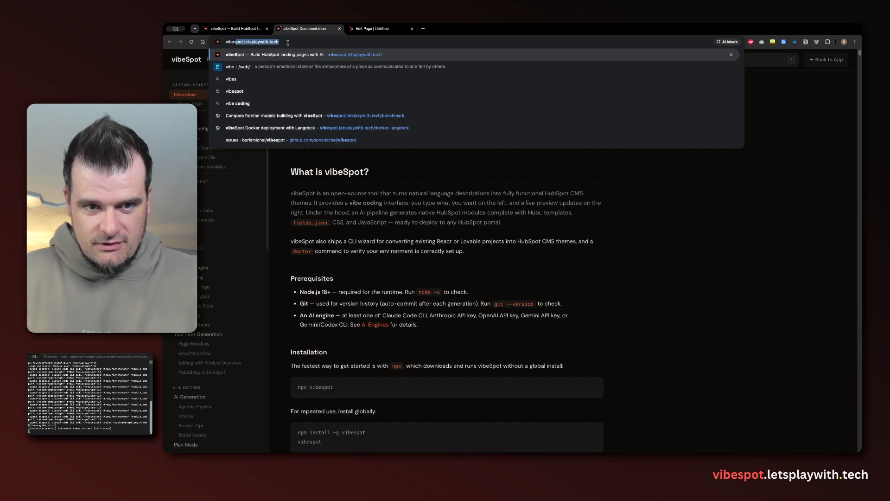
{"action": "key", "text": "Return"}
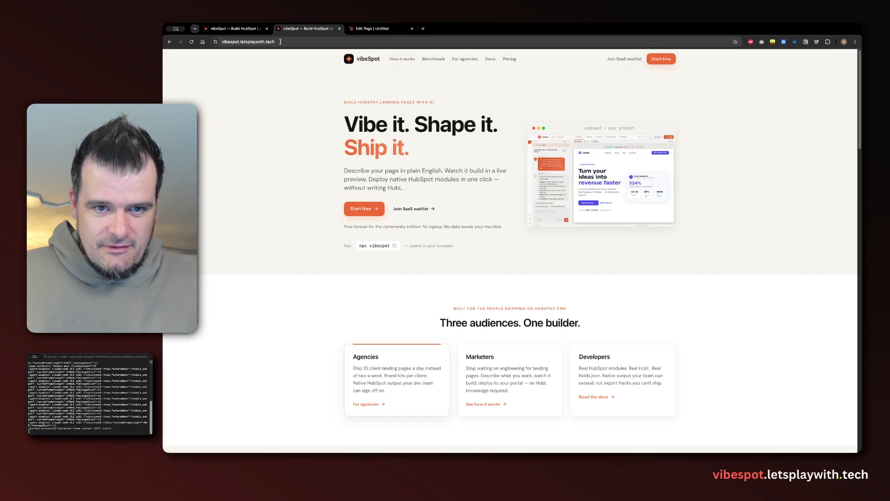
{"action": "left_click", "coordinate": [491, 60]}
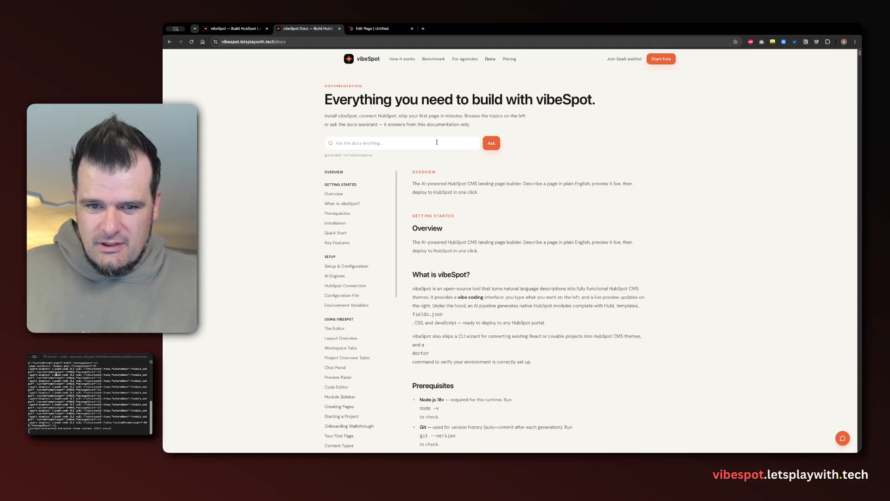
{"action": "scroll", "coordinate": [417, 231], "scroll_direction": "down", "scroll_amount": 10}
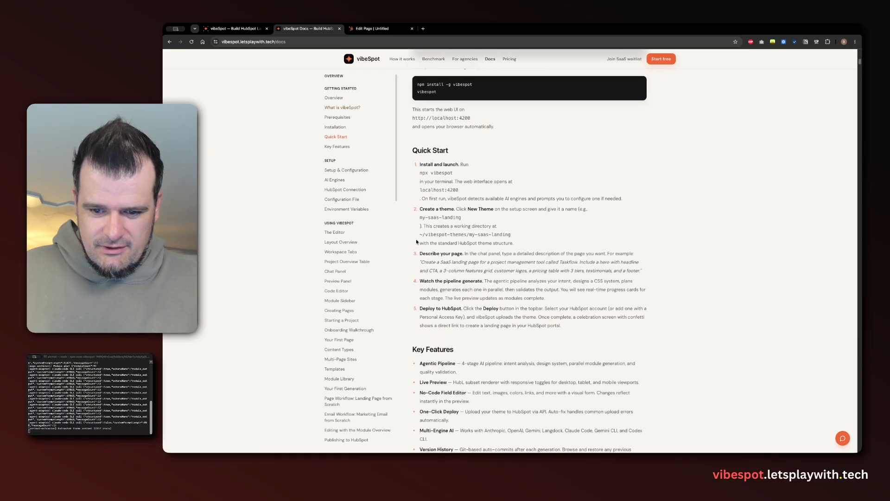
{"action": "scroll", "coordinate": [417, 242], "scroll_direction": "down", "scroll_amount": 5}
{"action": "scroll", "coordinate": [417, 241], "scroll_direction": "up", "scroll_amount": 15}
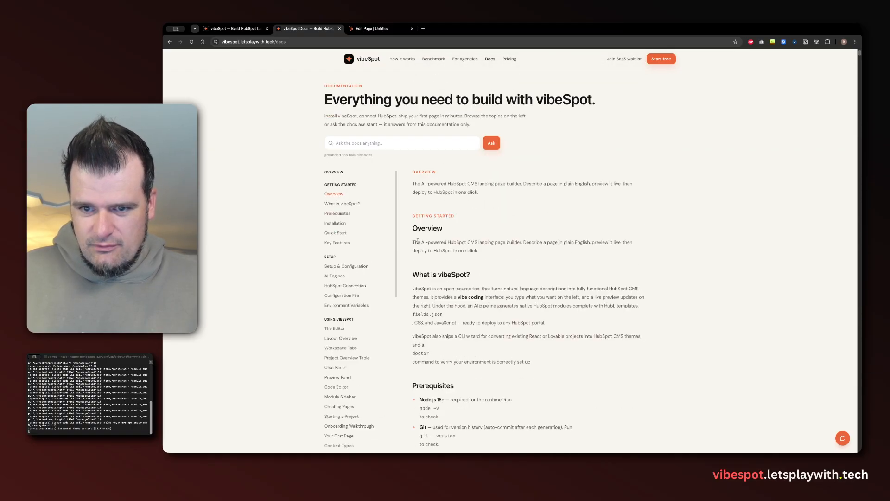
Ask the docs assistant "MY upload fialed what can i do", read its answer enlarged, and return to the vibeSpot project.
{"action": "left_click", "coordinate": [373, 143]}
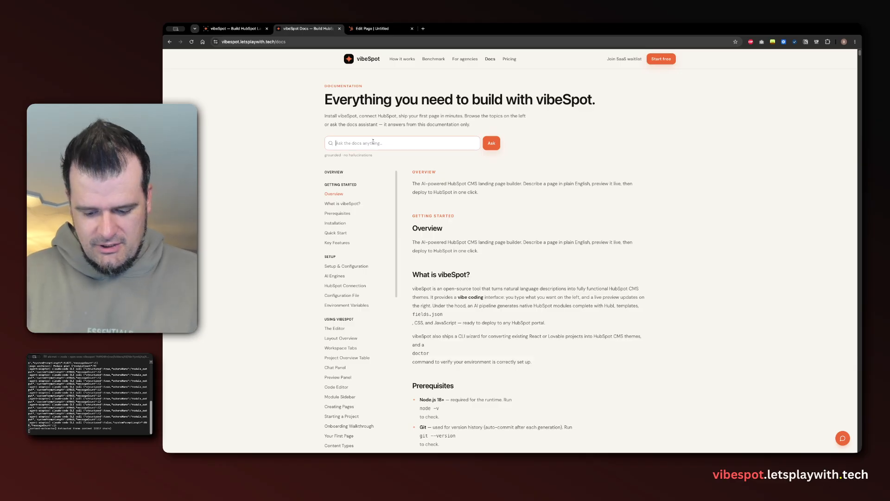
{"action": "type", "text": "MY upload fialed what"}
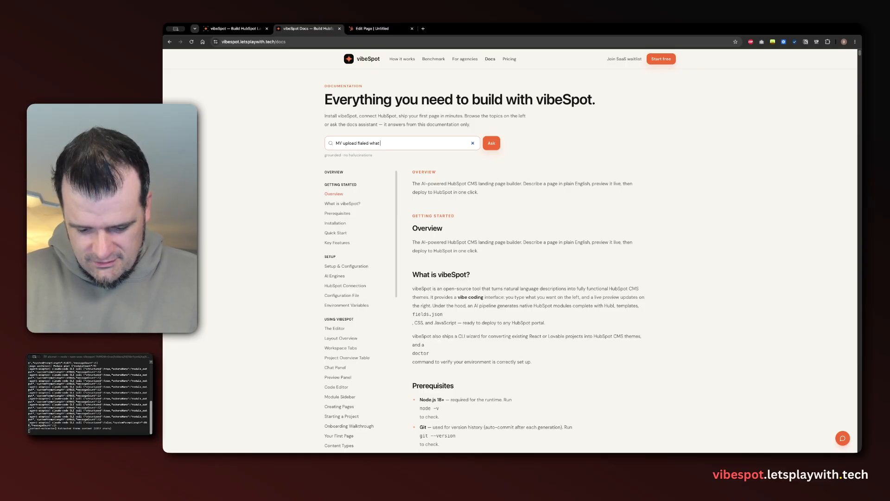
{"action": "type", "text": " can i do"}
{"action": "key", "text": "Return"}
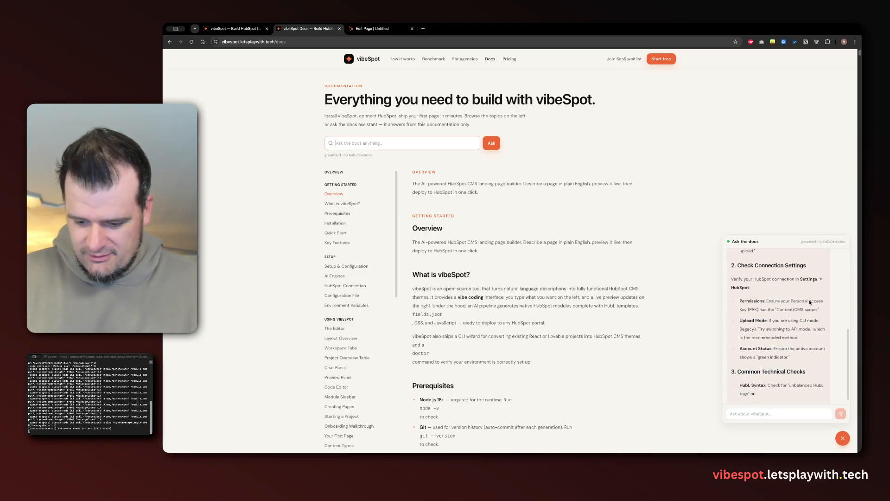
{"action": "key", "text": "super+equal"}
{"action": "key", "text": "super+equal"}
{"action": "key", "text": "super+equal"}
{"action": "scroll", "coordinate": [742, 292], "scroll_direction": "up", "scroll_amount": 10}
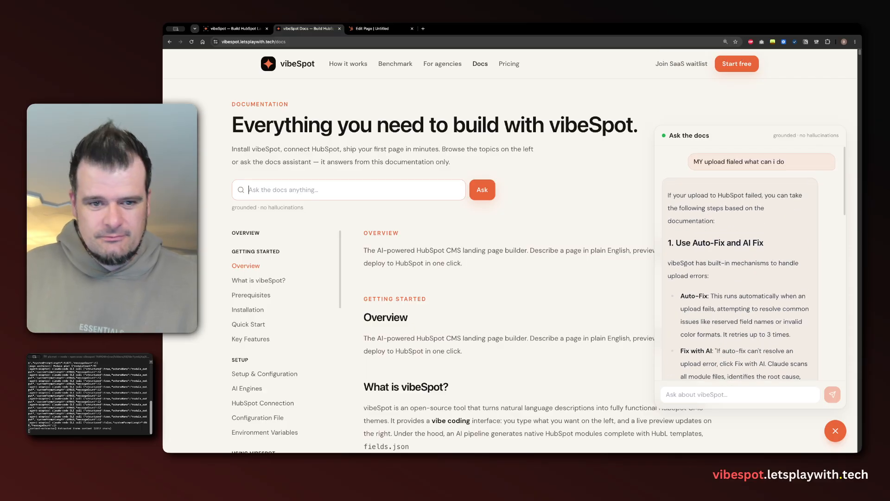
{"action": "left_click", "coordinate": [239, 28]}
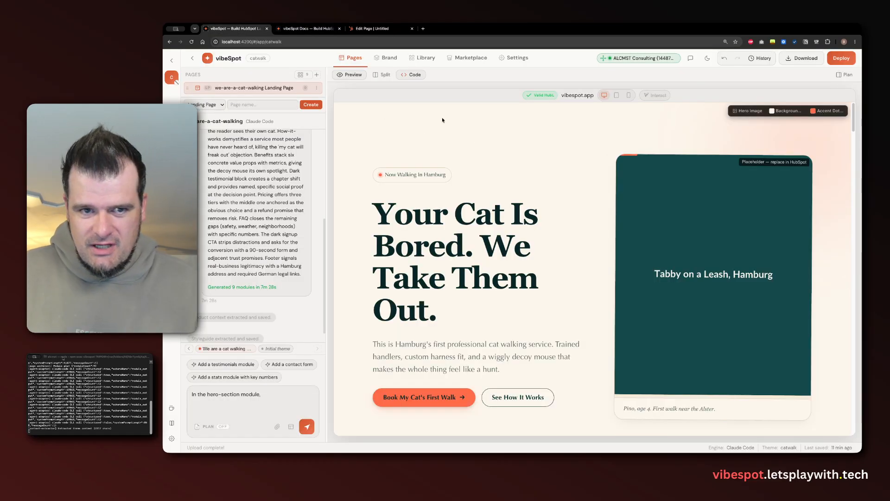